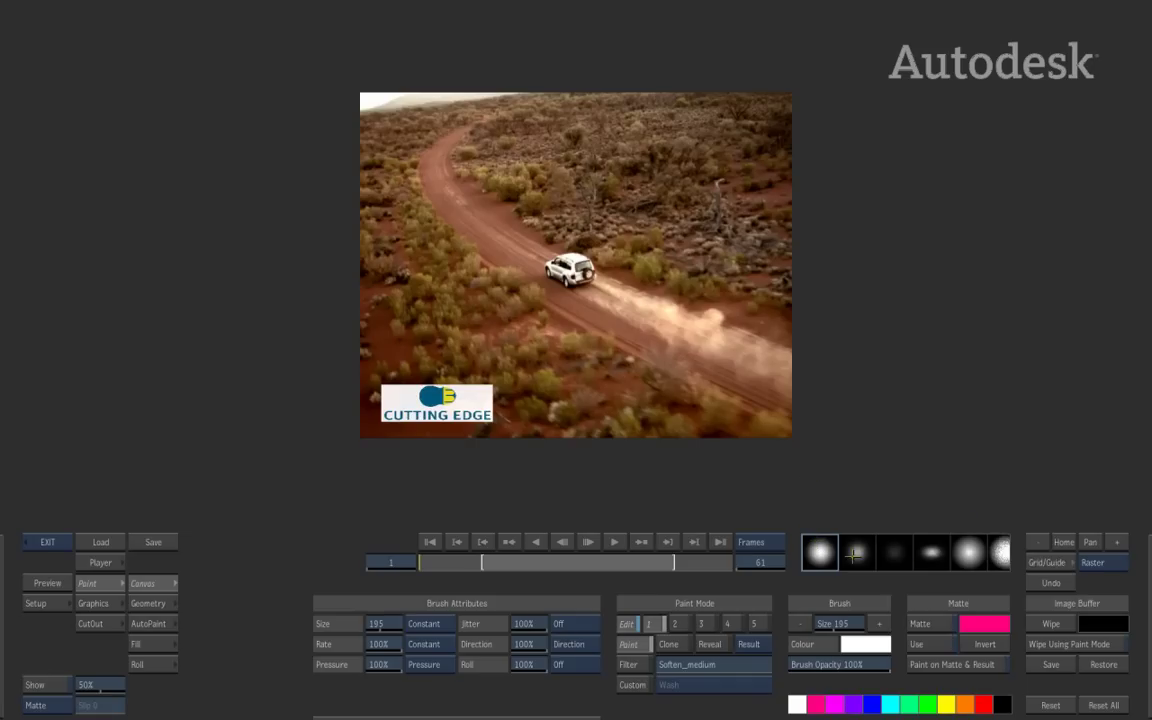
Step: Paint a broad white test stroke across the upper part of the image with the size 195 soft brush, and undo it
mouse_move(994, 554)
left_mouse_down()
mouse_move(818, 525)
mouse_move(994, 550)
mouse_move(774, 535)
mouse_move(1000, 548)
mouse_move(766, 535)
mouse_move(1032, 562)
left_mouse_up()
left_click_drag(843, 545, 1024, 564)
mouse_move(427, 203)
left_mouse_down()
mouse_move(430, 220)
mouse_move(680, 205)
mouse_move(578, 273)
left_mouse_up()
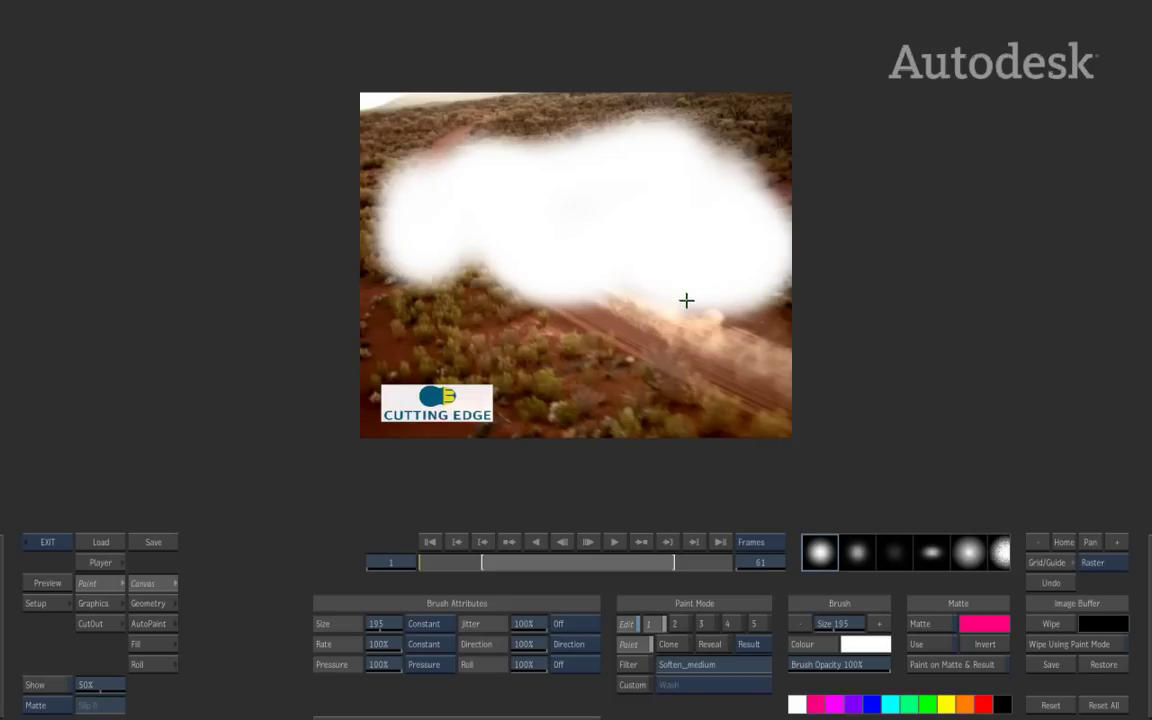
left_click(1052, 584)
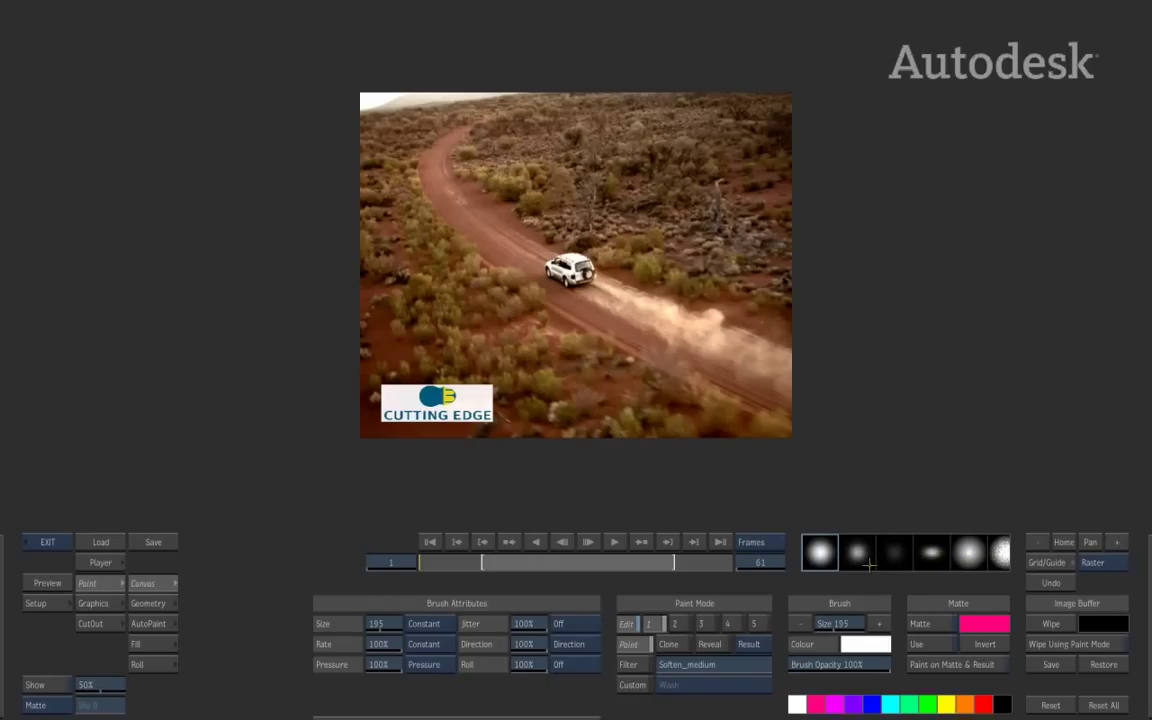
Step: Reshape the first soft brush's profile curve into a vertical step for a hard-edged circle, and store it as a new brush
left_click(820, 554)
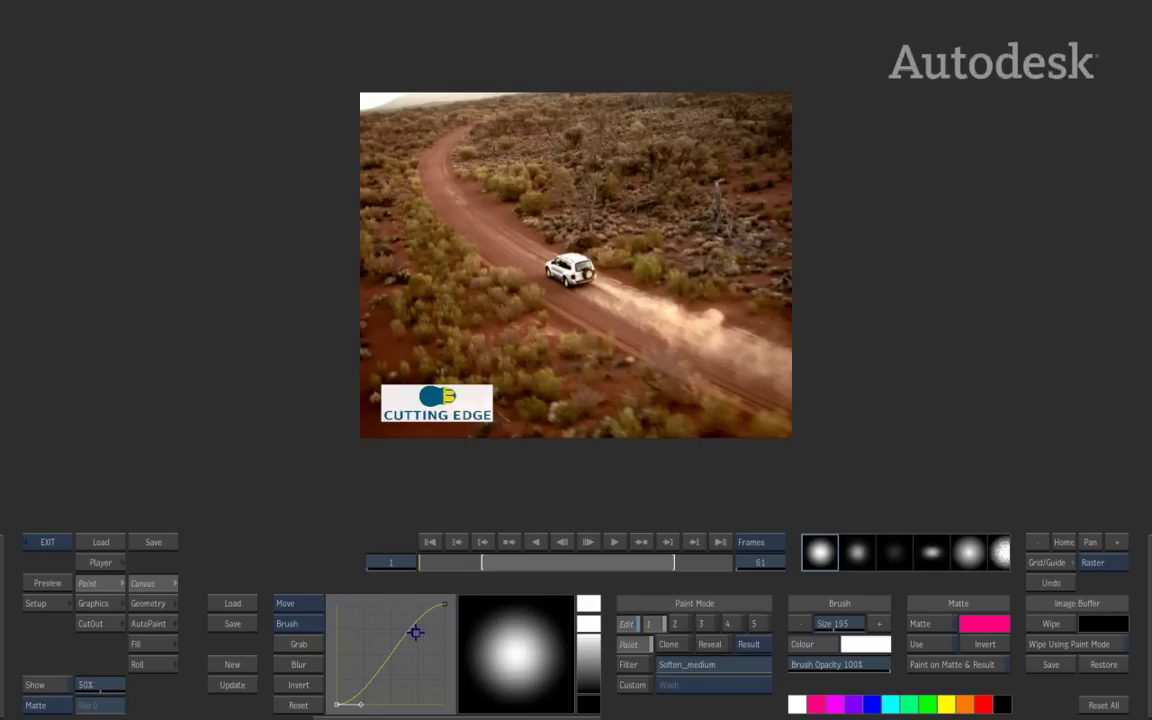
mouse_move(442, 716)
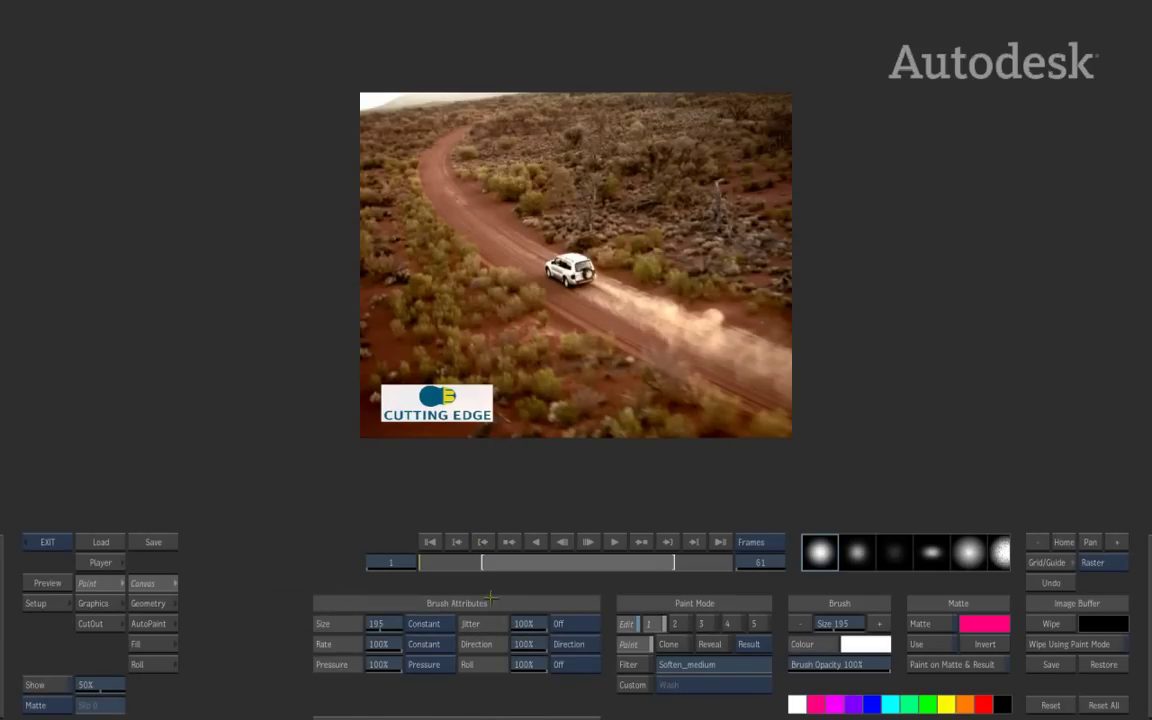
mouse_move(488, 716)
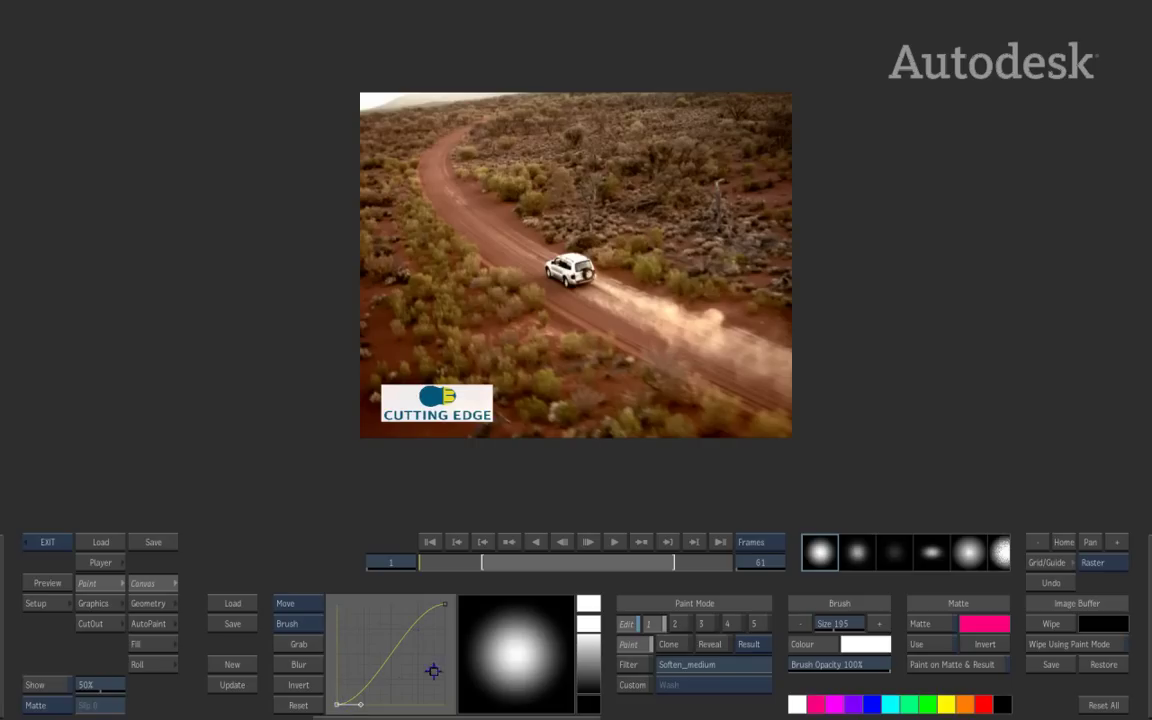
left_click_drag(340, 705, 394, 705)
left_click_drag(445, 604, 394, 604)
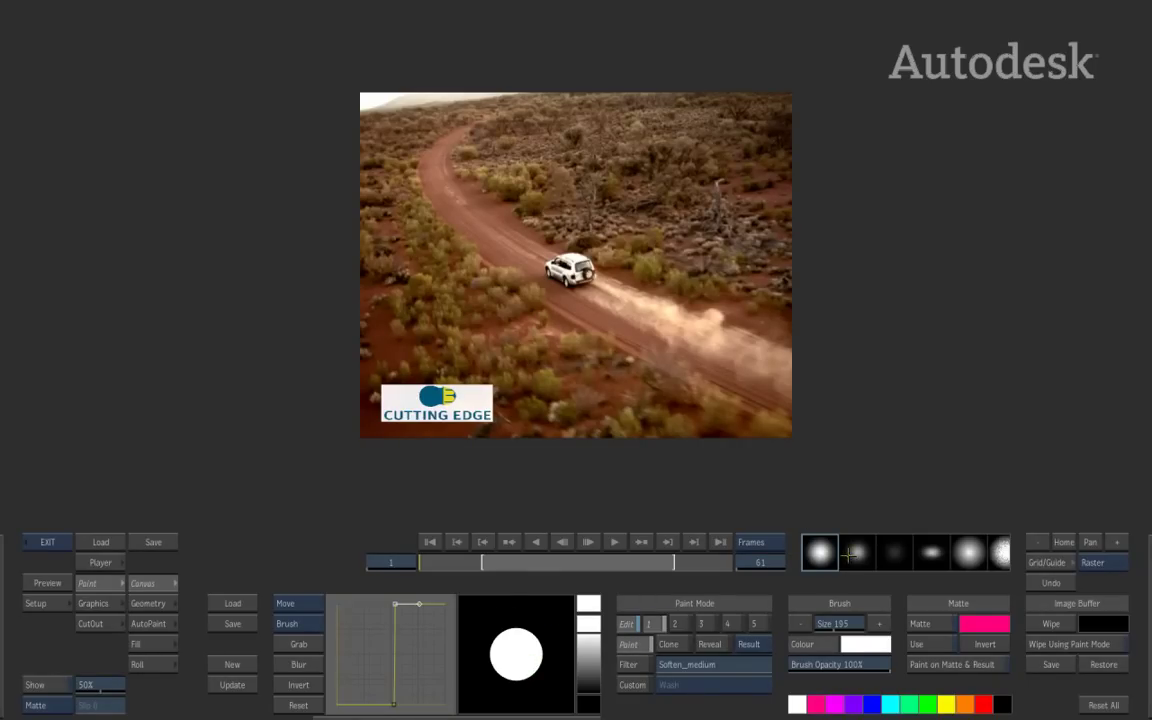
left_click(232, 664)
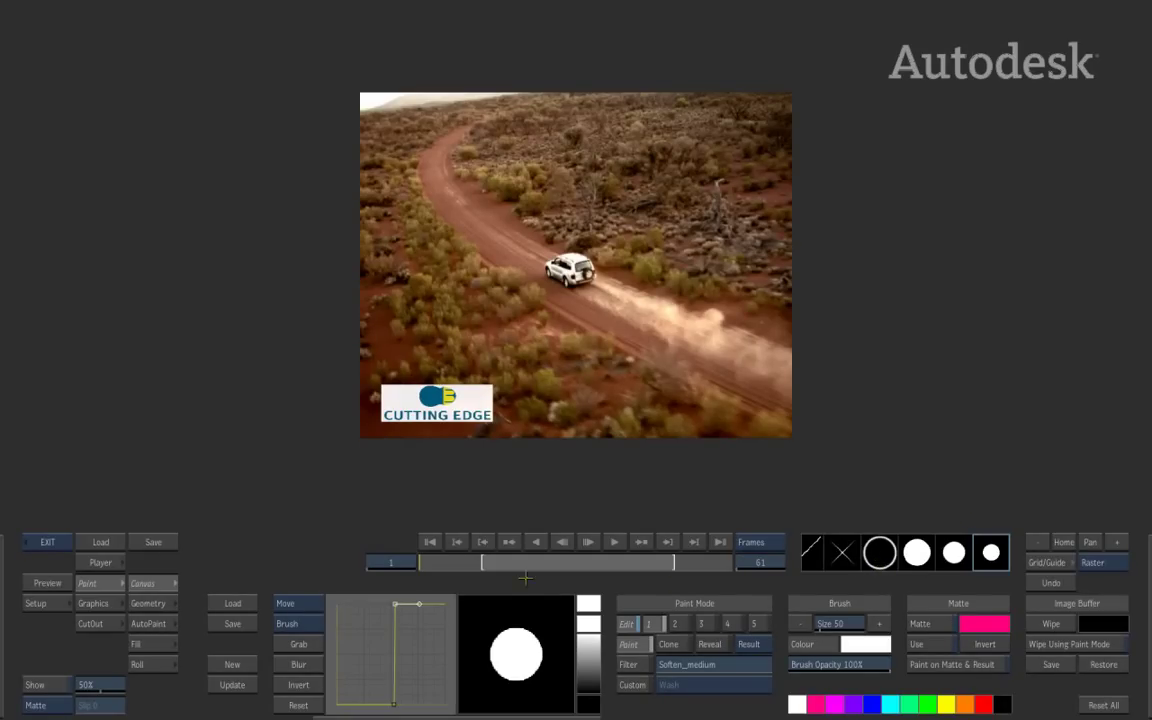
Step: Scribble a test stroke over the image with the new hard-edged brush at size 50, and undo it
mouse_move(491, 185)
left_mouse_down()
mouse_move(651, 185)
mouse_move(481, 240)
mouse_move(448, 213)
mouse_move(661, 187)
mouse_move(416, 293)
mouse_move(551, 230)
mouse_move(643, 332)
mouse_move(363, 348)
mouse_move(671, 215)
mouse_move(393, 270)
mouse_move(721, 195)
mouse_move(684, 157)
left_mouse_up()
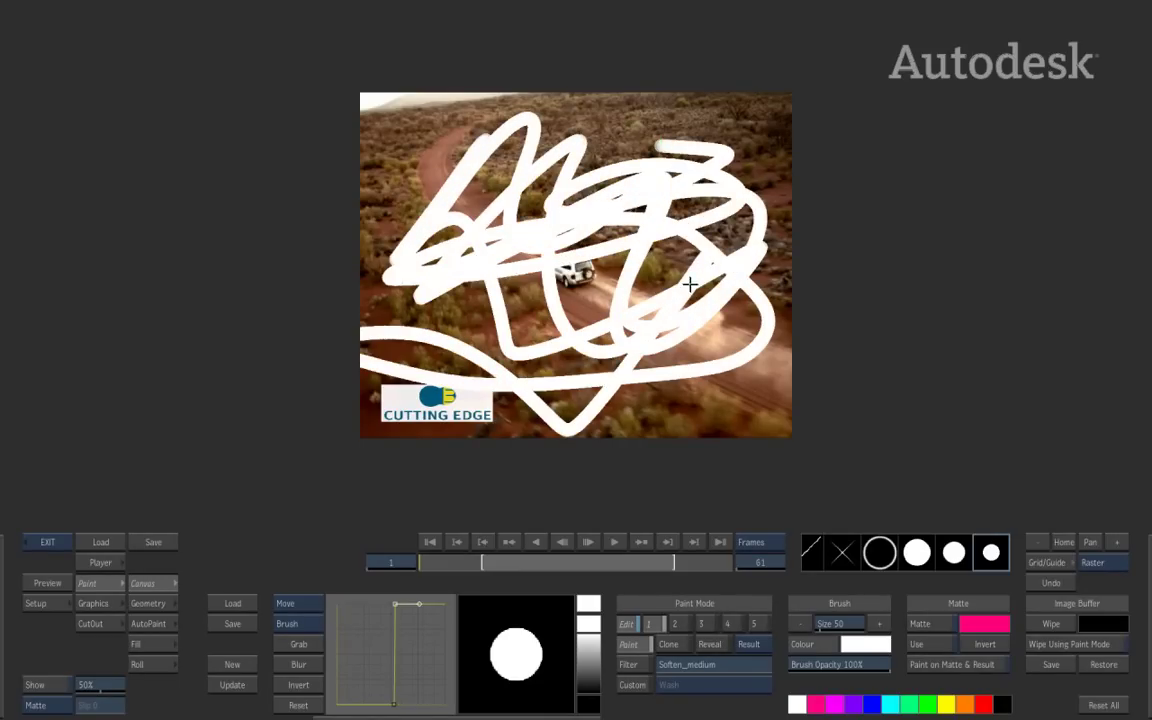
left_click(1051, 582)
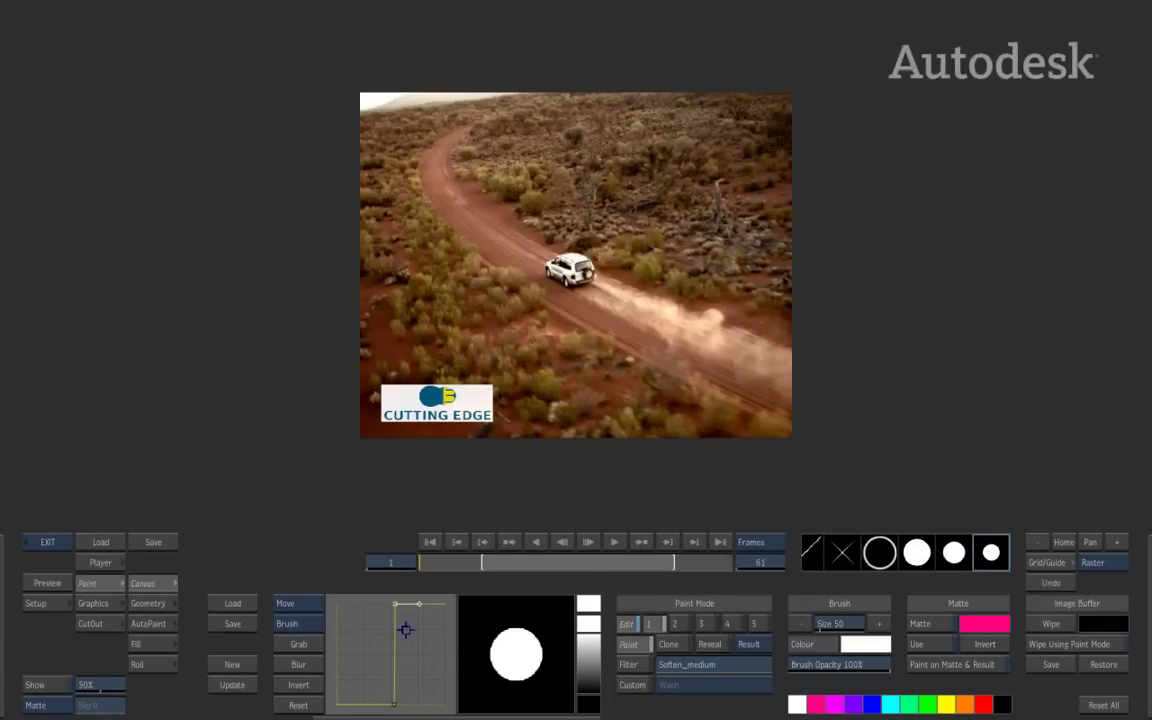
Step: Reset the brush profile, add curve points to shape a solid centre with a soft outer ring, and update the stored brush
left_click(279, 705)
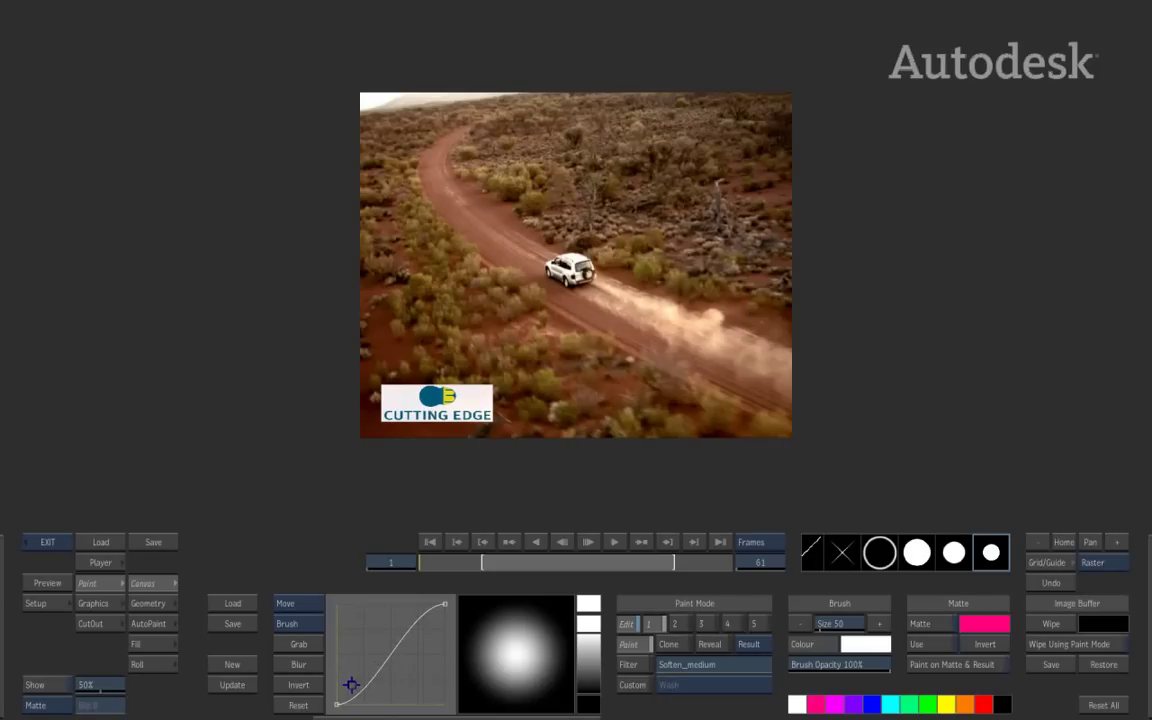
left_click(306, 606)
left_click(307, 588)
left_click(370, 682)
left_click(399, 647)
left_click(421, 625)
left_click(313, 605)
left_click(308, 620)
mouse_move(370, 682)
left_mouse_down()
mouse_move(354, 625)
mouse_move(401, 648)
mouse_move(382, 714)
left_mouse_up()
left_click_drag(421, 625, 414, 709)
left_click_drag(444, 602, 423, 604)
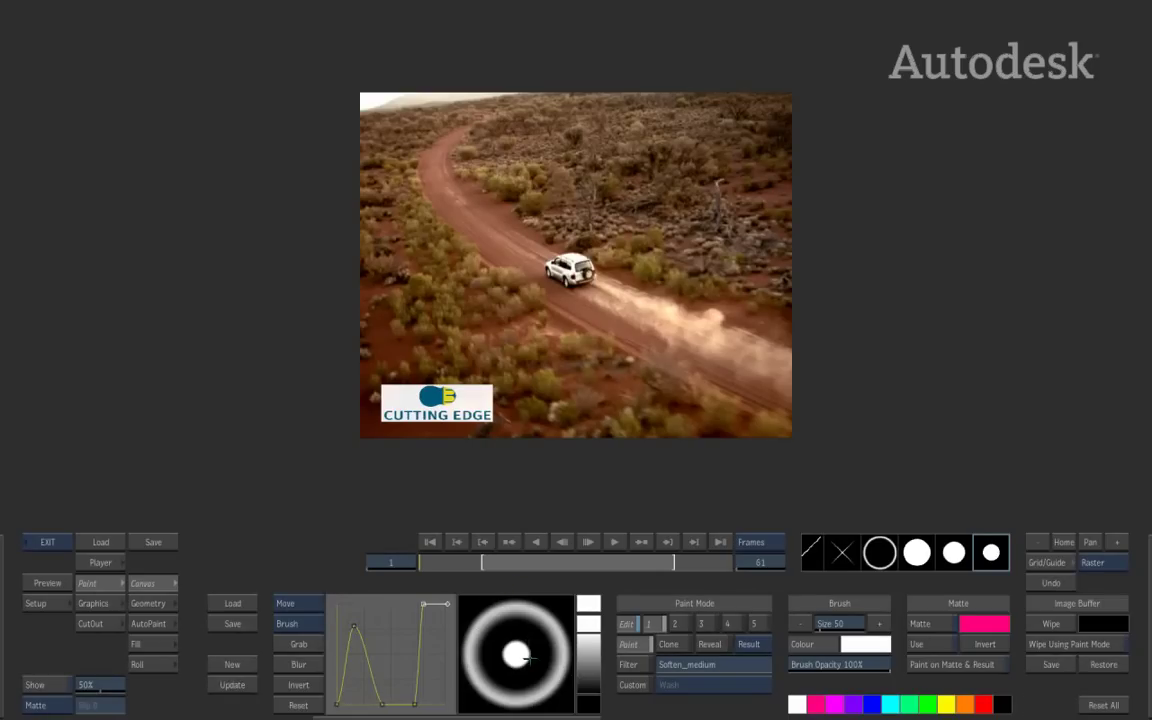
left_click(245, 686)
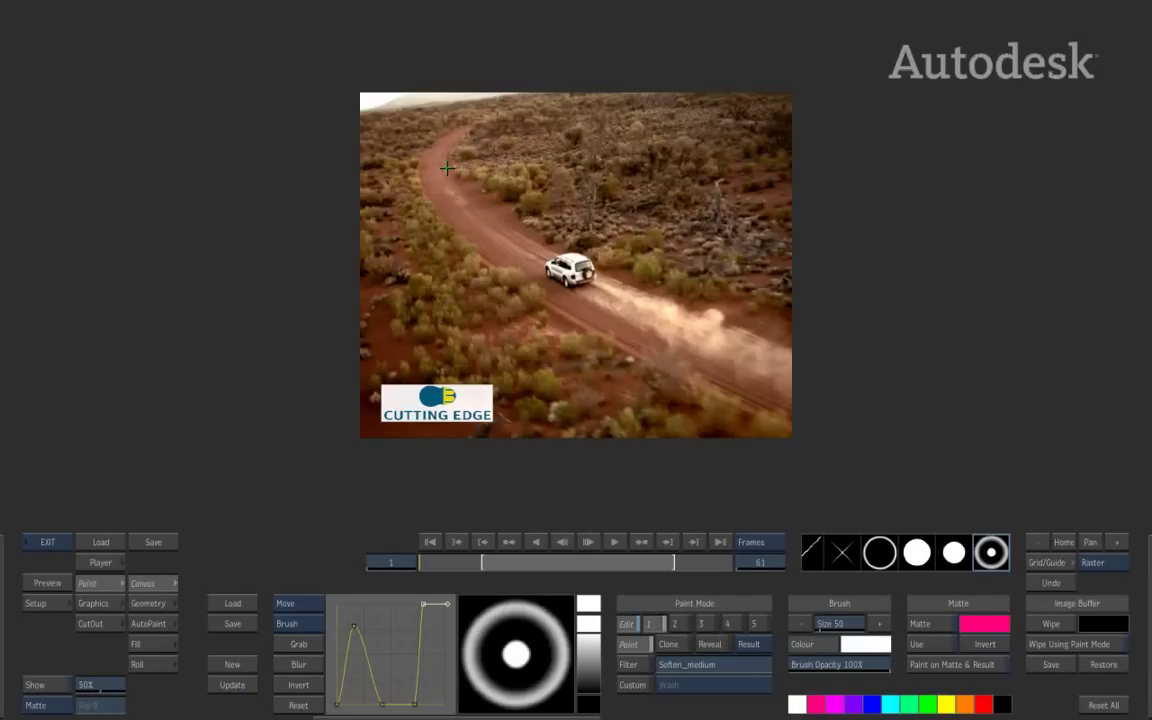
Step: Test the ring brush with several stamps and short strokes around the image at about size 181, and restore the original image
left_click(455, 207)
left_click(628, 250)
left_click(563, 366)
left_click_drag(564, 365, 548, 361)
left_click_drag(534, 190, 553, 178)
left_click_drag(700, 145, 727, 167)
left_click_drag(711, 328, 660, 382)
left_click_drag(492, 233, 456, 311)
mouse_move(660, 137)
left_mouse_down()
mouse_move(646, 147)
mouse_move(668, 126)
left_mouse_up()
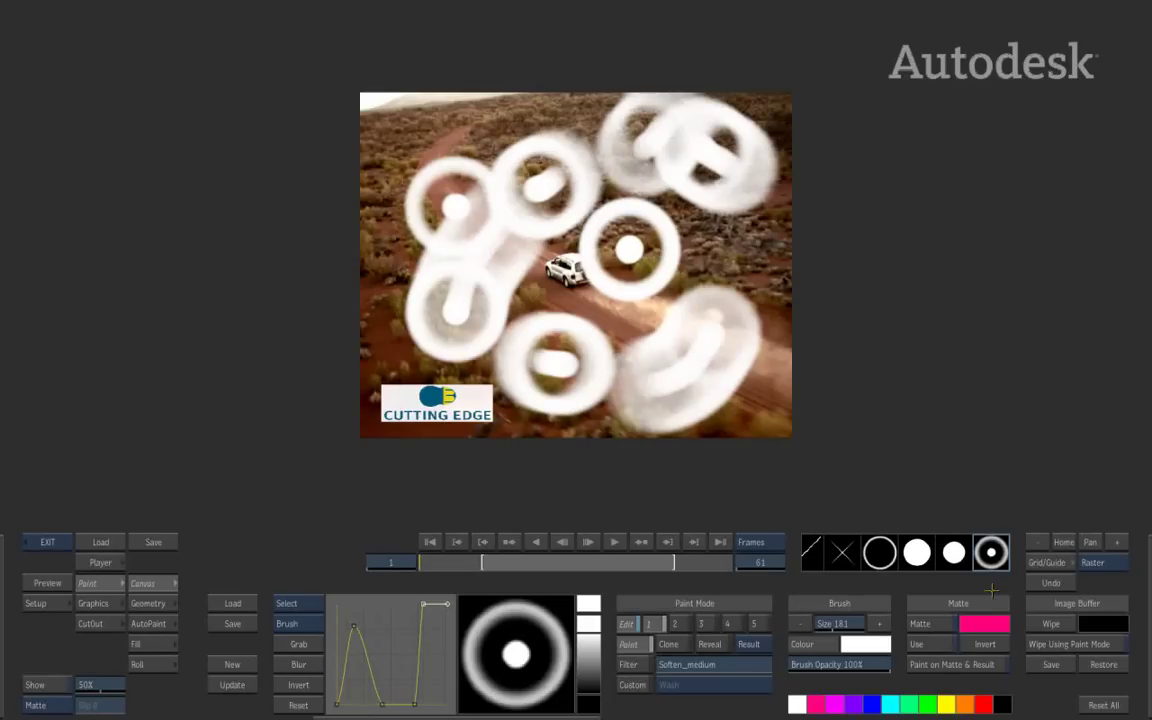
left_click(1103, 664)
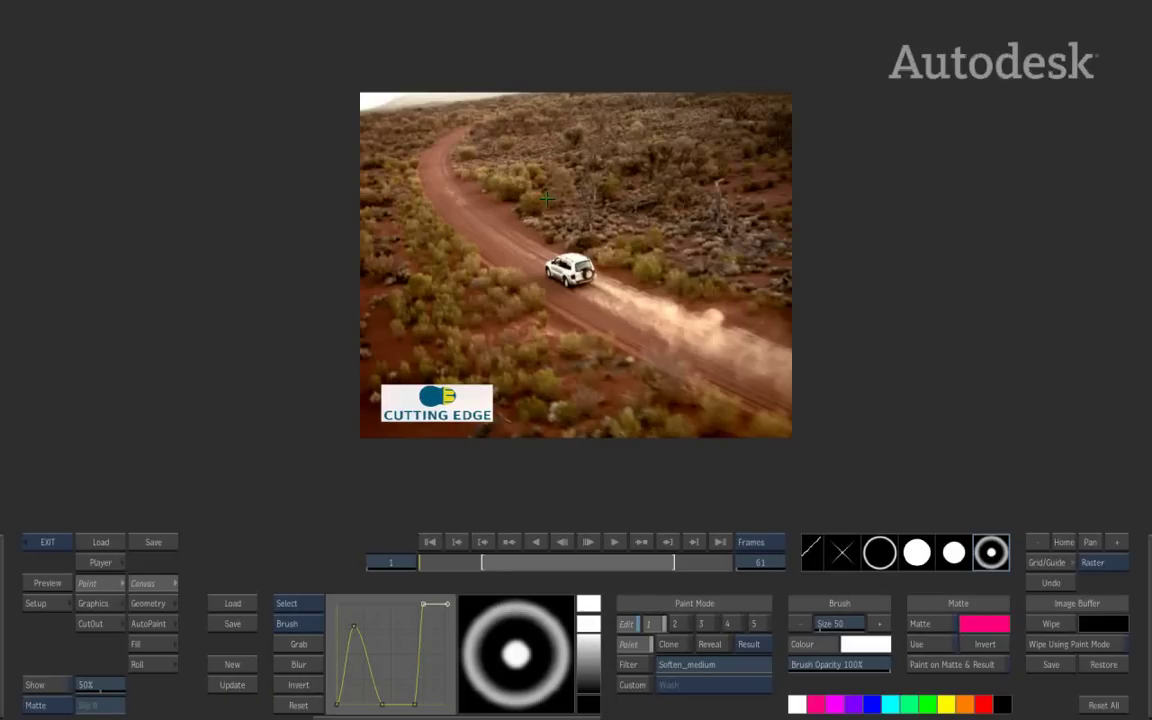
Step: Stamp the ring brush three times around the car at size 188, and undo the stamps
left_click(520, 232)
left_click(622, 336)
left_click(670, 226)
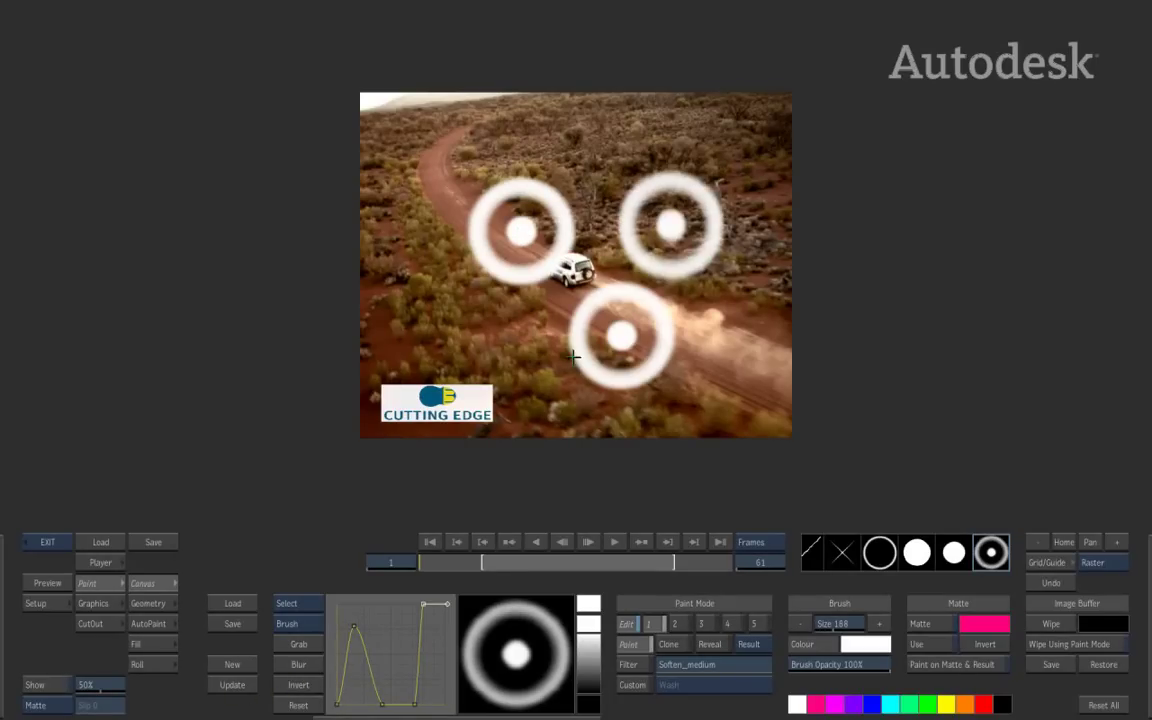
left_click(1048, 586)
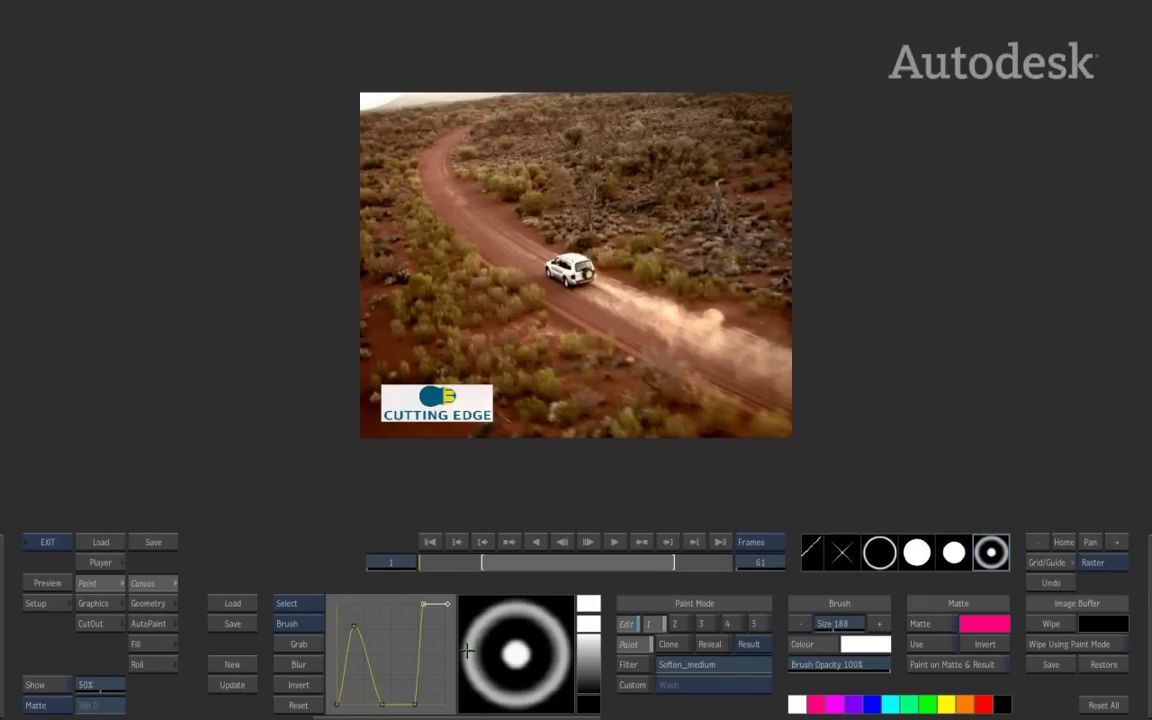
Step: Reset the brush profile to the default soft shape and wipe the canvas to black
left_click(299, 705)
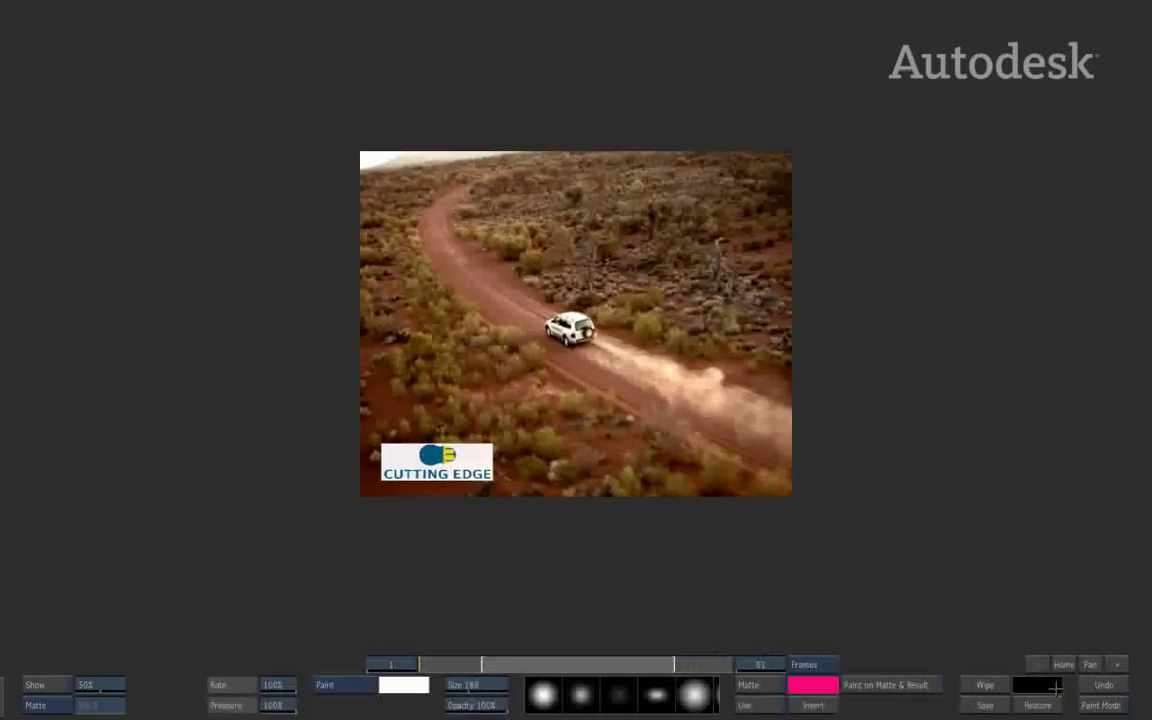
left_click(980, 686)
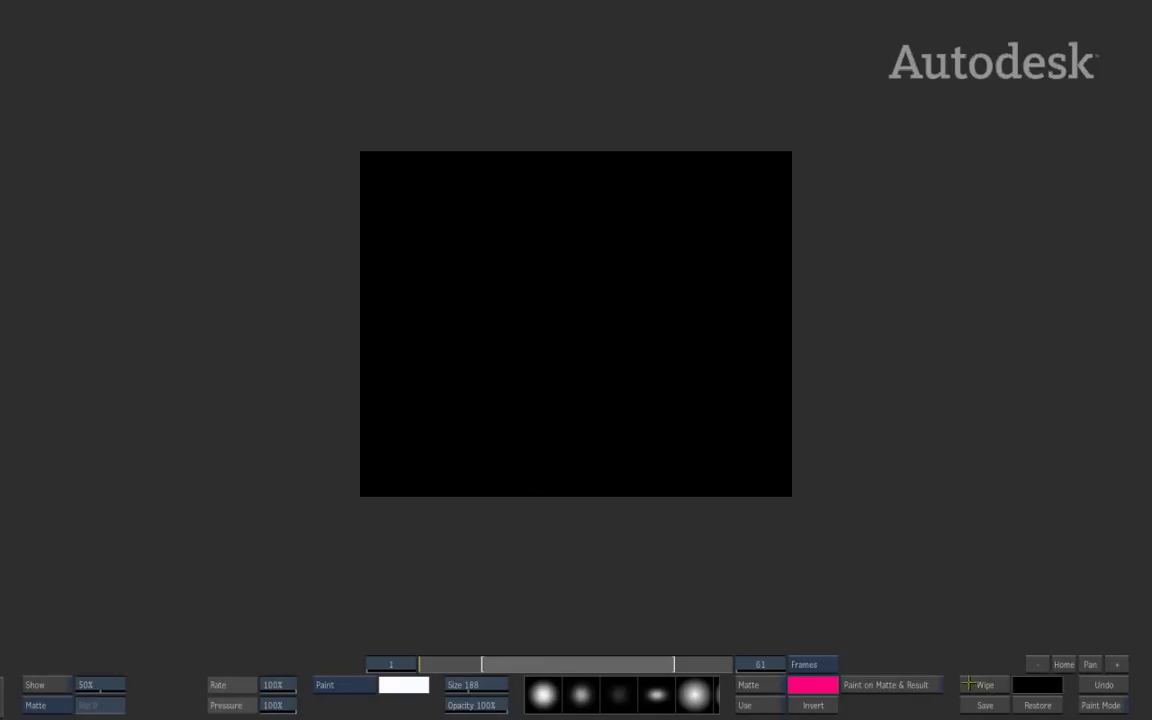
Step: Paint a large white spiral on the black canvas with the first soft brush at size 41
mouse_move(740, 718)
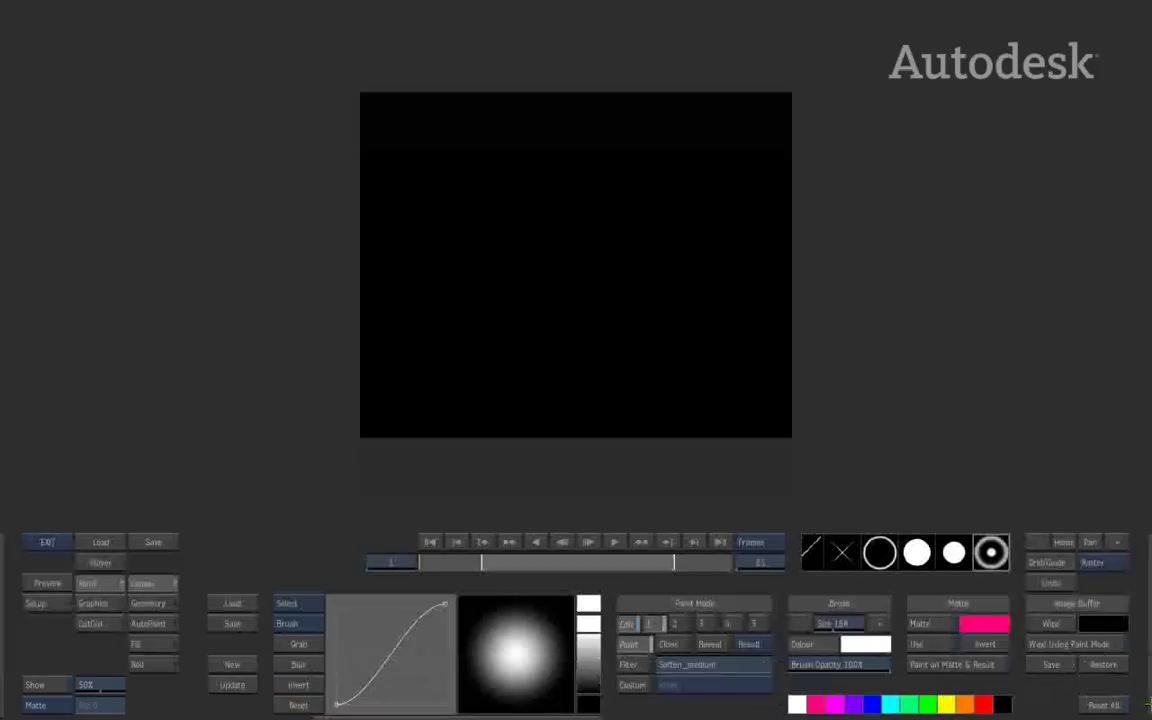
left_click_drag(836, 553, 1045, 550)
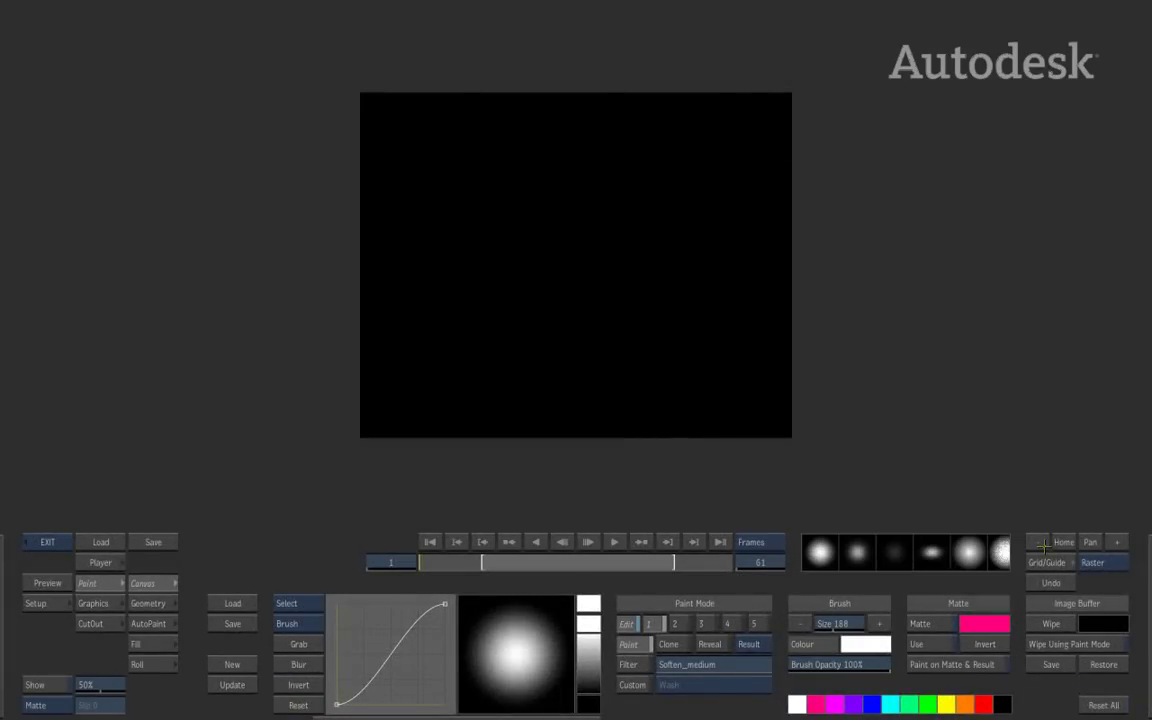
left_click(824, 567)
mouse_move(578, 254)
left_mouse_down()
mouse_move(458, 189)
mouse_move(810, 334)
left_mouse_up()
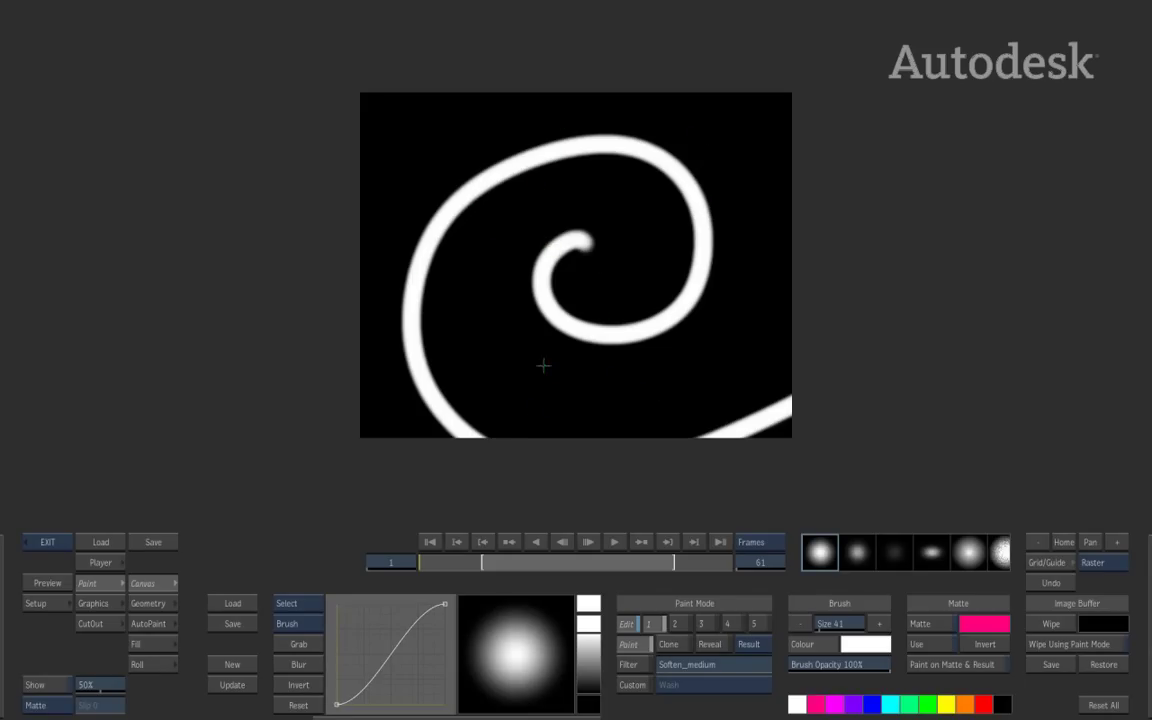
Step: Grab the painted spiral from the canvas as the brush shape and update the stored ring brush with it
left_click(298, 644)
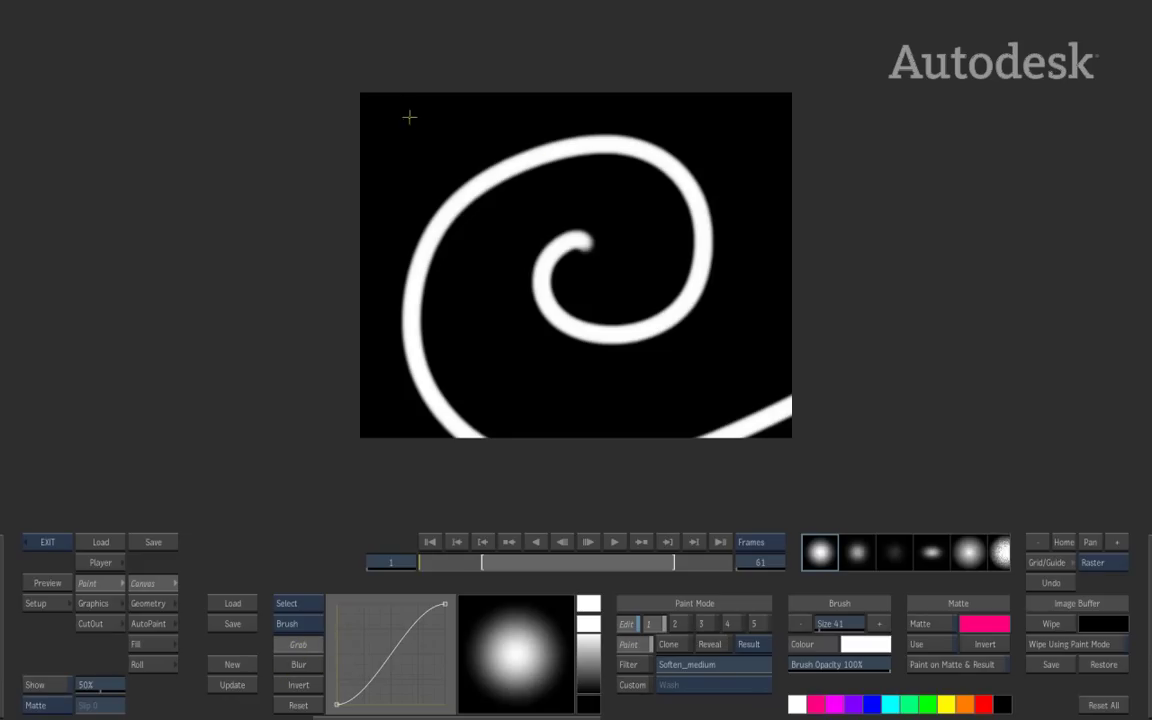
left_click(748, 380)
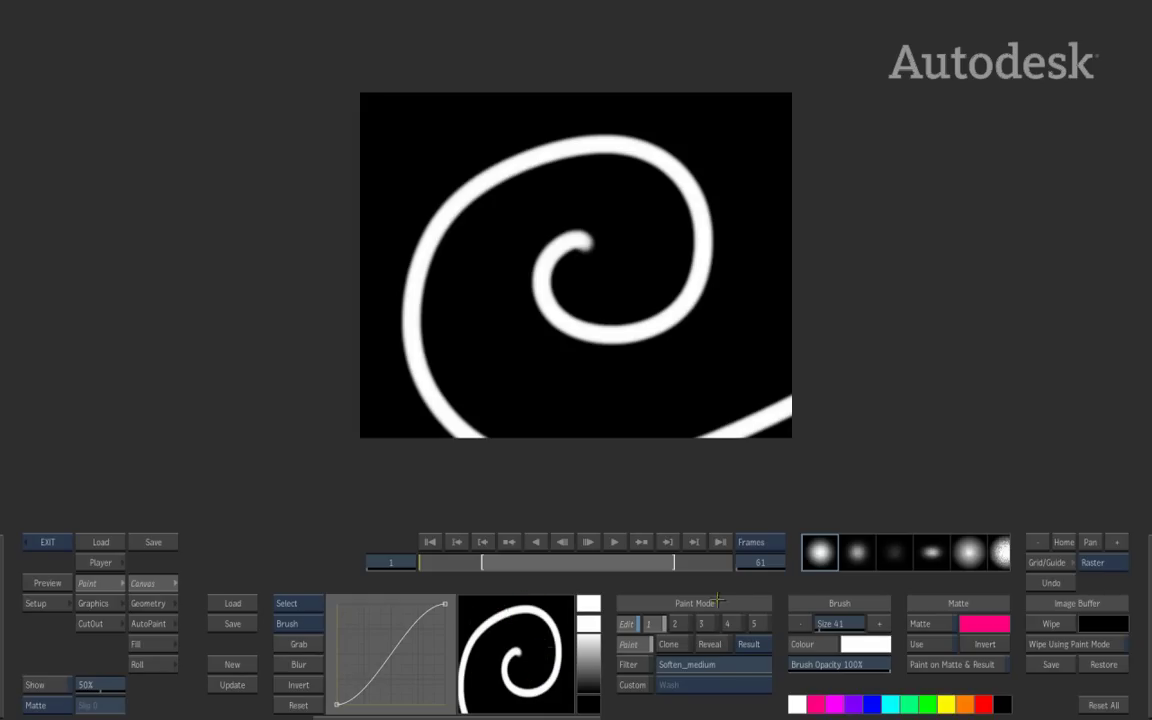
left_click_drag(981, 550, 656, 566)
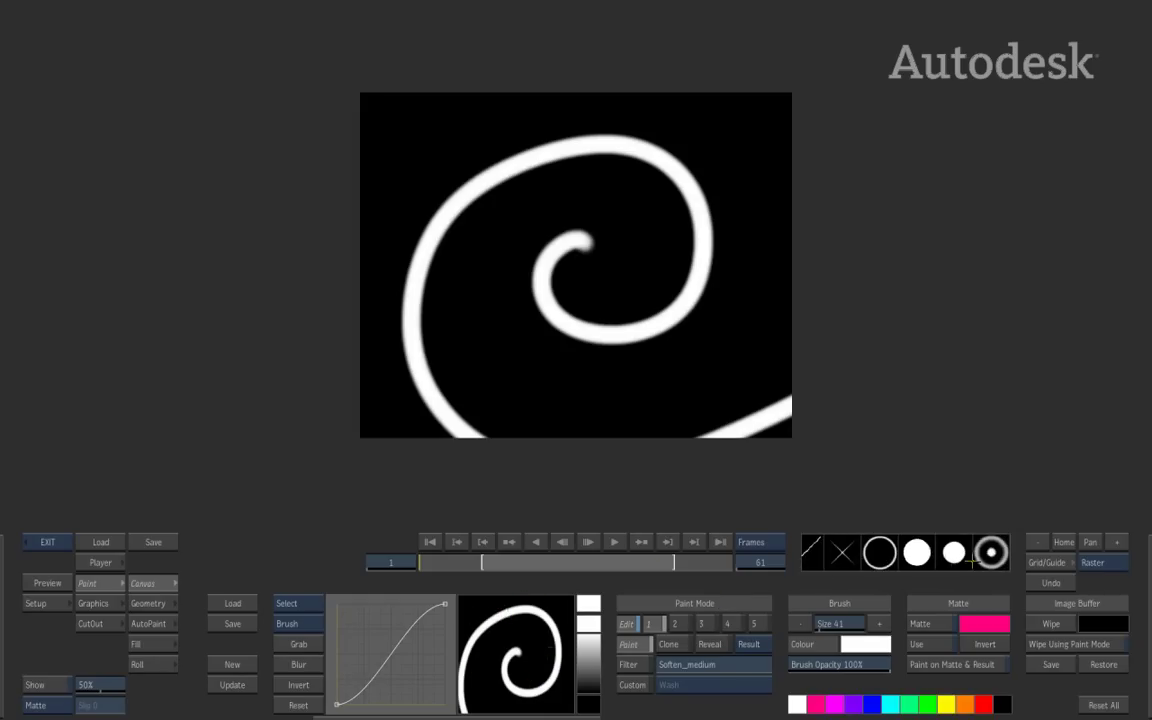
left_click(991, 553)
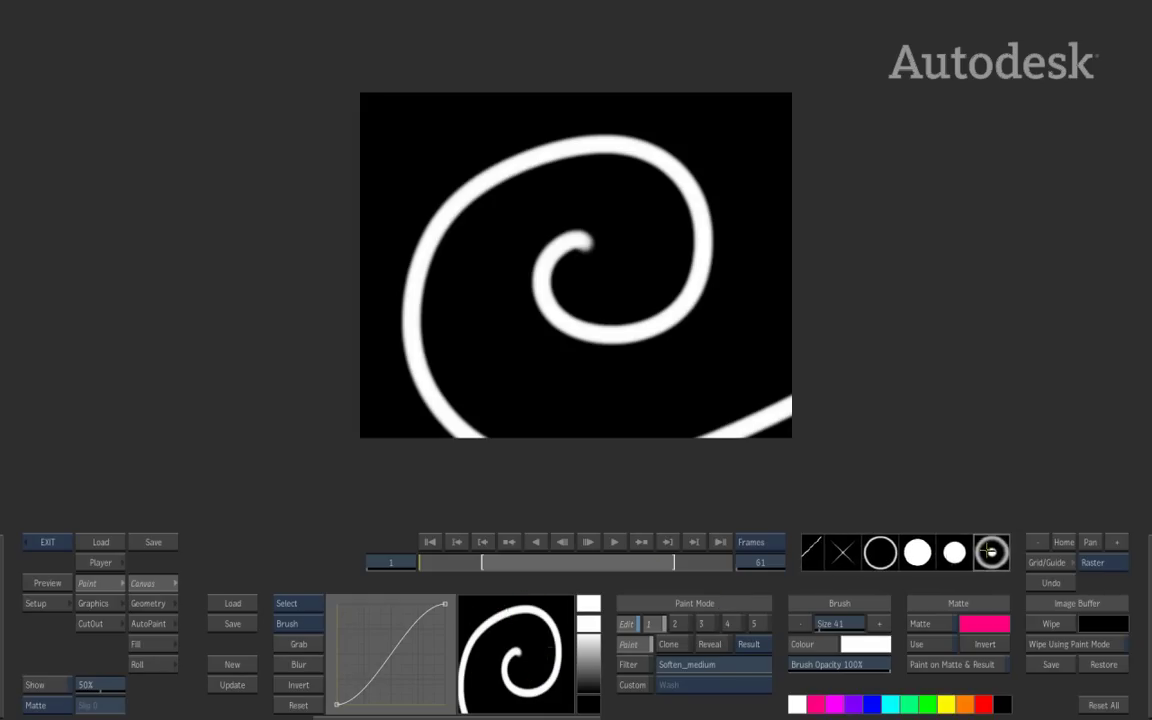
left_click(232, 686)
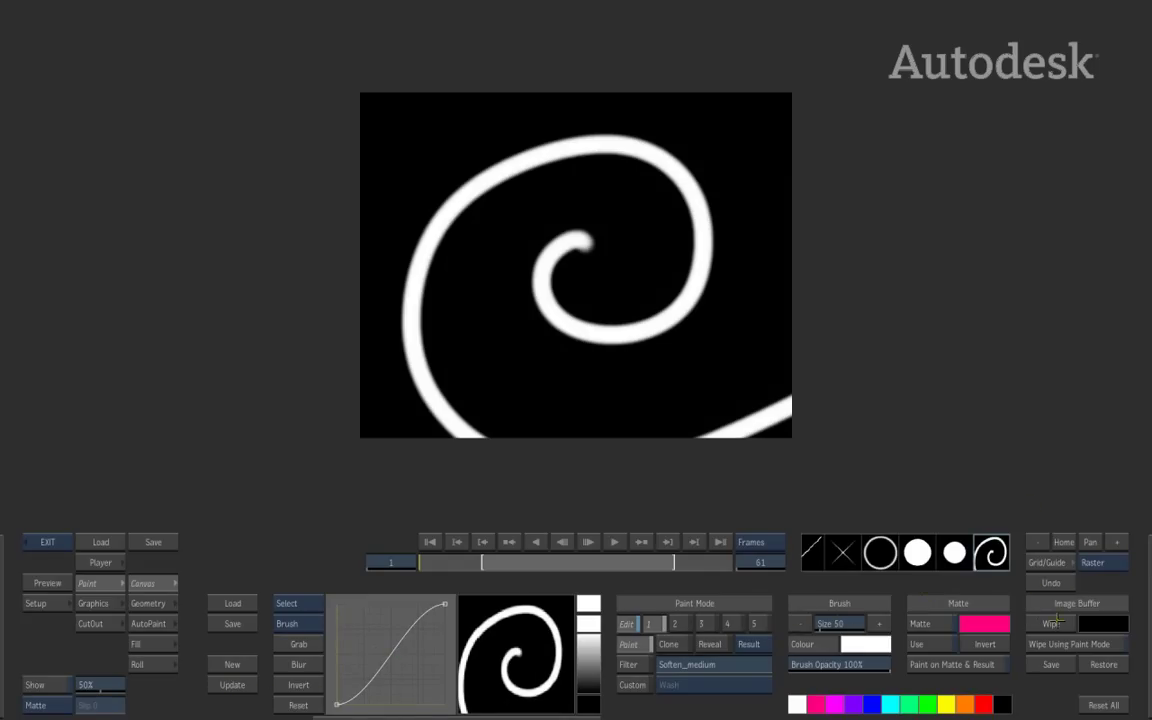
Step: Wipe the canvas to black and paint one stroke and four separate stamps with the spiral brush at size 147
left_click(1054, 622)
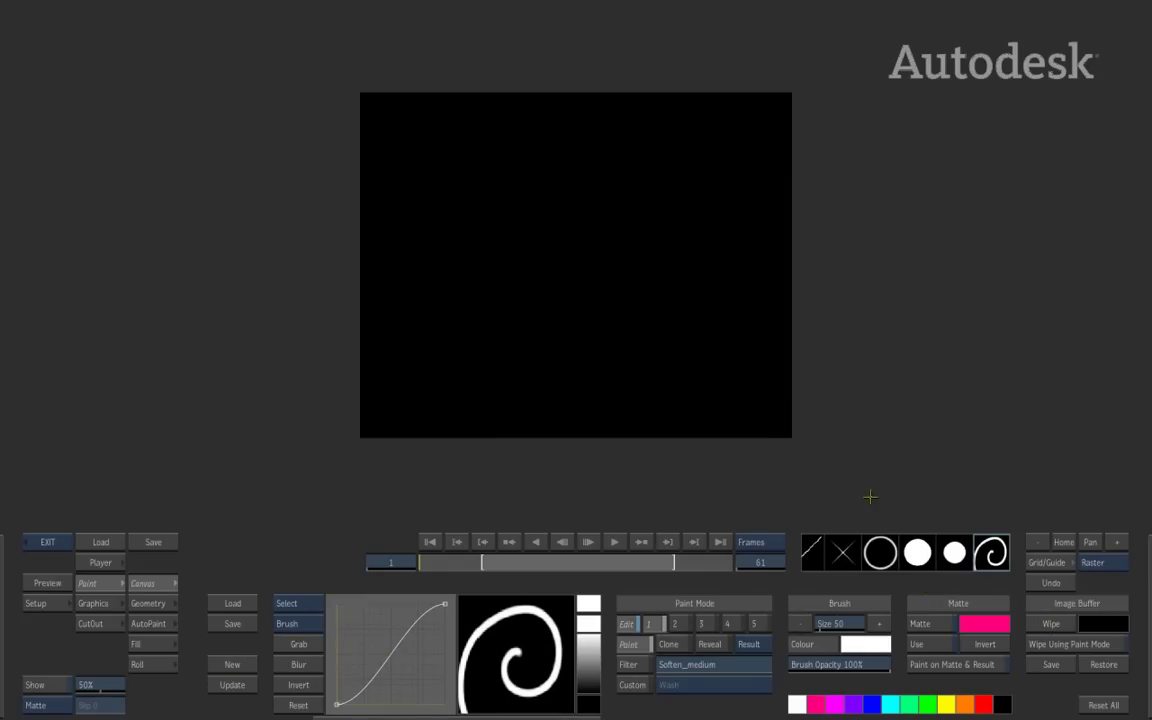
mouse_move(460, 234)
left_mouse_down()
mouse_move(501, 274)
mouse_move(520, 235)
mouse_move(600, 270)
left_mouse_up()
left_click(684, 182)
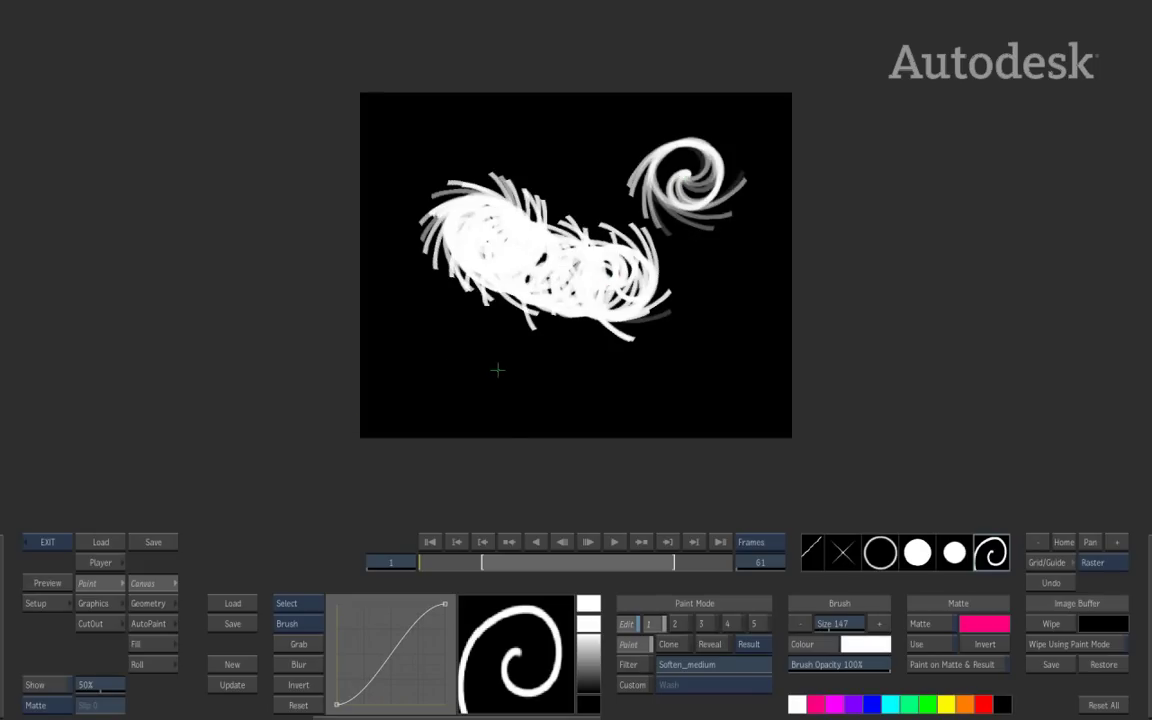
left_click(495, 371)
left_click(638, 365)
left_click(580, 155)
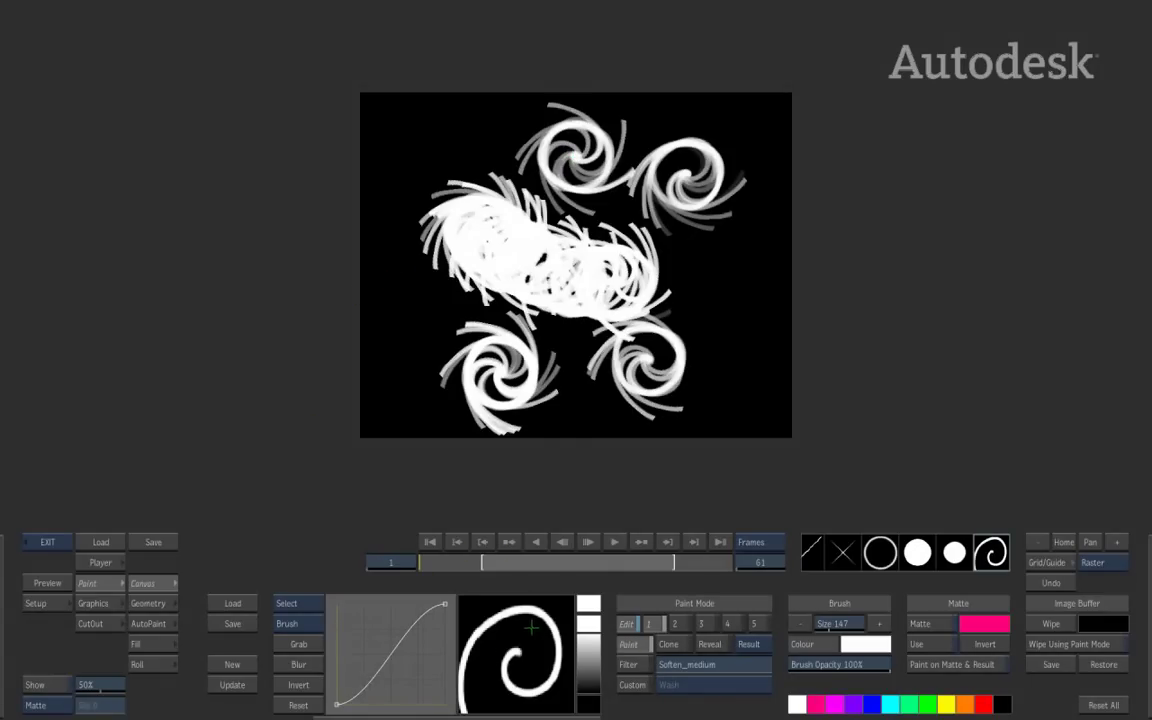
Step: Invert the spiral brush, update the stored brush, and stamp it near the canvas's right edge at size 191
left_click(291, 685)
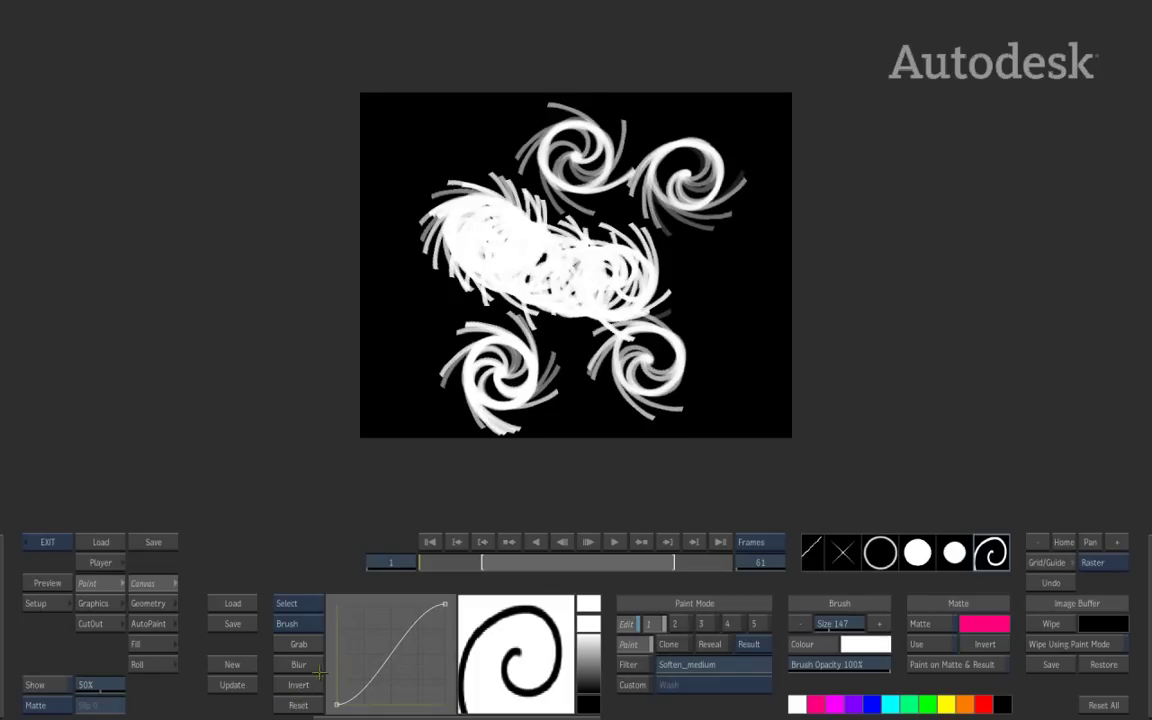
left_click(416, 345)
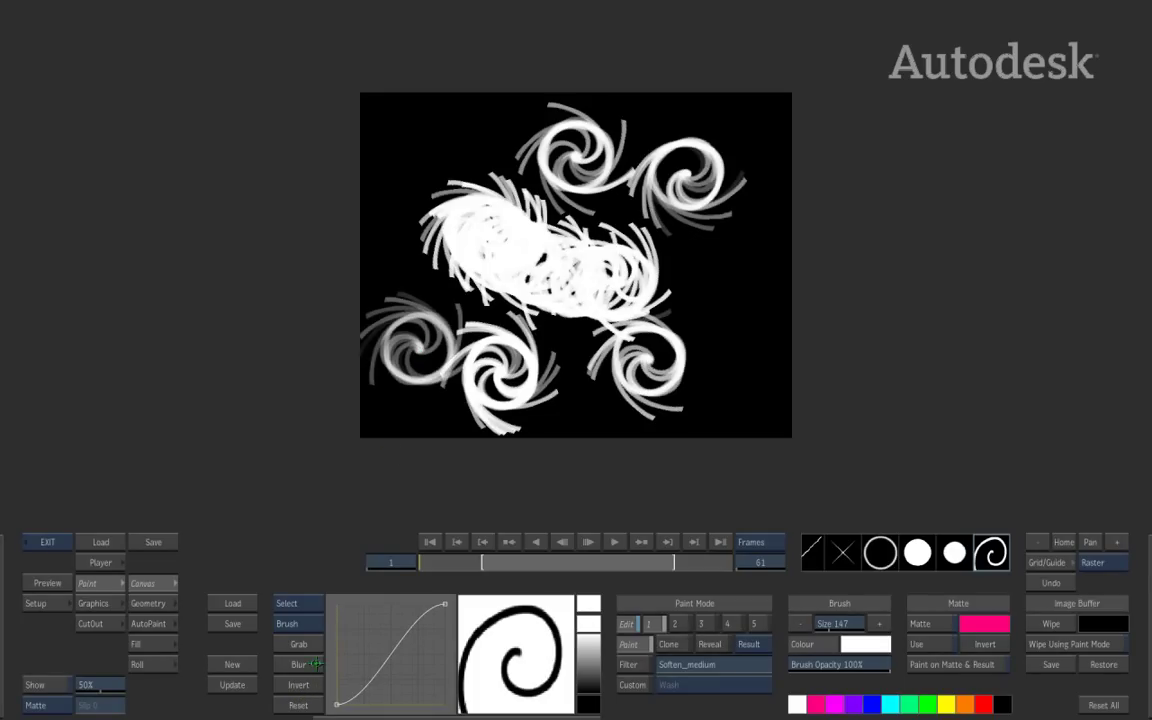
left_click(233, 683)
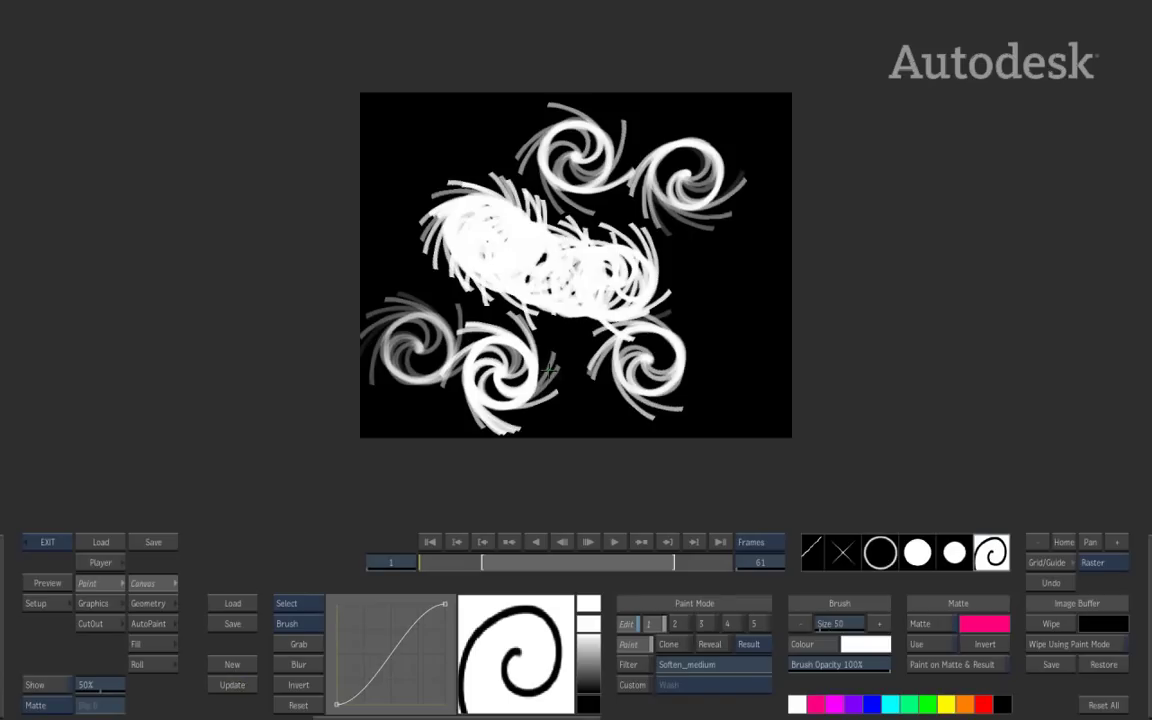
left_click(719, 311)
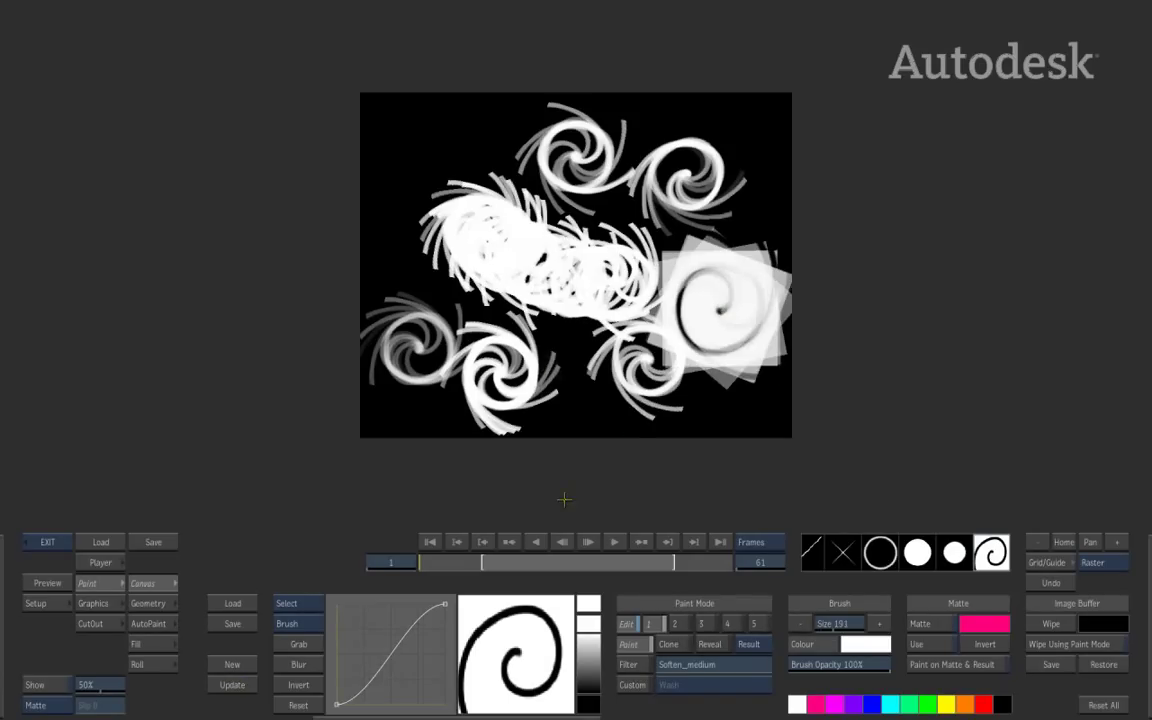
Step: Invert the edited brush back to a white spiral on black and select the first soft round brush in the rack
left_click(298, 685)
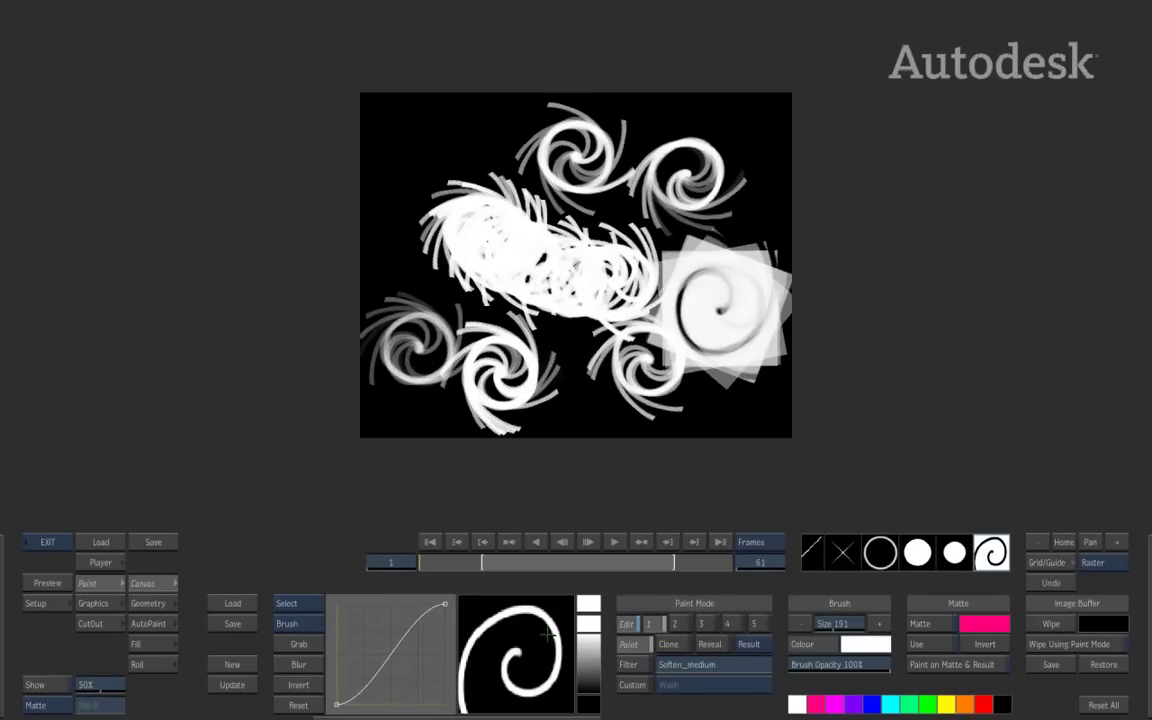
left_click_drag(940, 562, 1040, 560)
mouse_move(872, 553)
left_mouse_down()
mouse_move(1046, 566)
mouse_move(904, 556)
left_mouse_up()
left_click(829, 550)
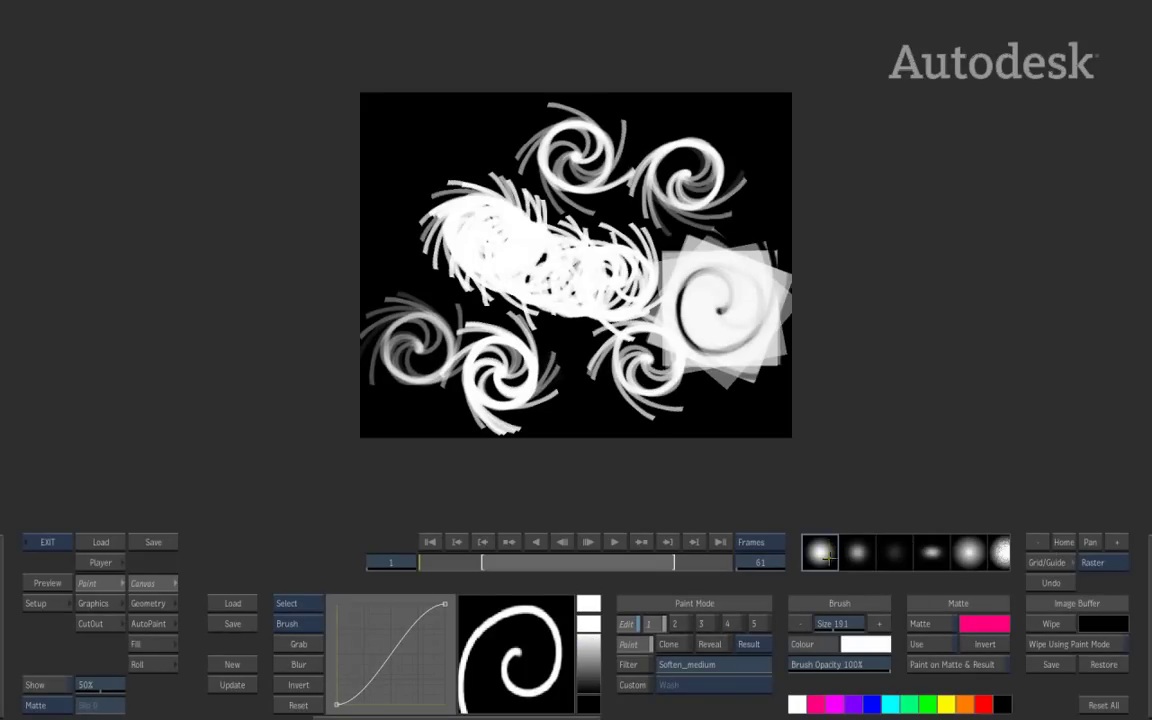
Step: Set the brush size to 35 and dab five soft white dots onto the spiral in the brush editor
left_click_drag(849, 628, 743, 617)
left_click(507, 638)
left_click(518, 668)
left_click(484, 694)
left_click(484, 609)
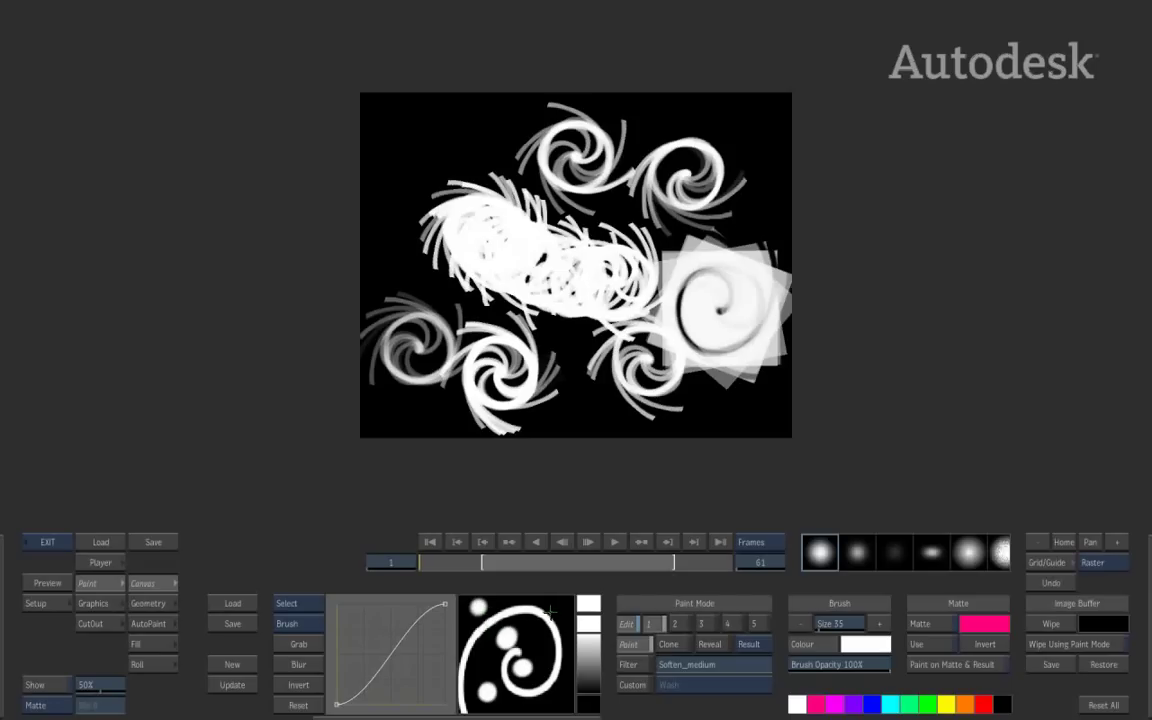
left_click(555, 612)
Step: Update the stored inverted spiral at the end of the brush rack with the edited dotted spiral
mouse_move(534, 717)
mouse_move(997, 548)
left_mouse_down()
mouse_move(644, 592)
mouse_move(820, 560)
mouse_move(660, 575)
left_mouse_up()
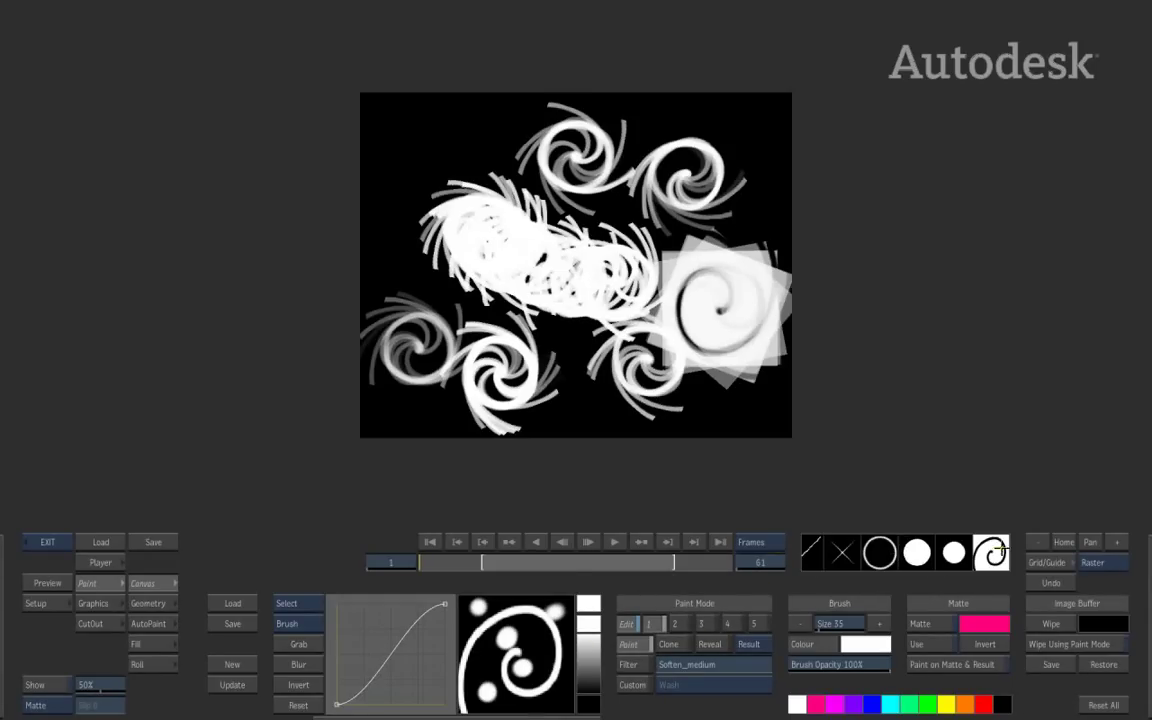
left_click(231, 684)
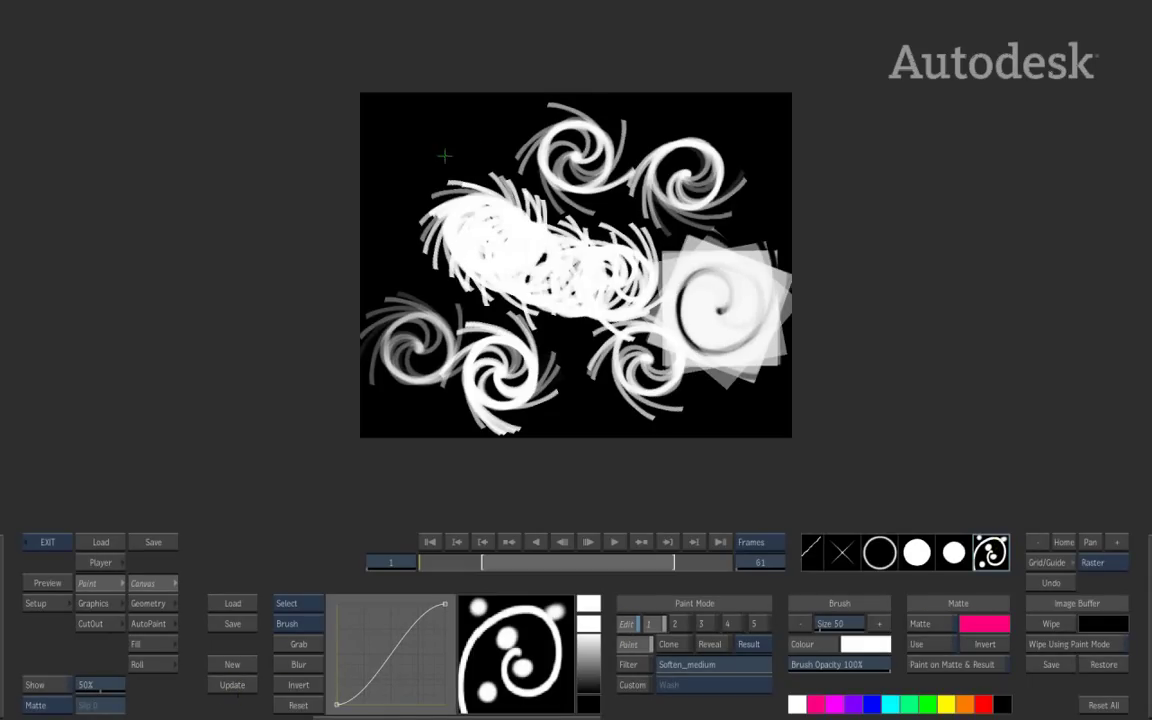
Step: Stamp the dotted spiral brush at size 196 in the canvas's upper-left corner, along its left edge and near its bottom centre
left_click(413, 143)
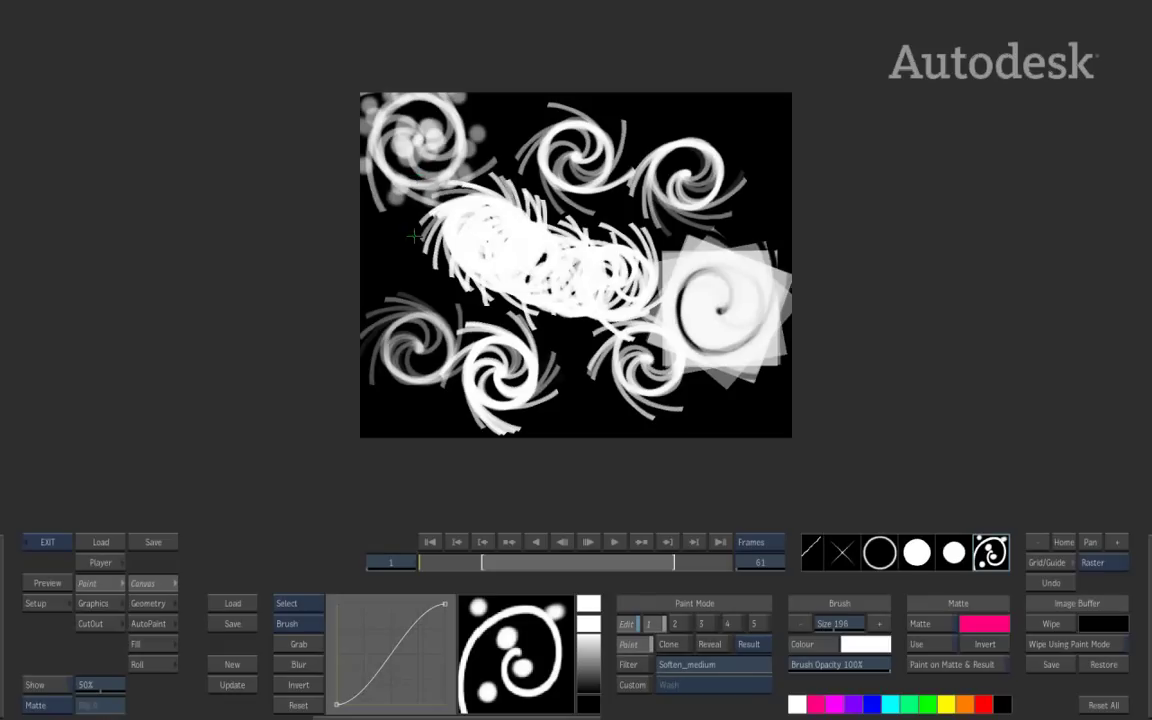
left_click(573, 400)
left_click(415, 265)
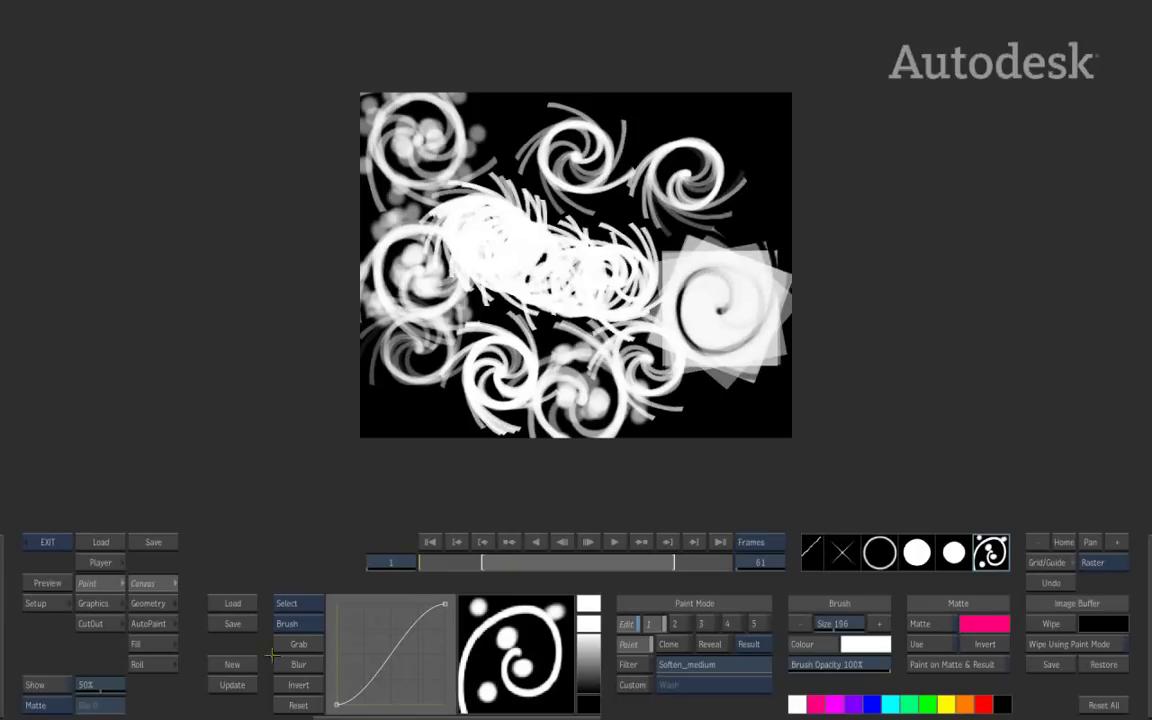
Step: Examine where a single brush and a BrushSet can be saved in the save browsers, and exit without saving
left_click(222, 623)
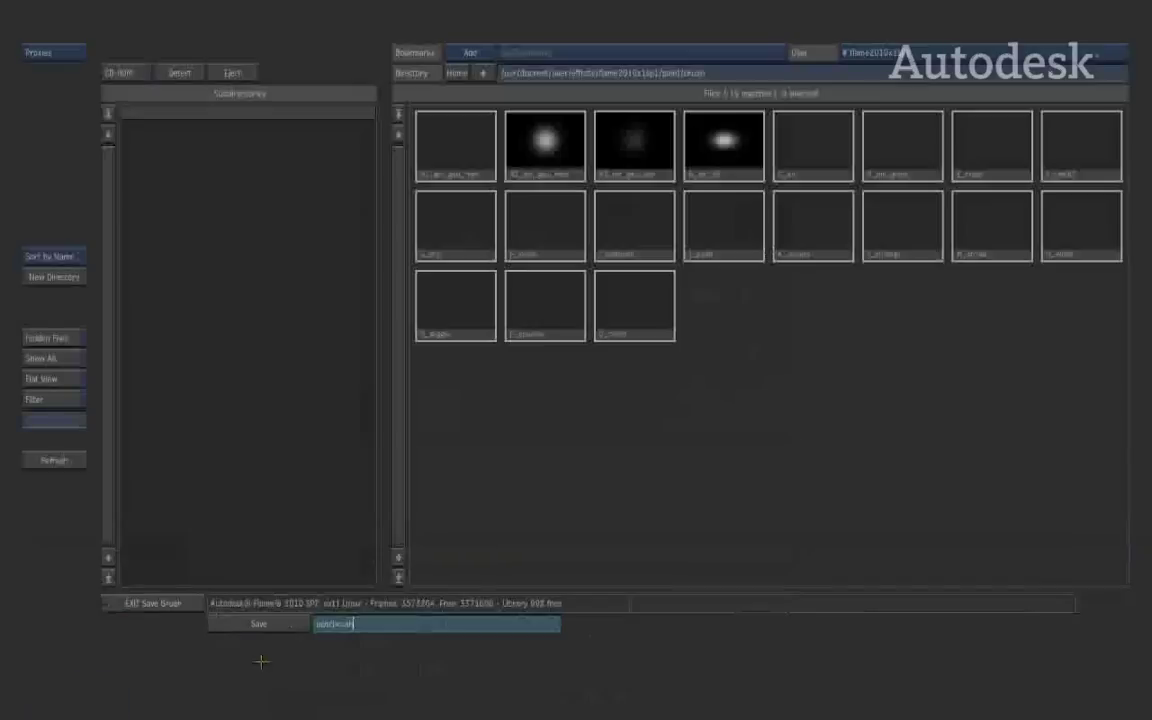
left_click(157, 605)
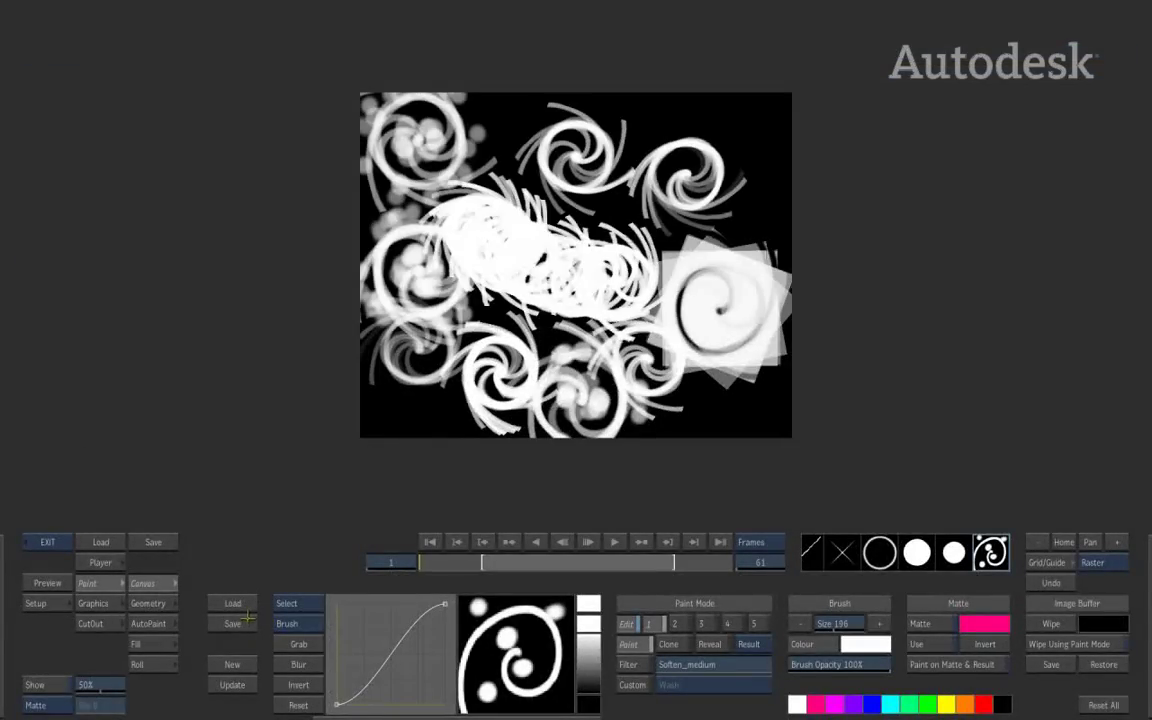
left_click(153, 541)
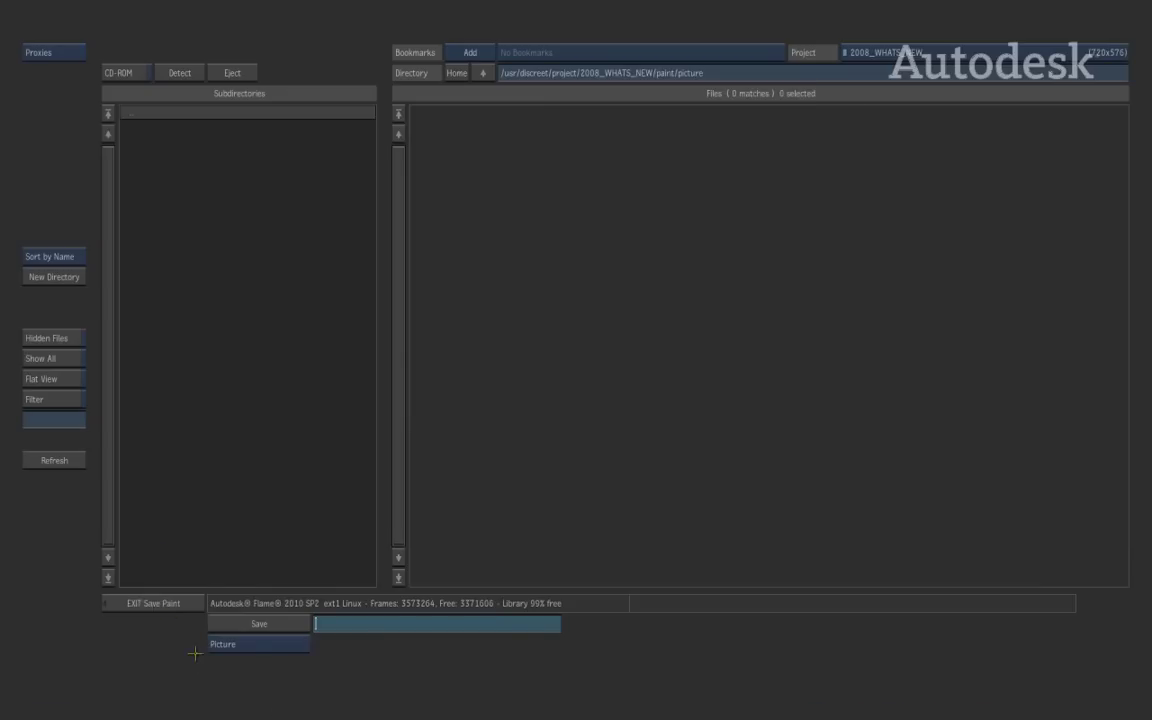
left_click(273, 648)
left_click(259, 597)
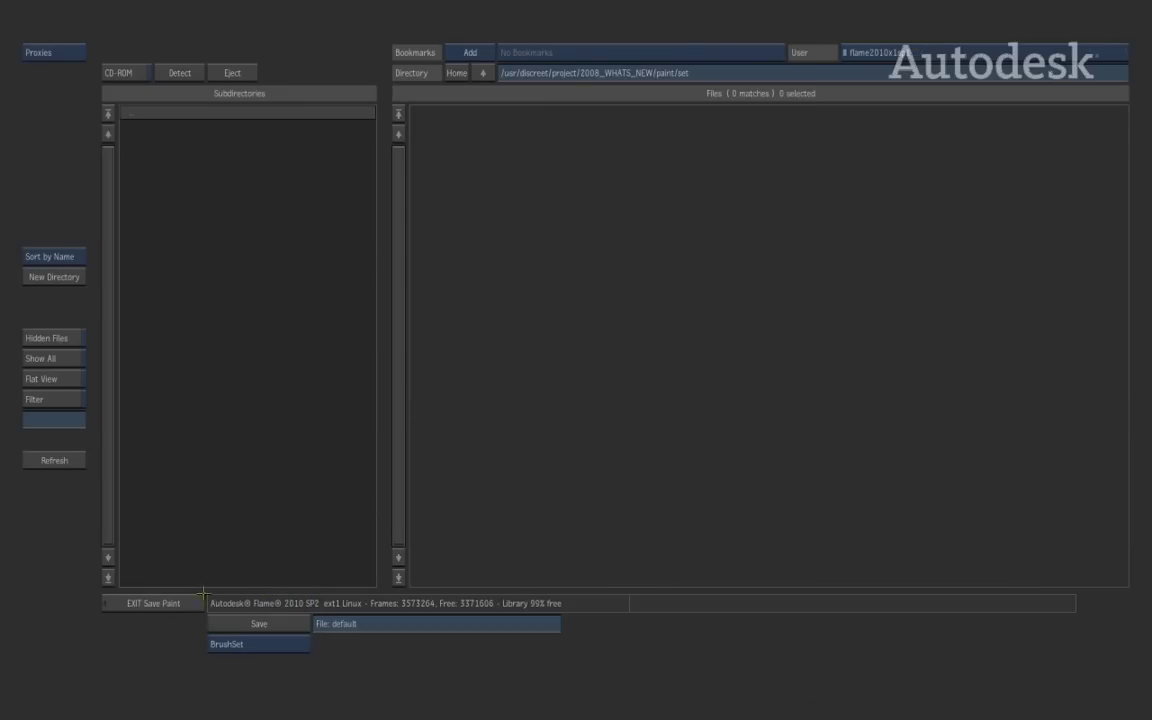
left_click(293, 647)
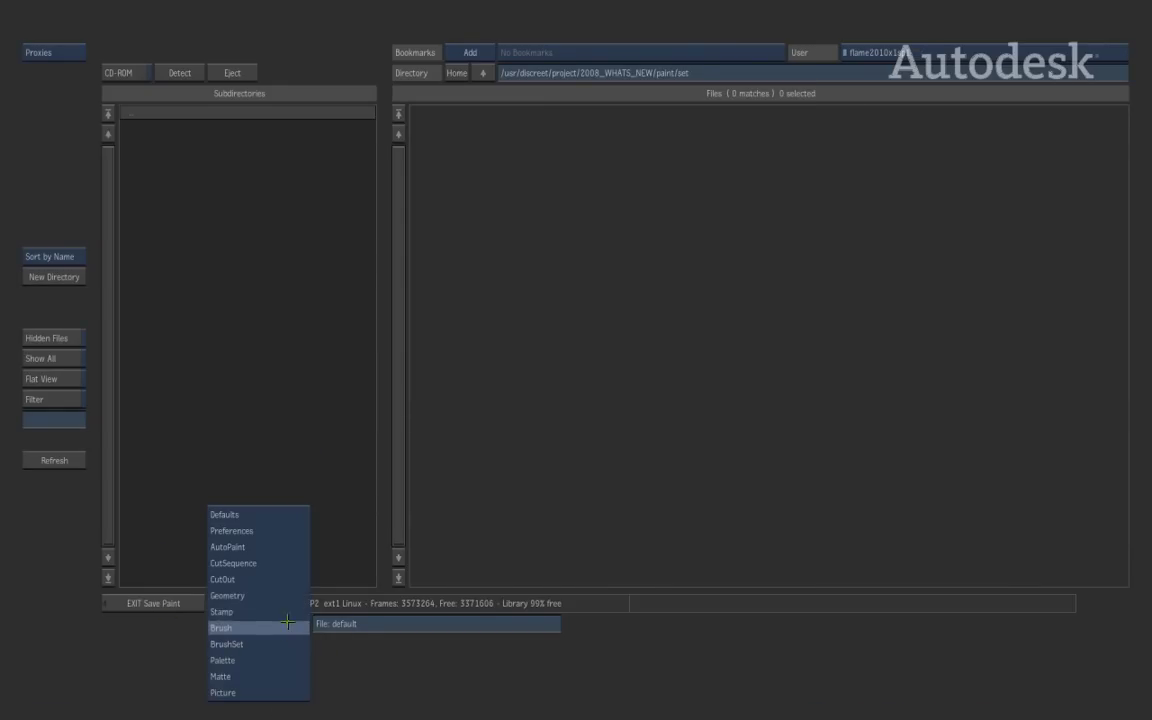
left_click(303, 625)
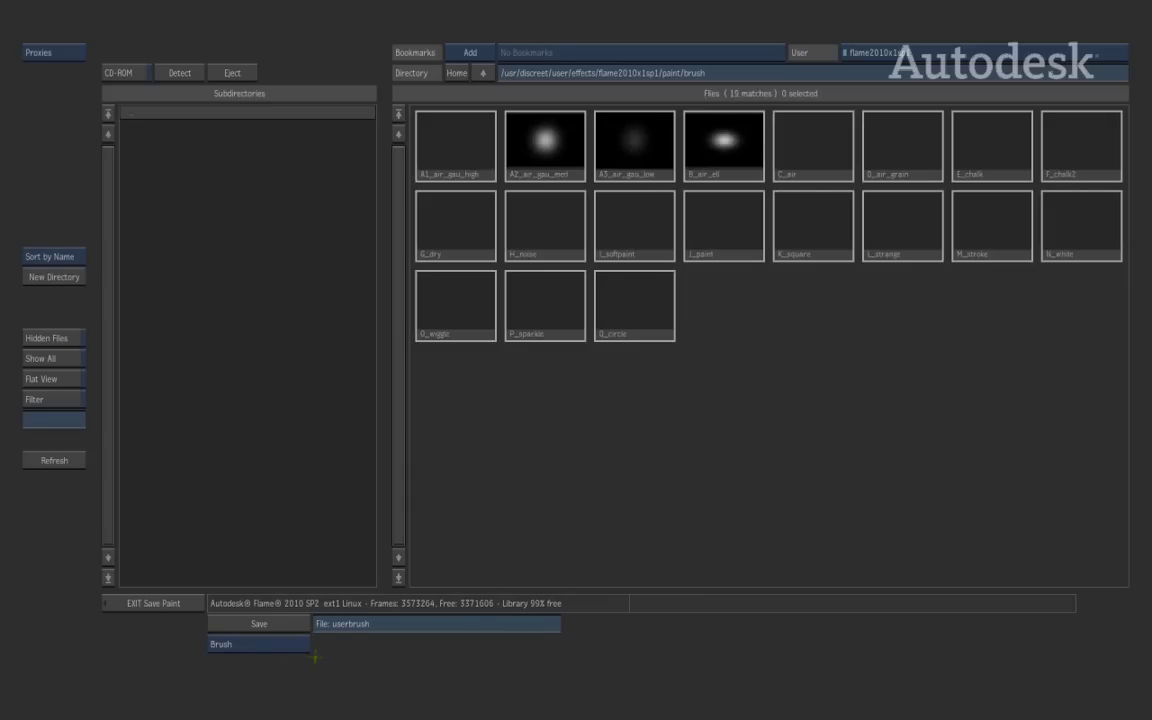
left_click(140, 603)
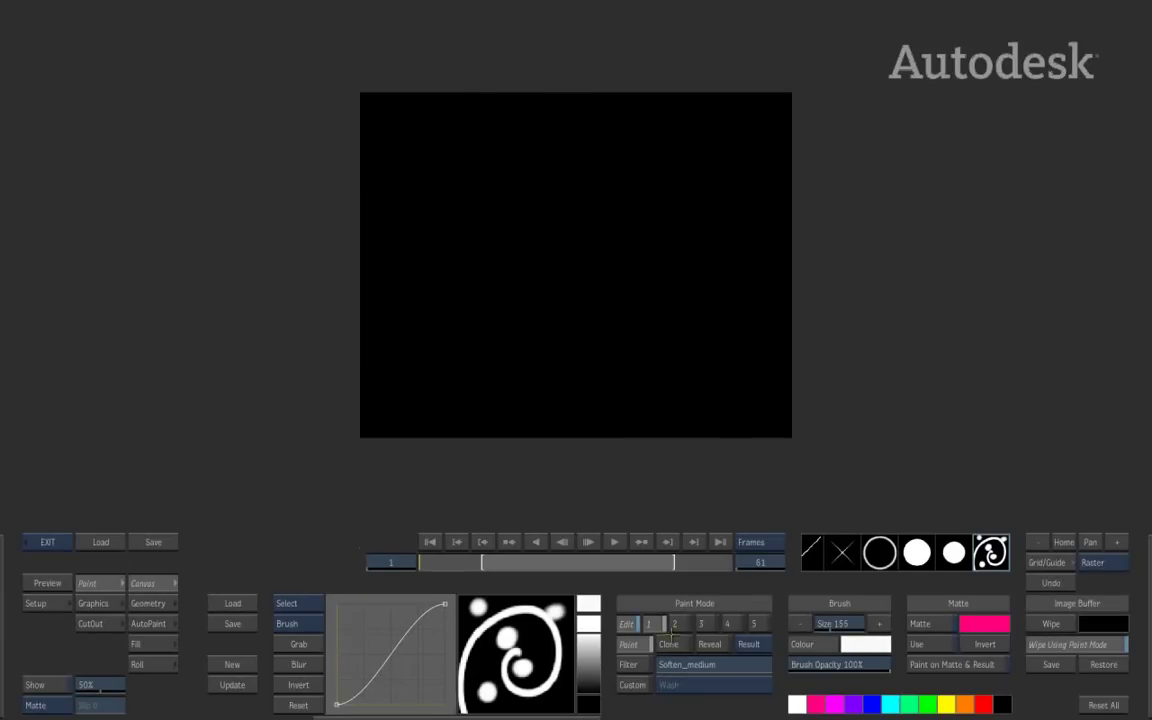
Step: Reset all paint settings to restore the car image and the default round brush, and display the brush attributes
left_click(1096, 708)
left_click(1098, 708)
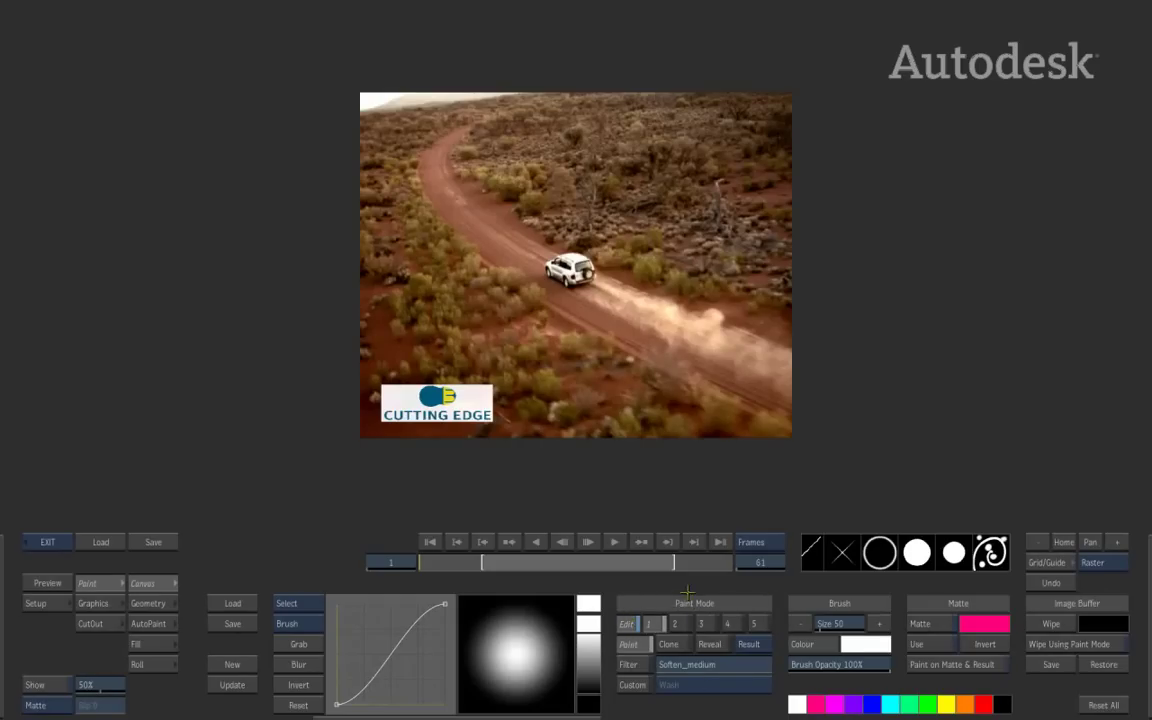
left_click(520, 600)
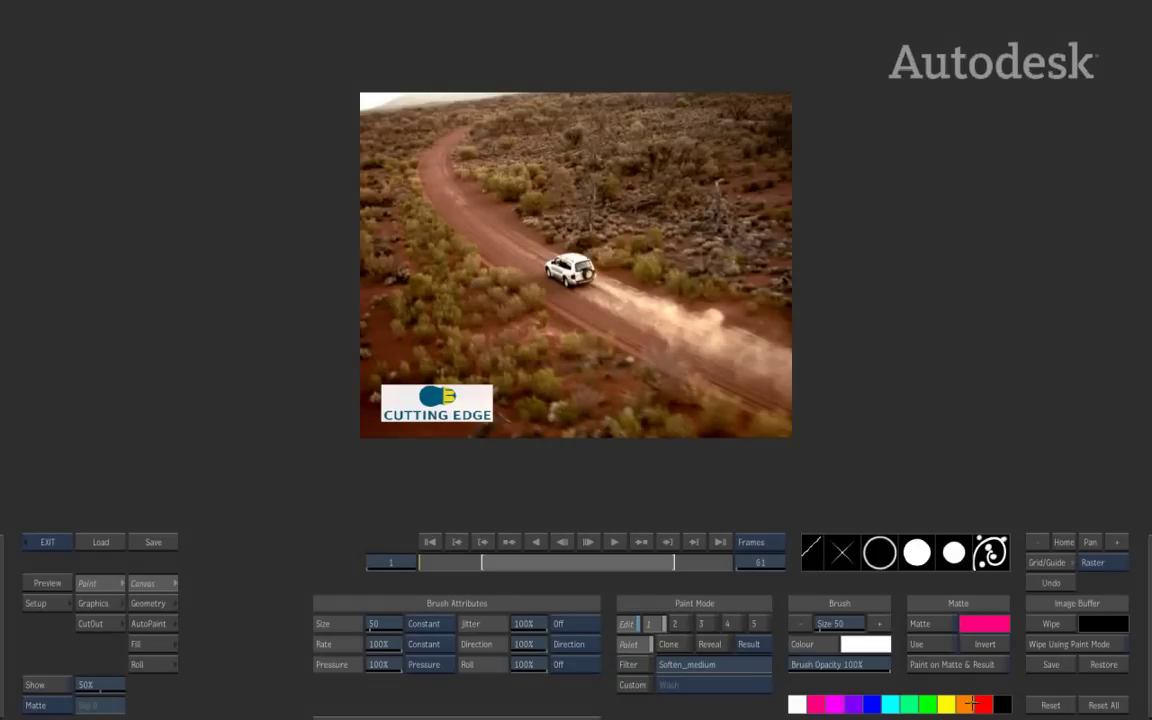
Step: Try a looping yellow Paint stroke across the car image at size 50 and undo it
left_click(946, 705)
mouse_move(432, 185)
left_mouse_down()
mouse_move(592, 137)
mouse_move(653, 213)
mouse_move(716, 250)
left_mouse_up()
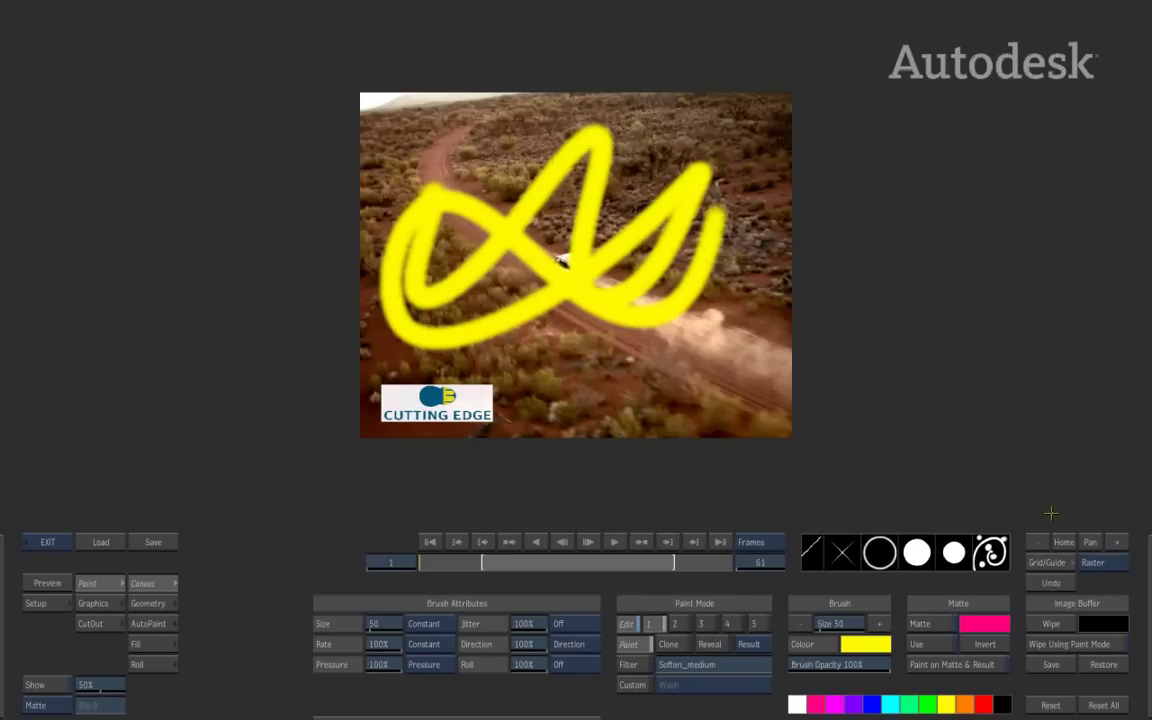
left_click(1051, 583)
left_click(1051, 583)
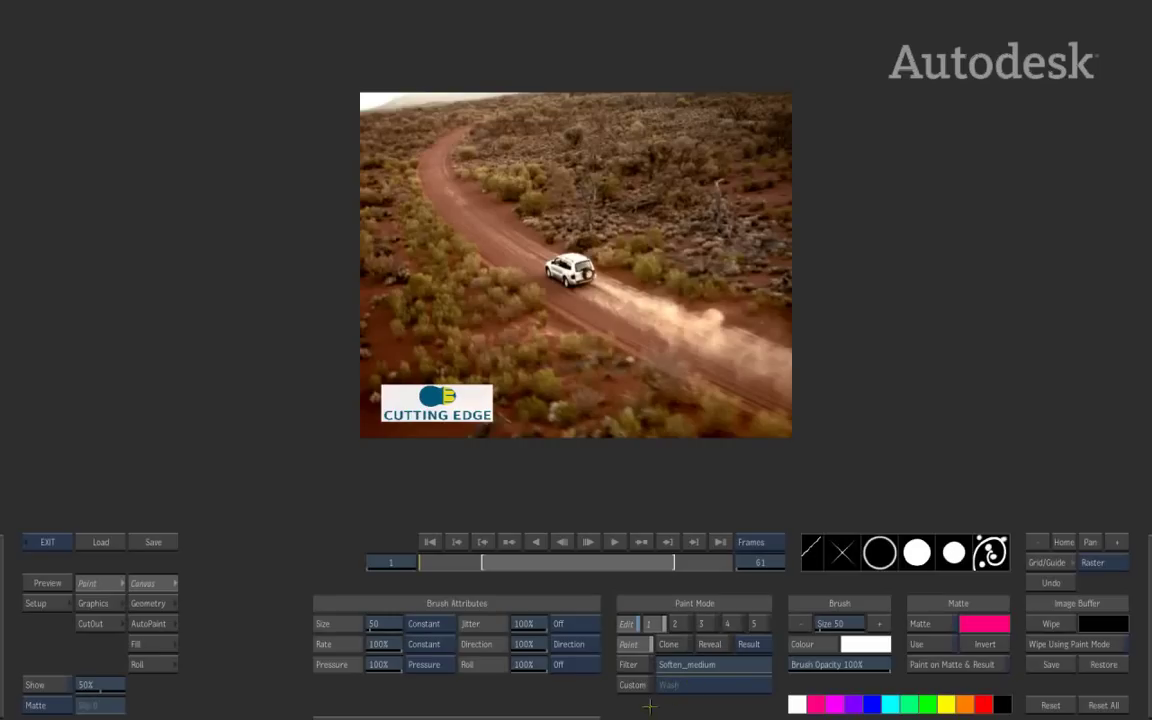
Step: Load the Spooky filter, paint it over the middle of the car image, and reset all paint settings
left_click(636, 668)
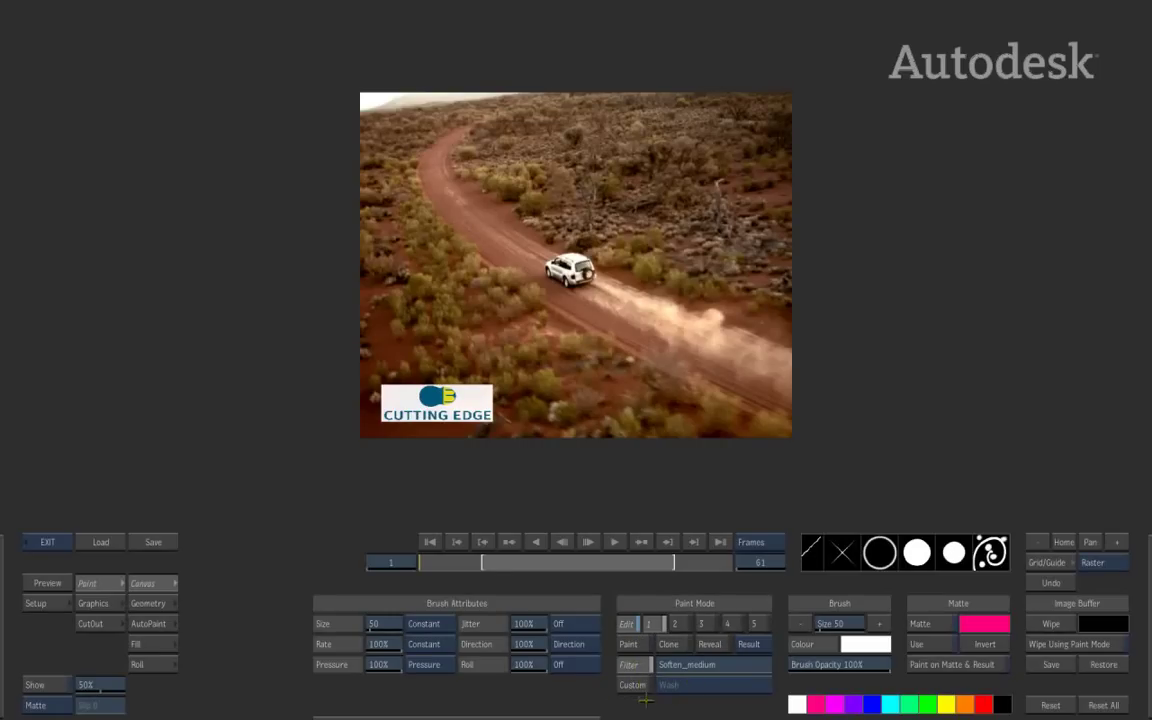
left_click(730, 667)
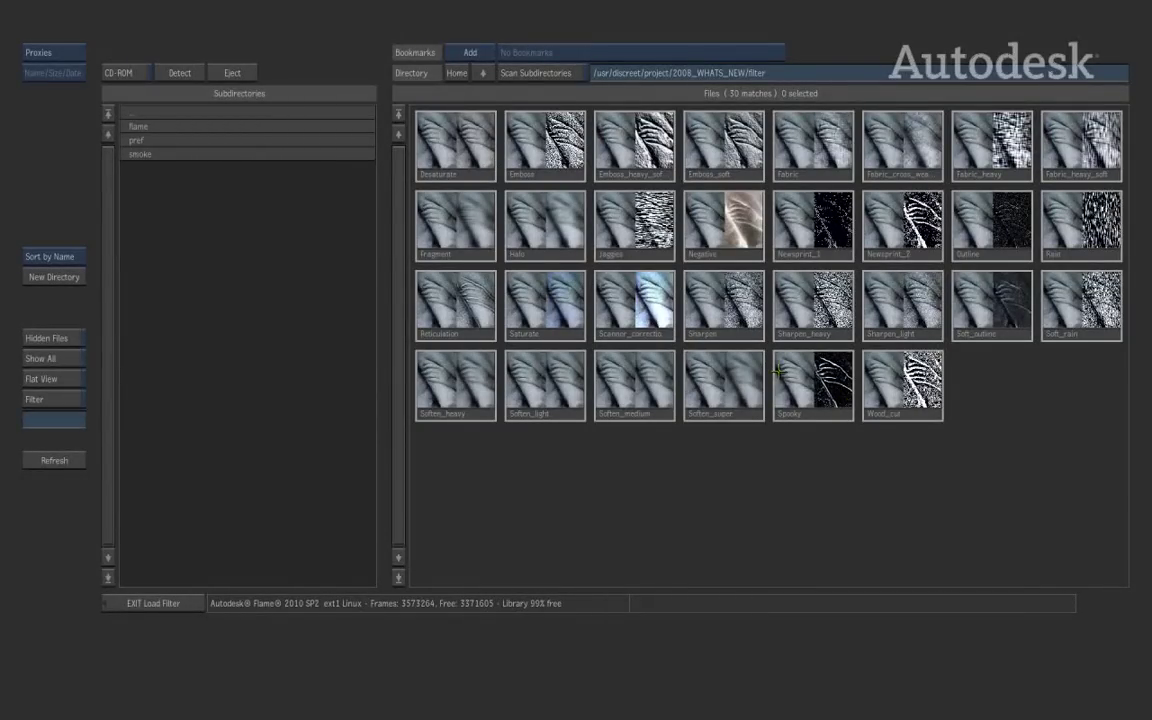
left_click(822, 396)
mouse_move(588, 247)
left_mouse_down()
mouse_move(472, 308)
mouse_move(628, 196)
mouse_move(532, 352)
mouse_move(622, 370)
mouse_move(748, 235)
left_mouse_up()
mouse_move(650, 205)
left_mouse_down()
mouse_move(510, 322)
mouse_move(494, 267)
mouse_move(615, 135)
left_mouse_up()
left_click_drag(430, 230, 443, 182)
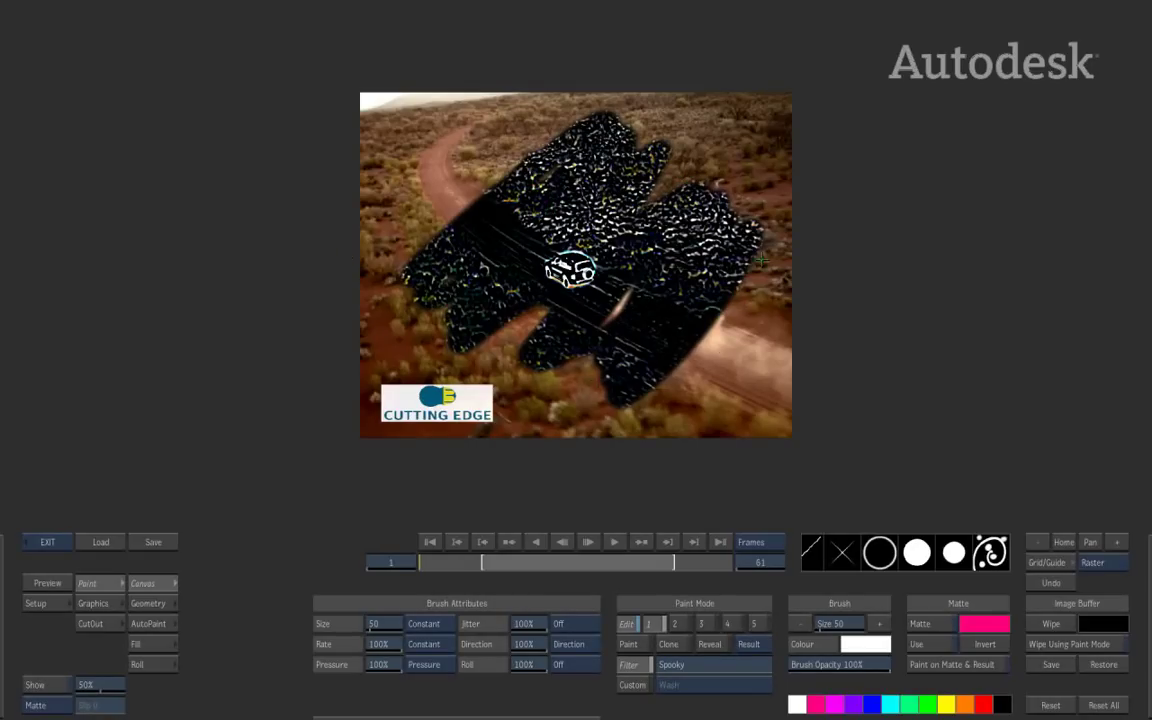
left_click(1101, 704)
left_click(1103, 704)
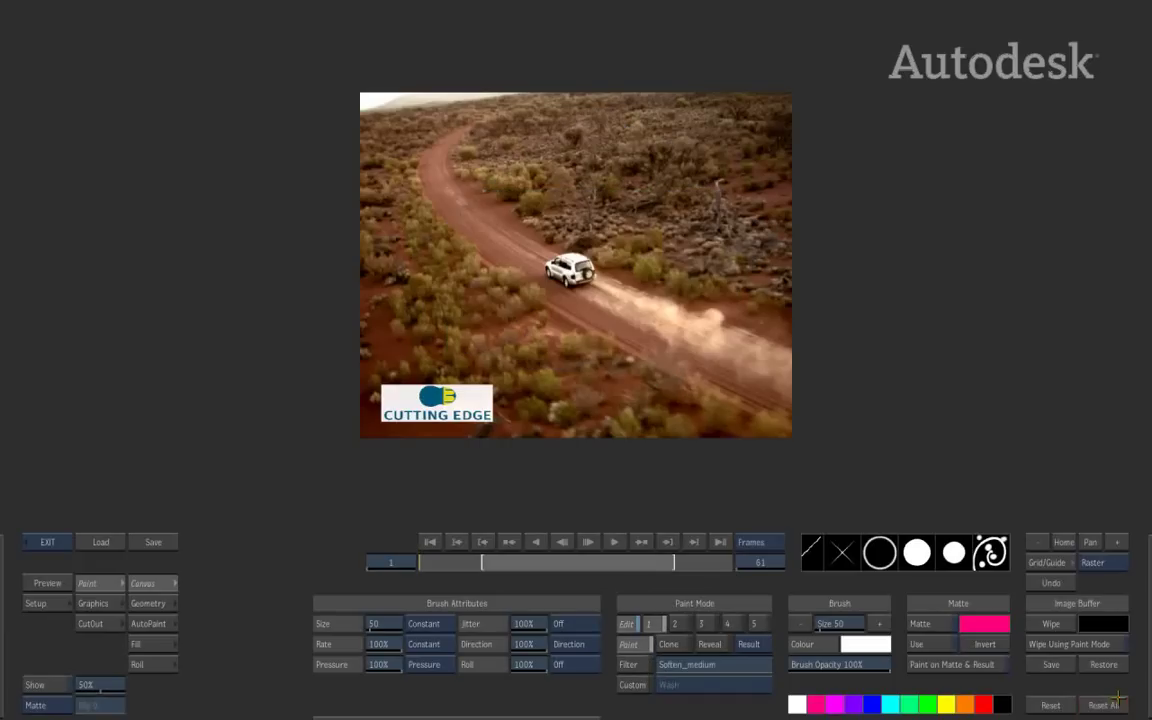
Step: Try the custom Wash mode with an orange zigzag stroke across the car image and undo it
left_click(632, 684)
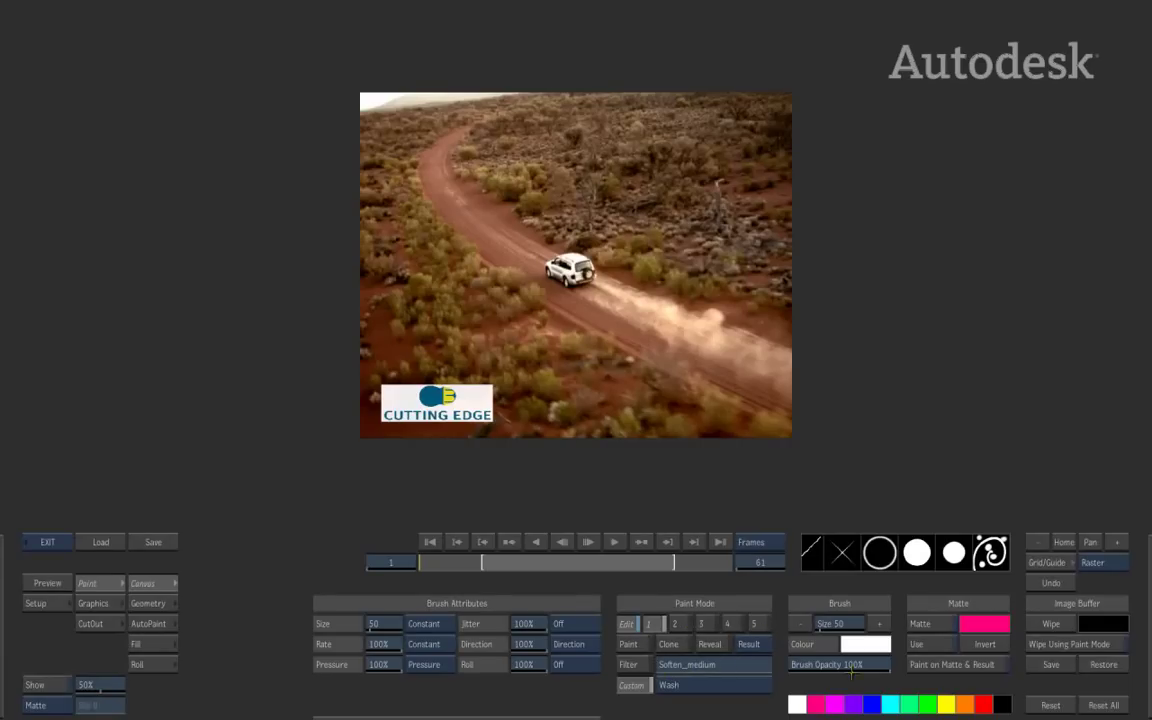
left_click(961, 703)
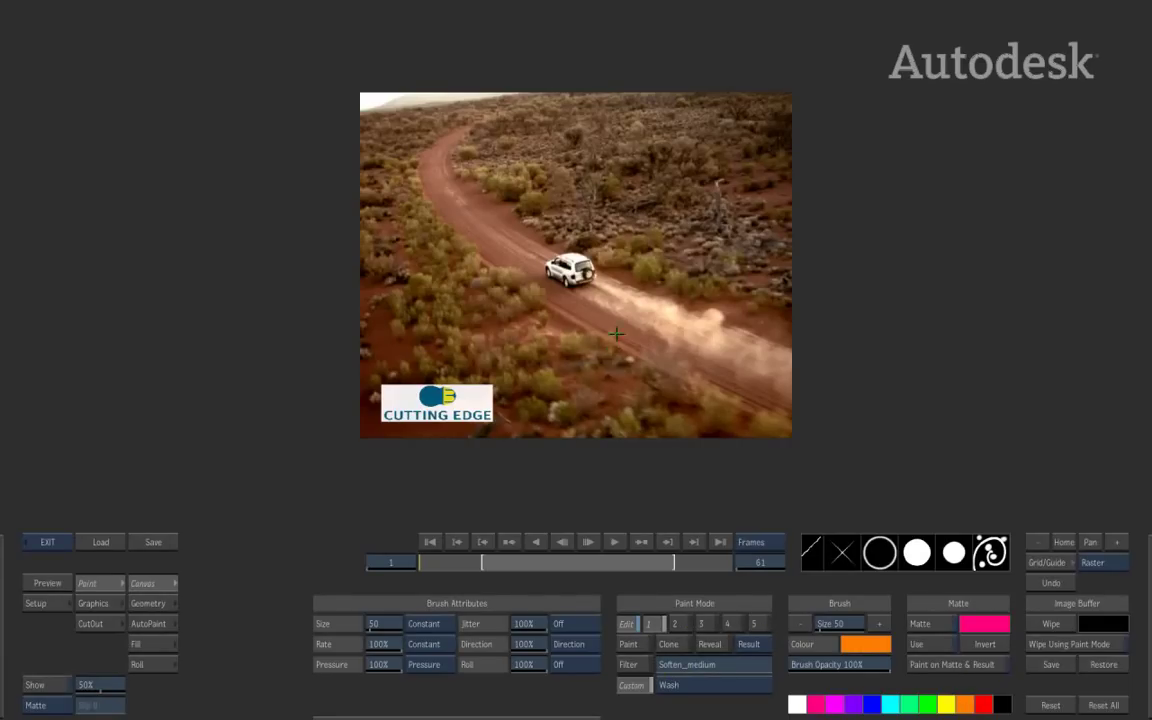
mouse_move(562, 128)
left_mouse_down()
mouse_move(695, 111)
mouse_move(731, 122)
mouse_move(507, 355)
left_mouse_up()
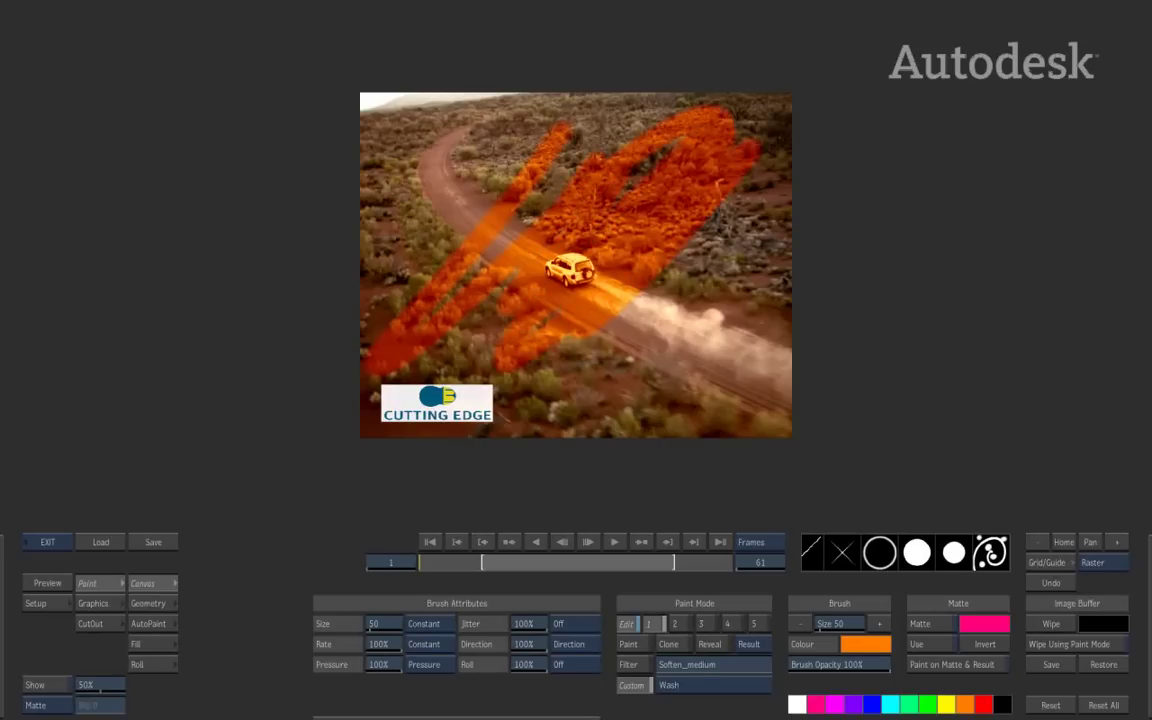
left_click(1054, 582)
Step: Try the custom Shade mode with black strokes over the car and road and undo them
left_click(670, 668)
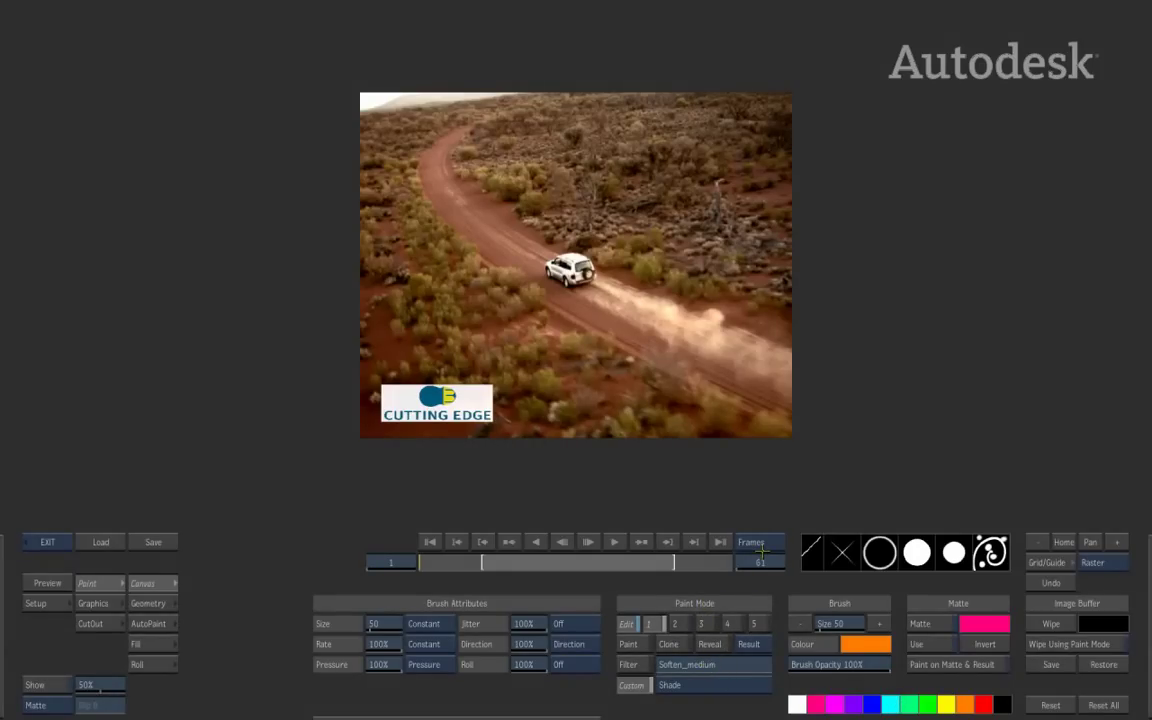
left_click(999, 705)
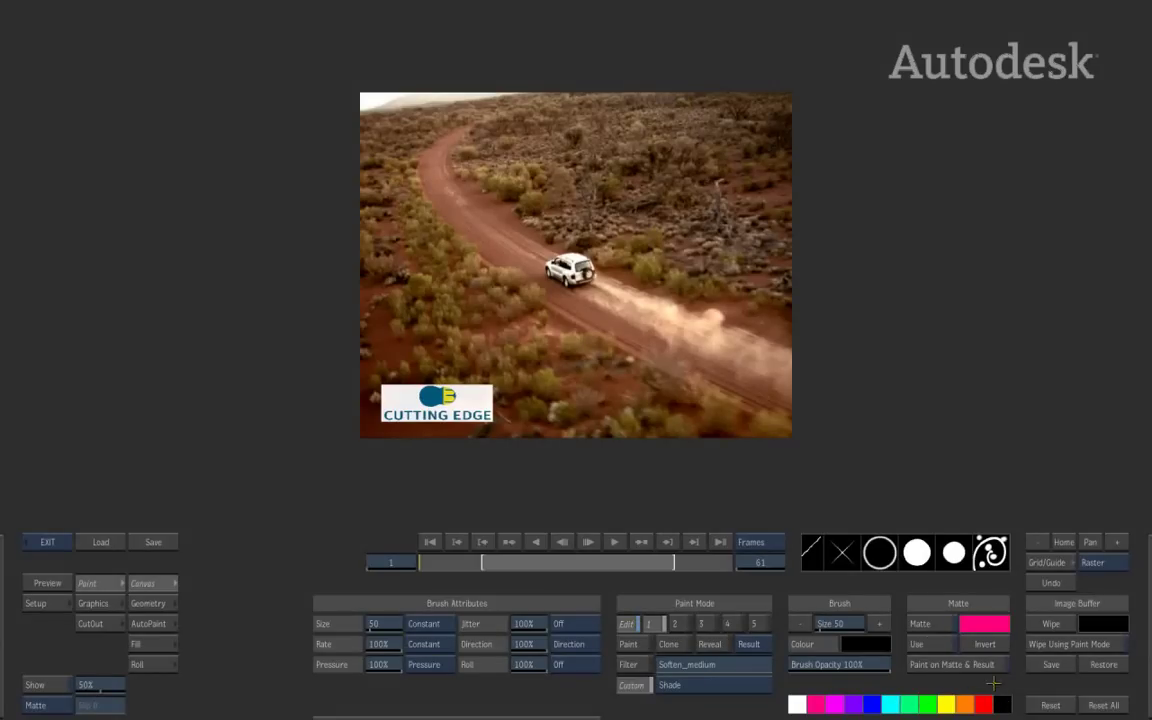
mouse_move(450, 300)
left_mouse_down()
mouse_move(617, 180)
mouse_move(585, 303)
mouse_move(540, 340)
mouse_move(480, 300)
mouse_move(560, 160)
mouse_move(470, 230)
left_mouse_up()
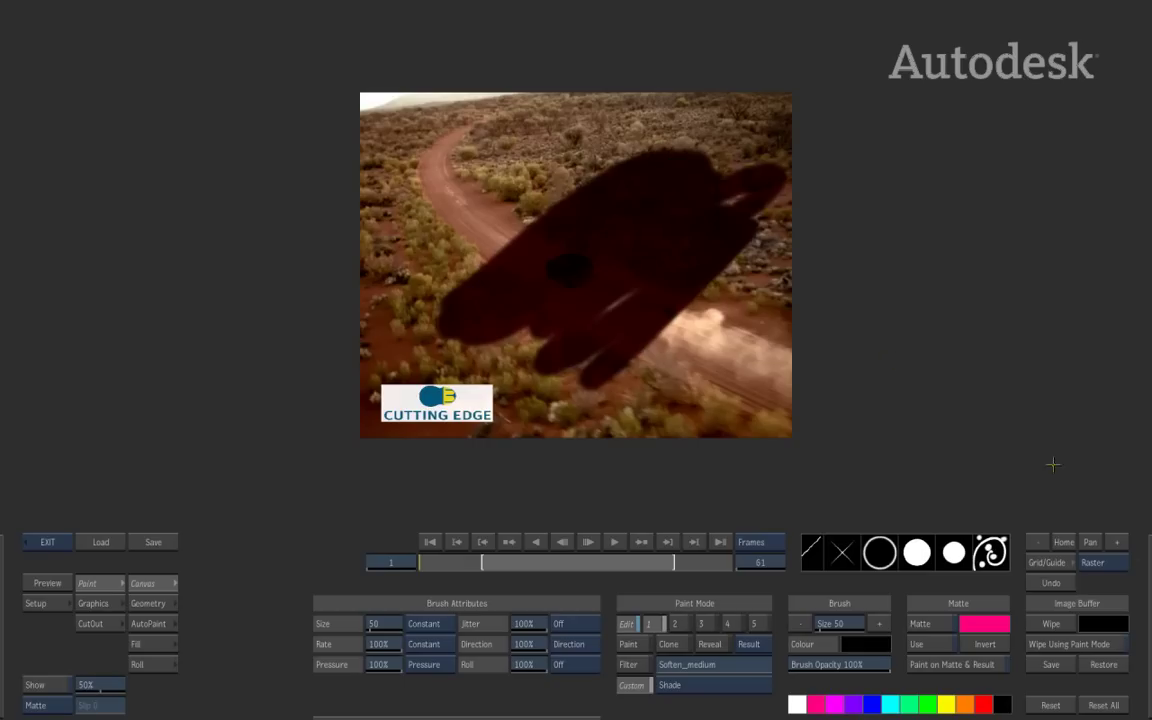
left_click(1047, 583)
Step: Try the custom Smear mode with swirling strokes around the car at size 50 and undo them
left_click(668, 688)
left_click(690, 669)
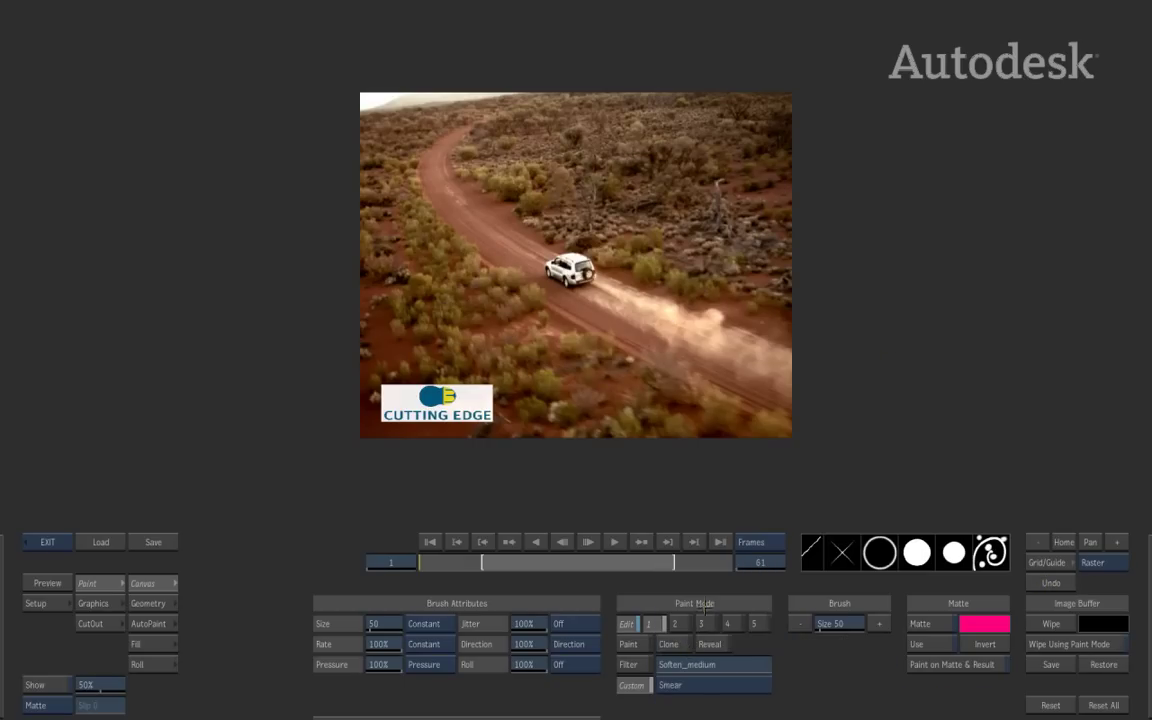
mouse_move(536, 245)
left_mouse_down()
mouse_move(640, 235)
mouse_move(600, 180)
mouse_move(603, 232)
mouse_move(585, 280)
mouse_move(645, 270)
mouse_move(600, 290)
mouse_move(630, 280)
left_mouse_up()
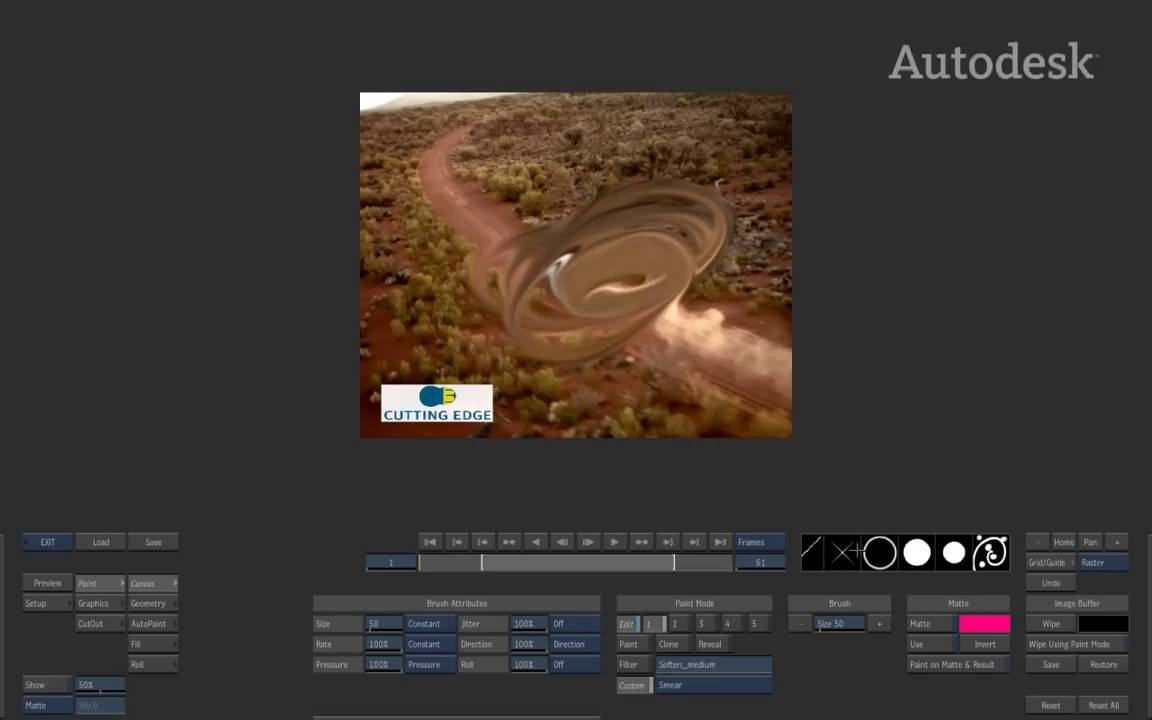
left_click(1045, 583)
Step: Try the custom Drag mode at size 160 by pulling the car up off the road, and undo it
left_click(698, 681)
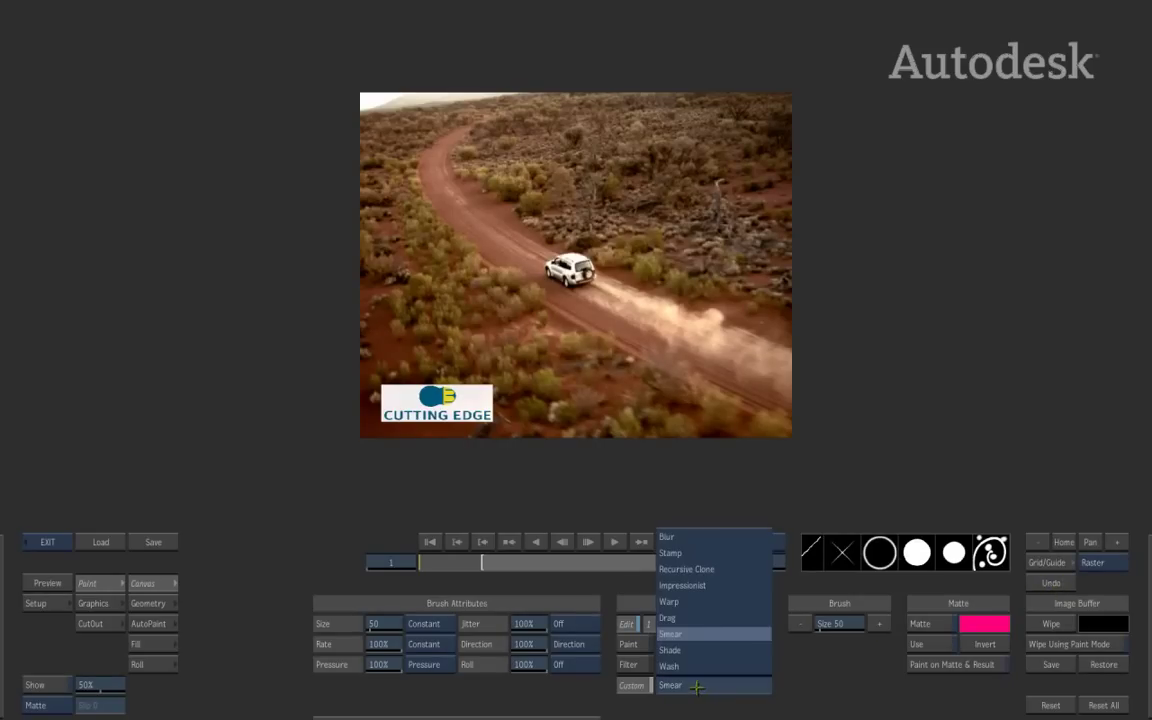
left_click(628, 556)
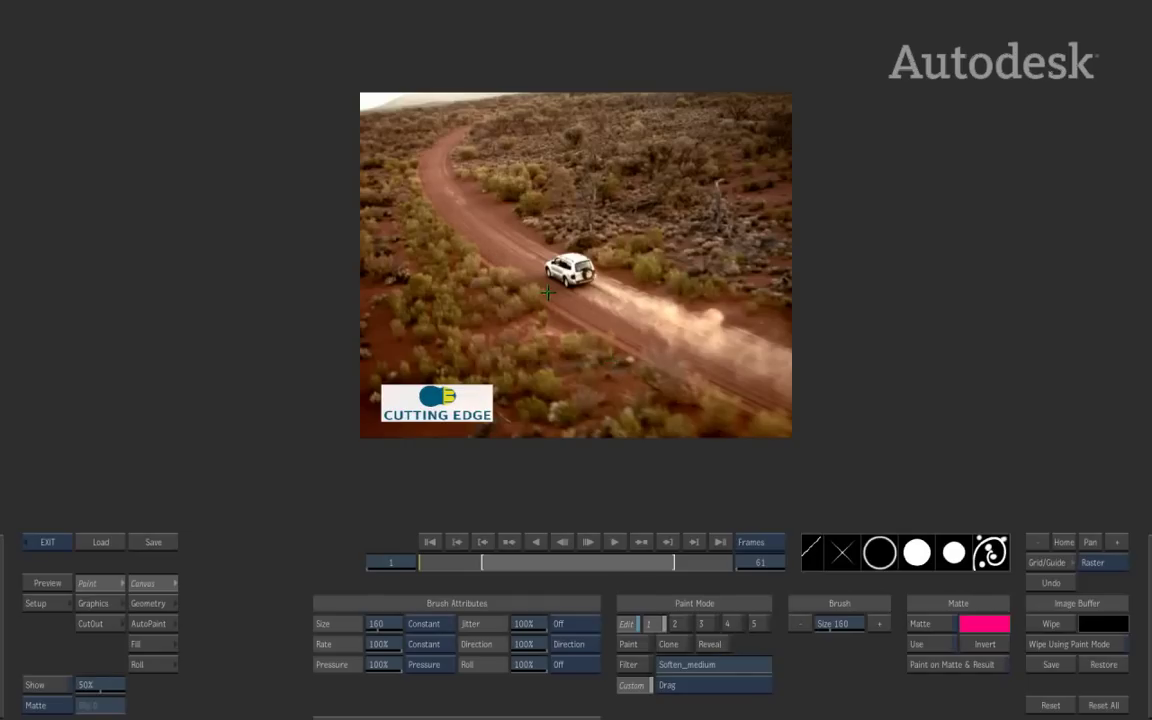
left_click_drag(551, 286, 619, 247)
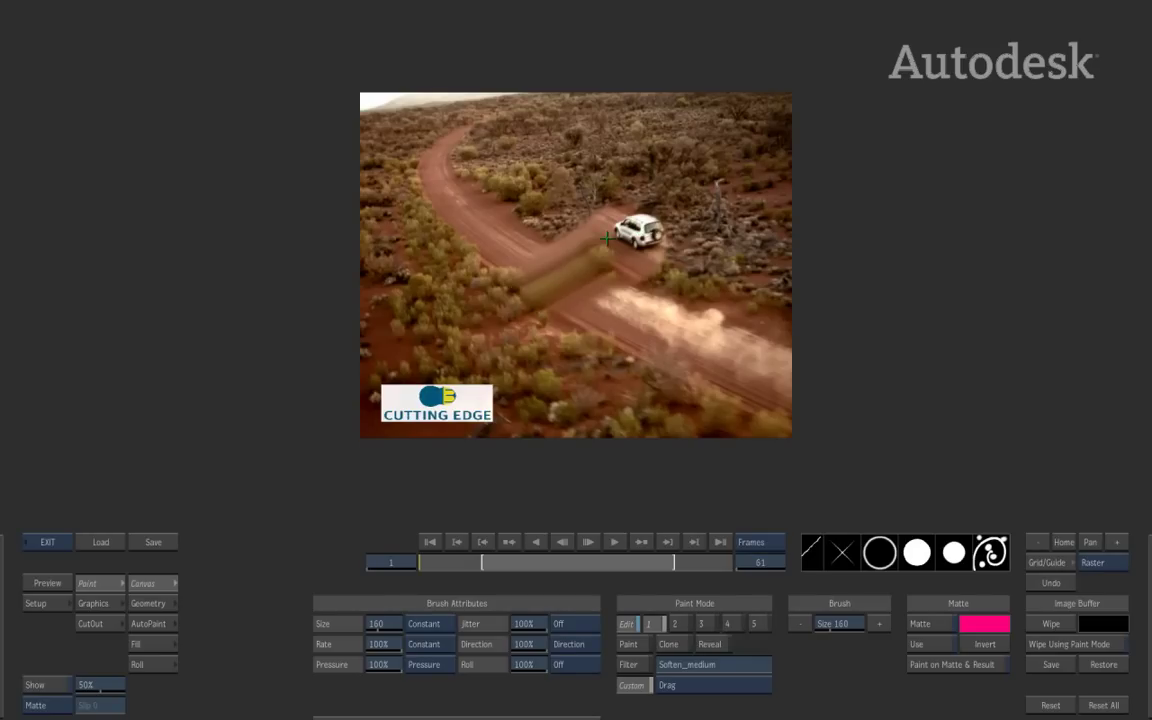
left_click(1049, 581)
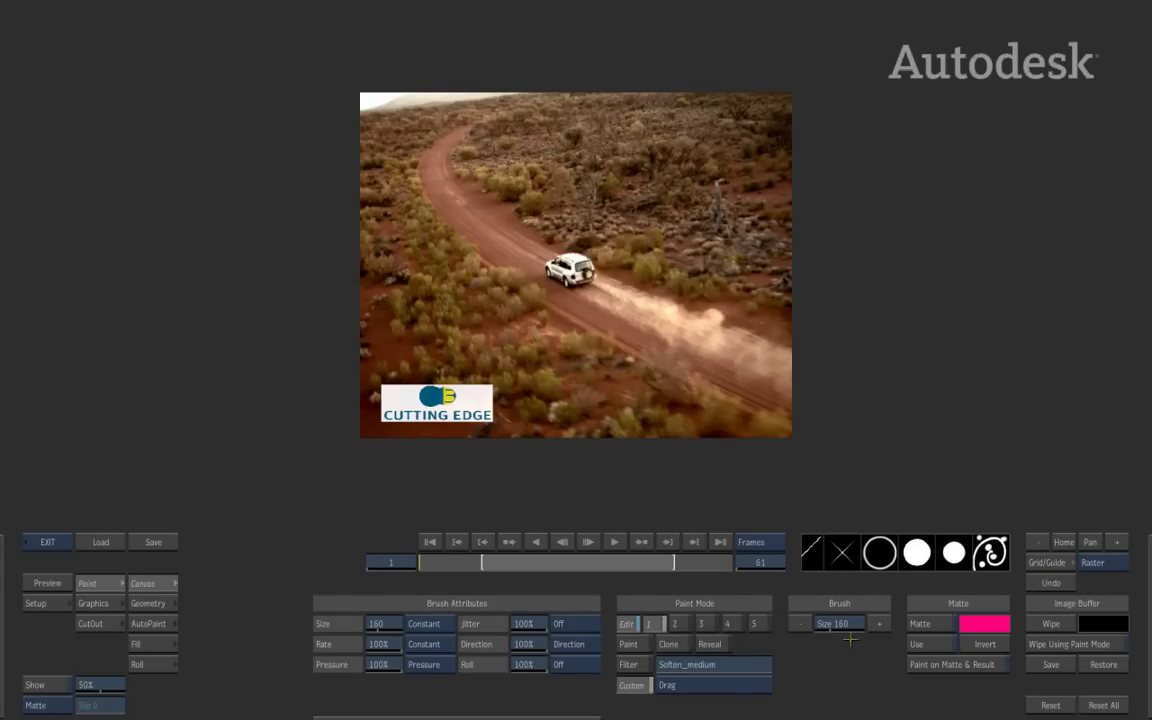
Step: Try the custom Warp mode at size 160 by bending the car and surrounding road, and undo it
left_click(714, 685)
left_click(707, 599)
mouse_move(570, 270)
left_mouse_down()
mouse_move(535, 240)
mouse_move(606, 281)
left_mouse_up()
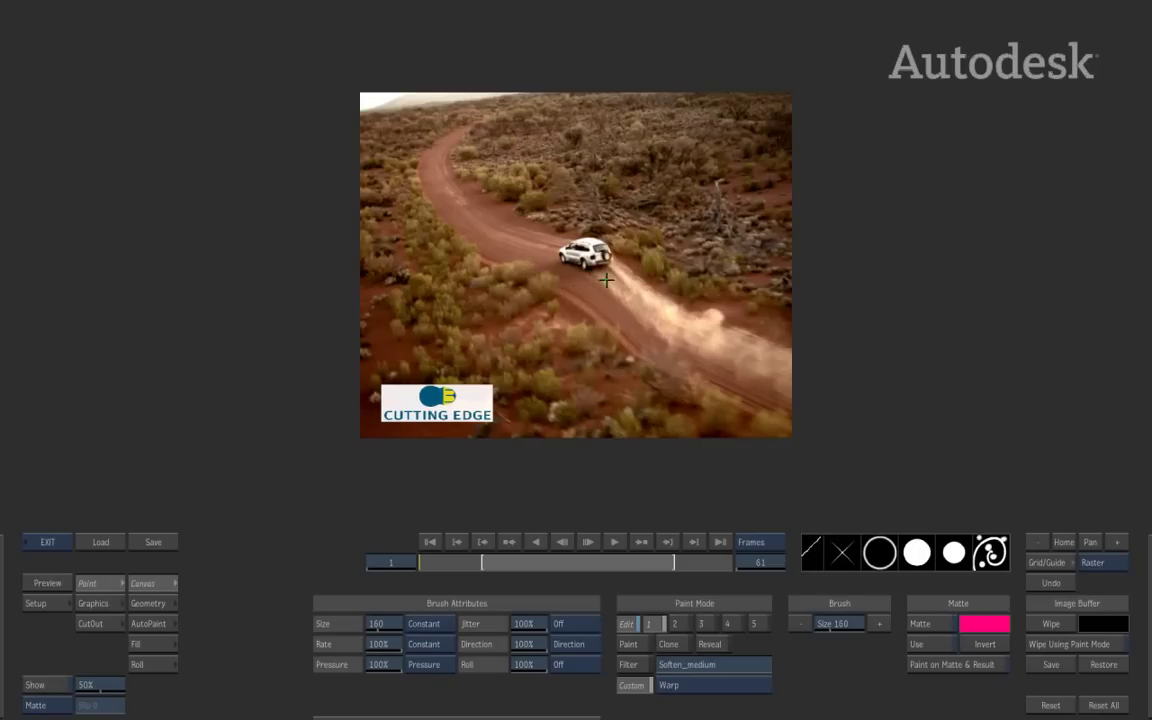
left_click(1052, 583)
Step: Try the custom Impressionist mode at size 160 with a sweeping stroke around the car and undo it
left_click(740, 686)
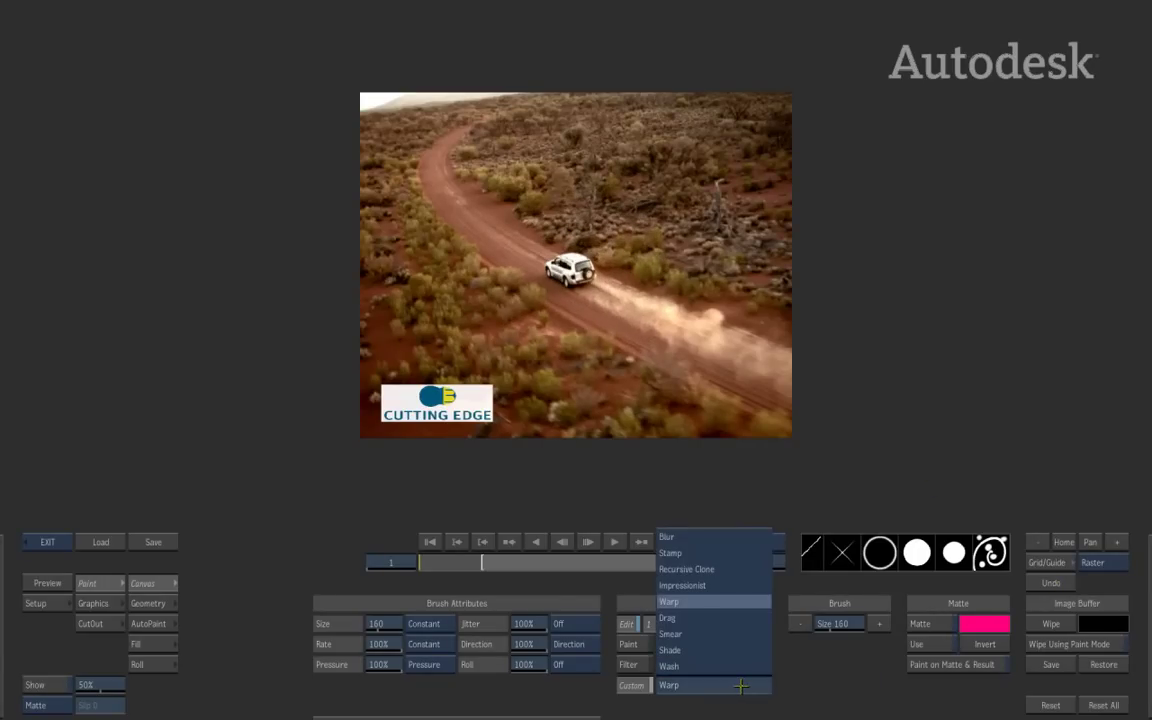
left_click(750, 584)
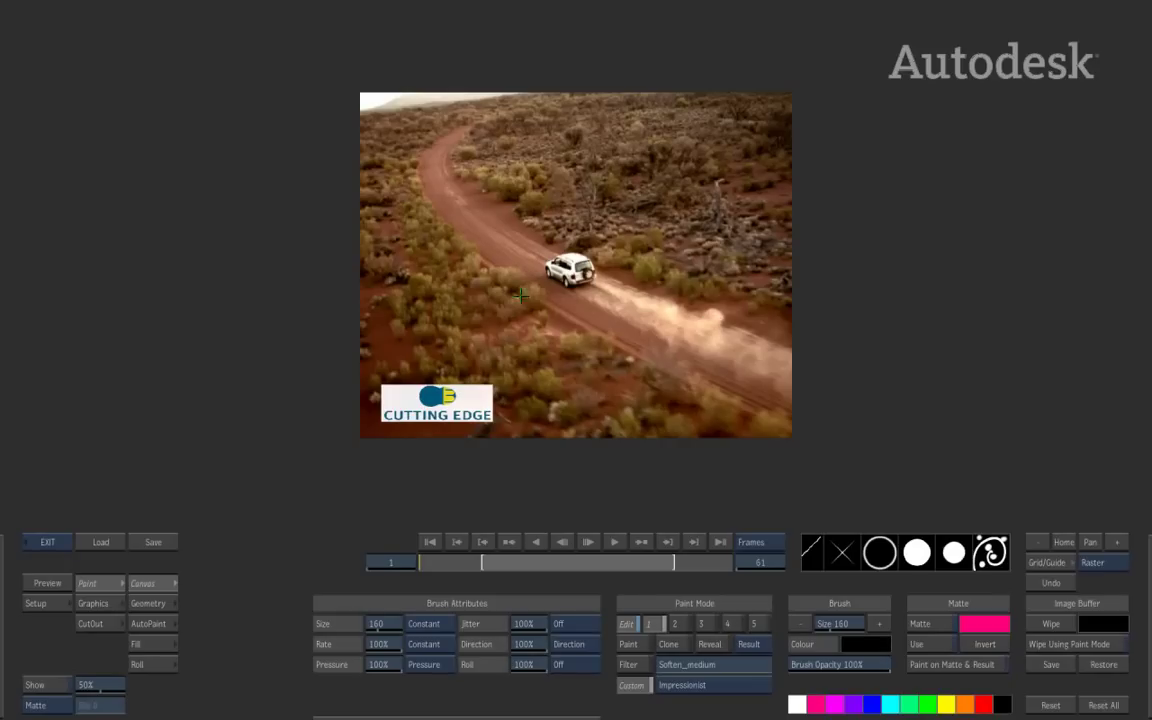
mouse_move(562, 266)
left_mouse_down()
mouse_move(625, 230)
mouse_move(510, 160)
mouse_move(440, 255)
mouse_move(590, 300)
mouse_move(610, 150)
mouse_move(385, 205)
mouse_move(401, 171)
left_mouse_up()
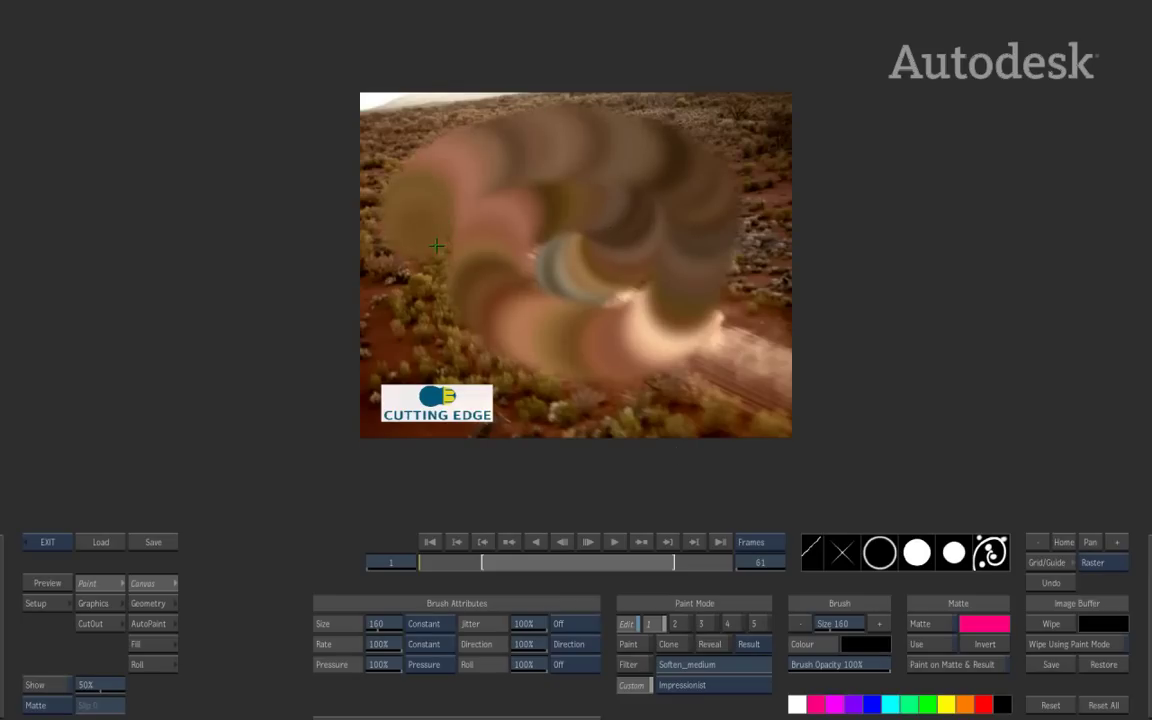
left_click(1054, 583)
Step: Try the custom Recursive Clone mode by repeating the car up the hillside above it, and undo the stroke
left_click(693, 687)
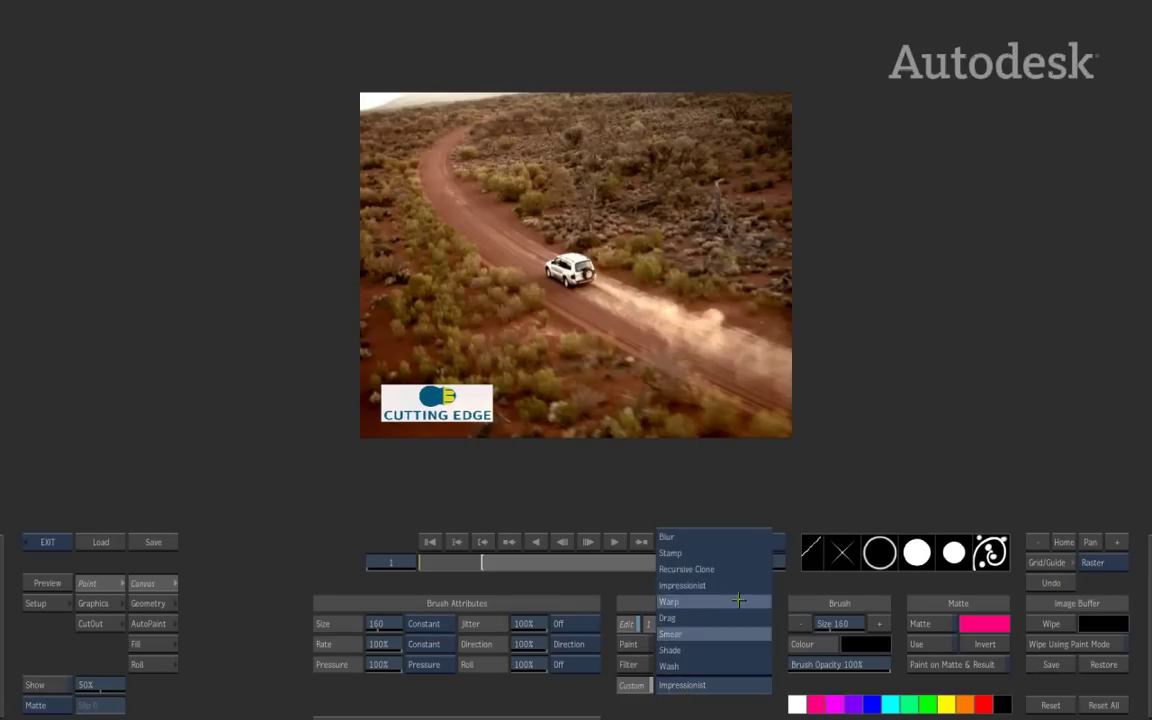
left_click(688, 569)
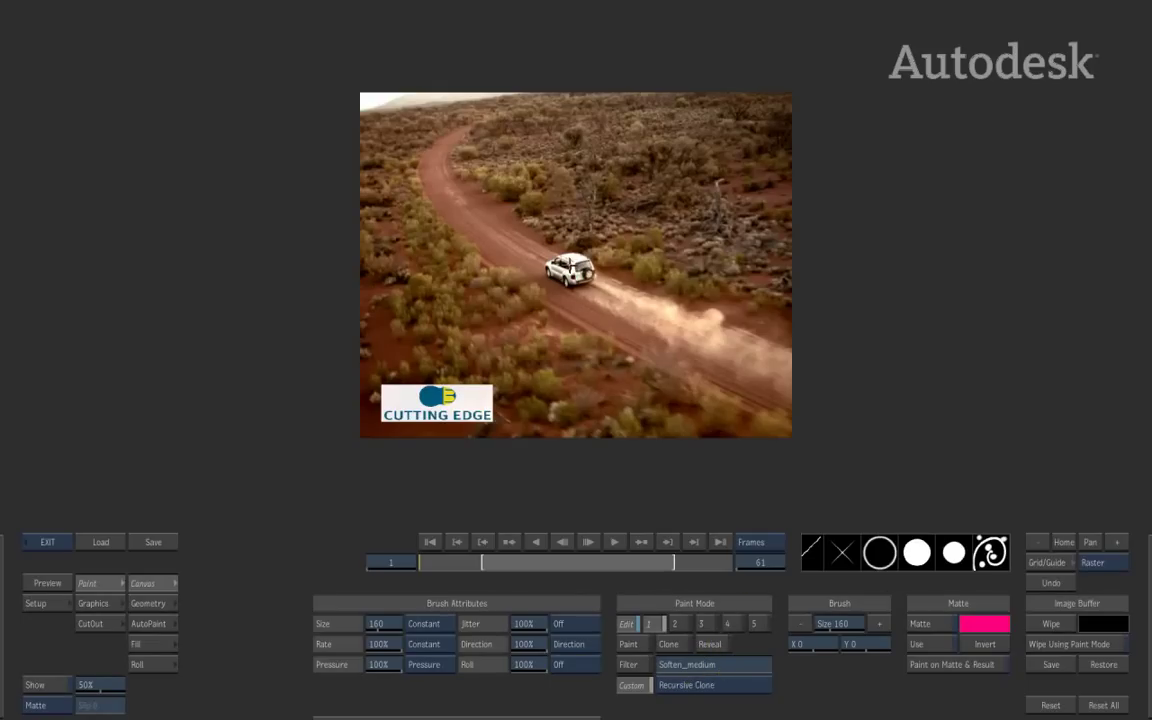
left_click_drag(569, 271, 579, 279)
mouse_move(522, 249)
left_mouse_down()
mouse_move(540, 230)
mouse_move(532, 189)
mouse_move(545, 135)
mouse_move(572, 100)
left_mouse_up()
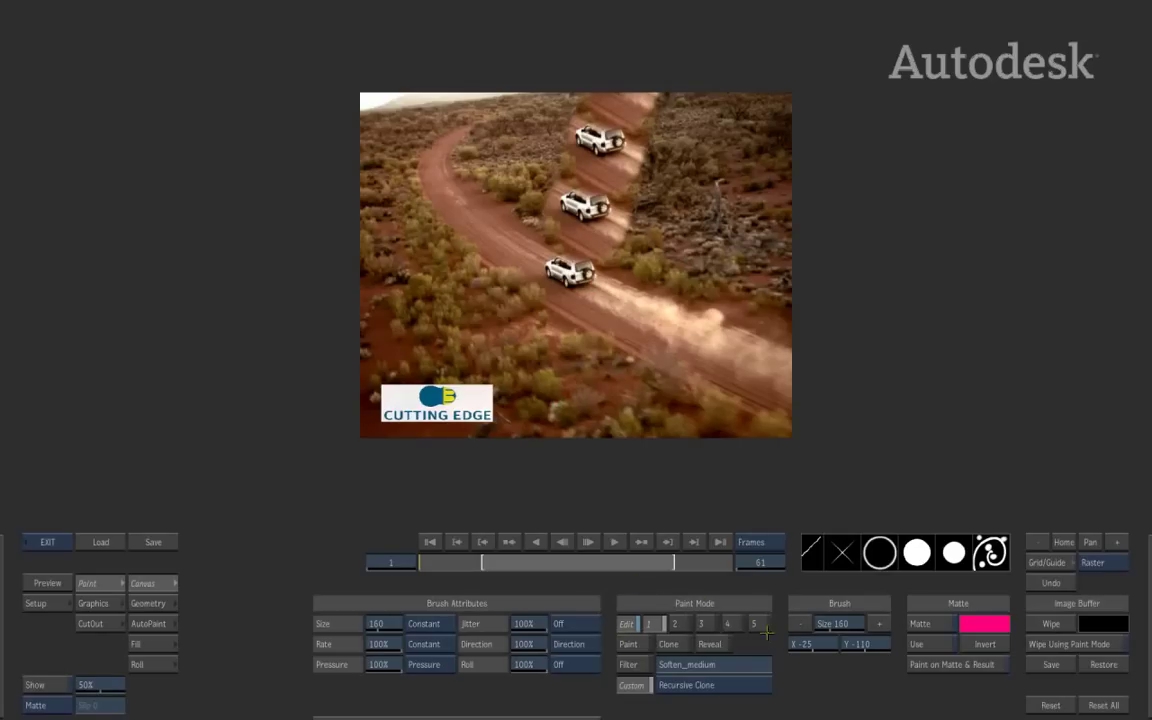
key("ctrl+z")
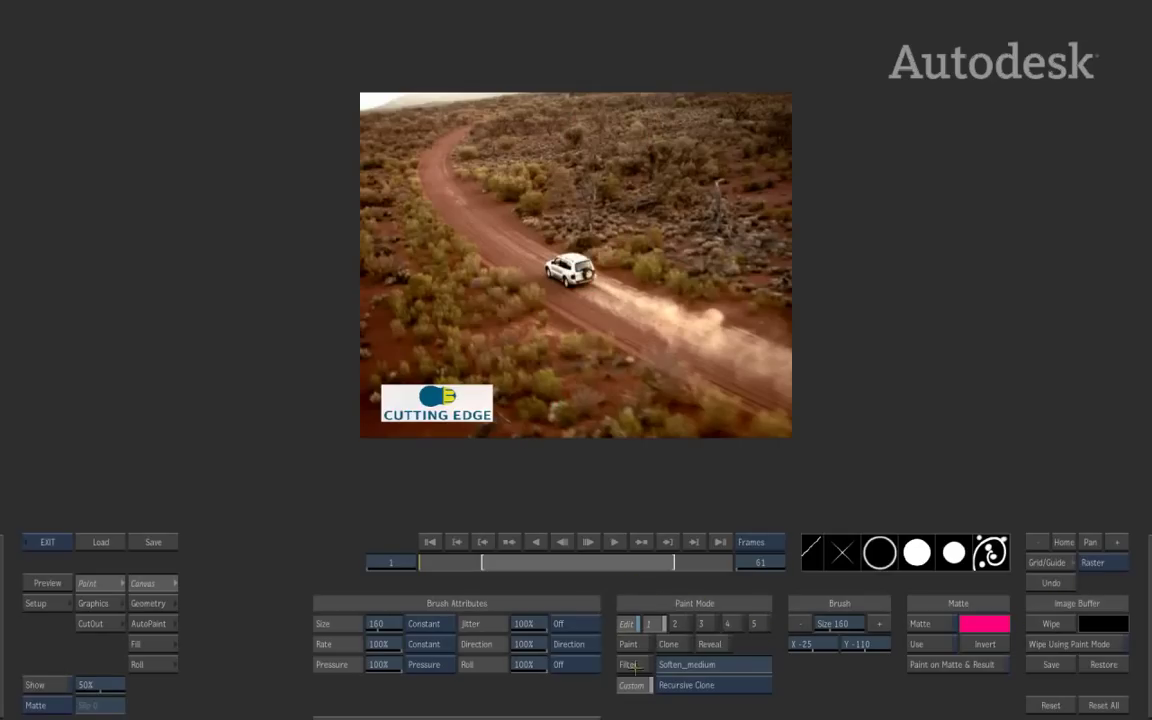
Step: Set the custom mode to Stamp, capture the car as the stamp image, and display the black canvas
left_click(693, 685)
left_click(705, 581)
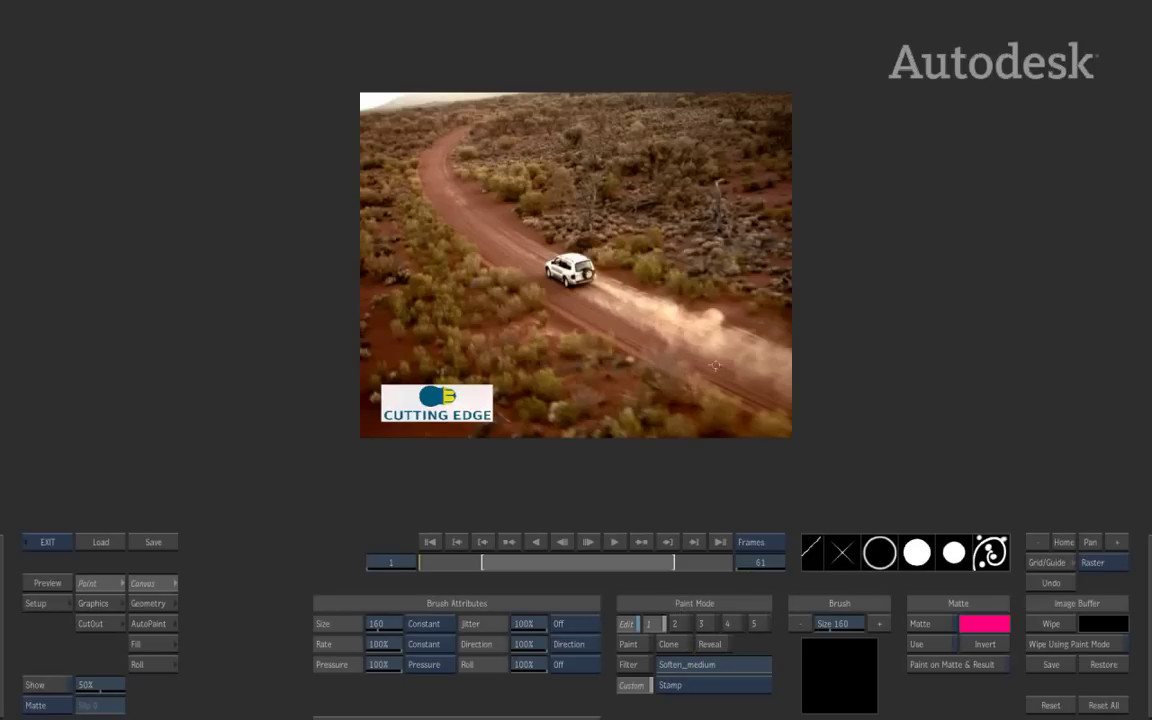
left_click(582, 271)
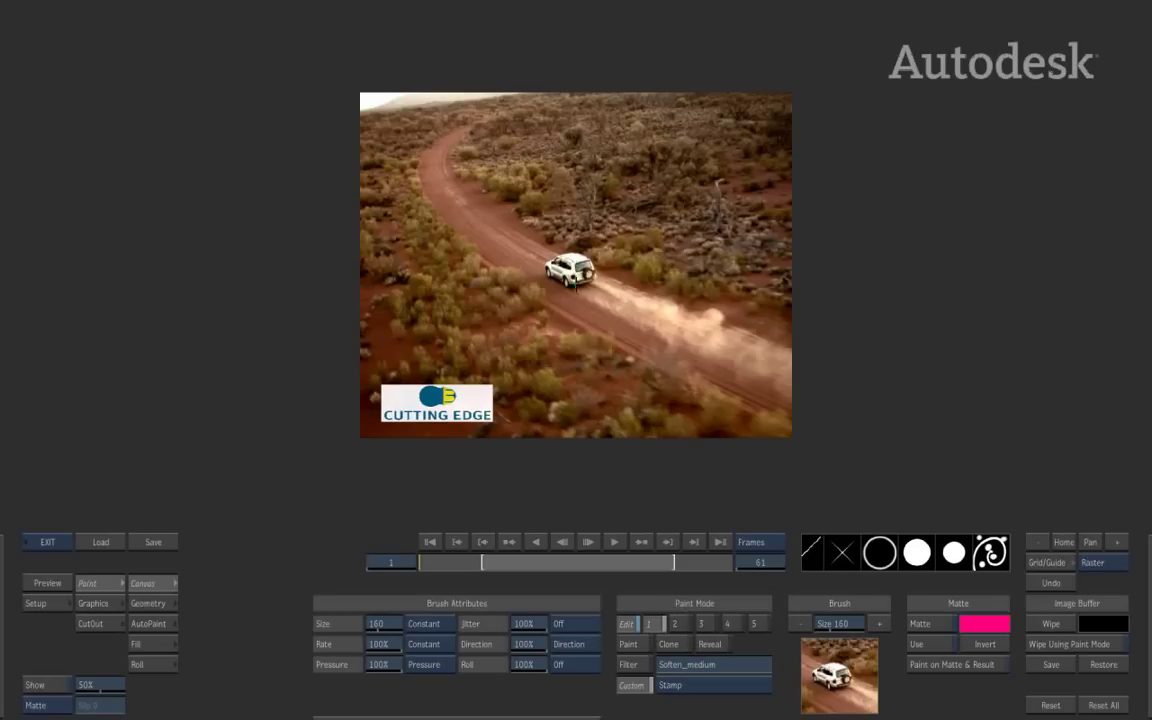
key("F3")
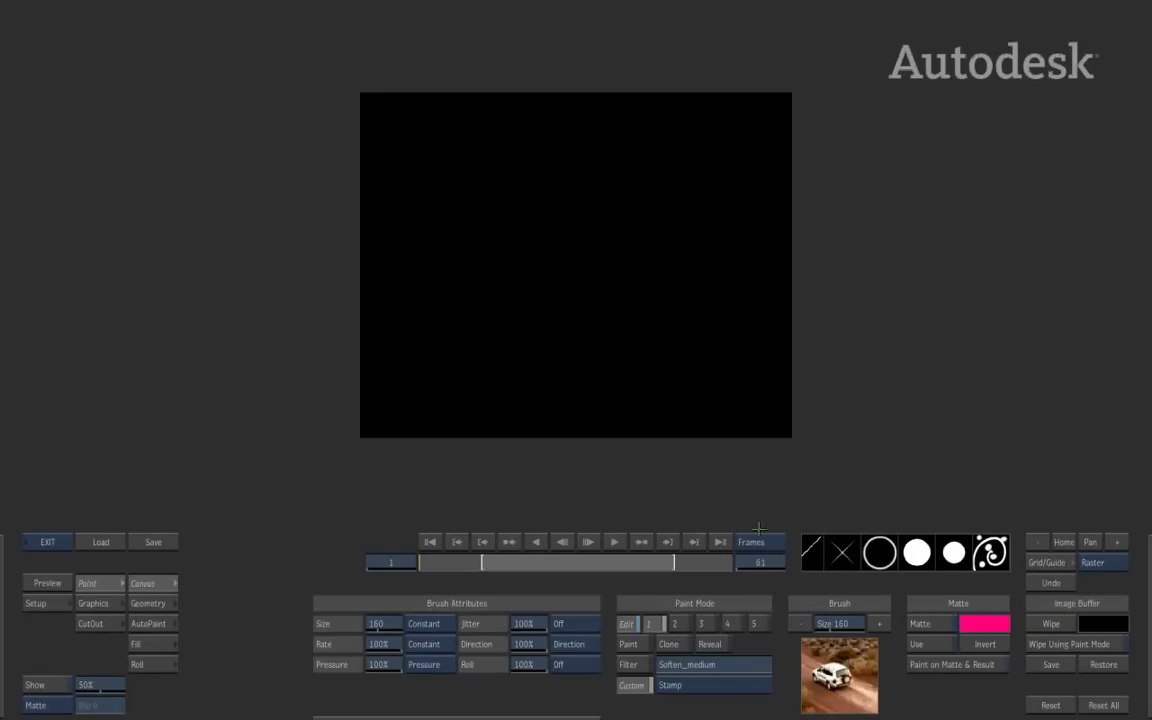
Step: Stamp ten copies of the car across the black canvas at size 160
left_click(456, 195)
left_click(589, 251)
left_click(482, 360)
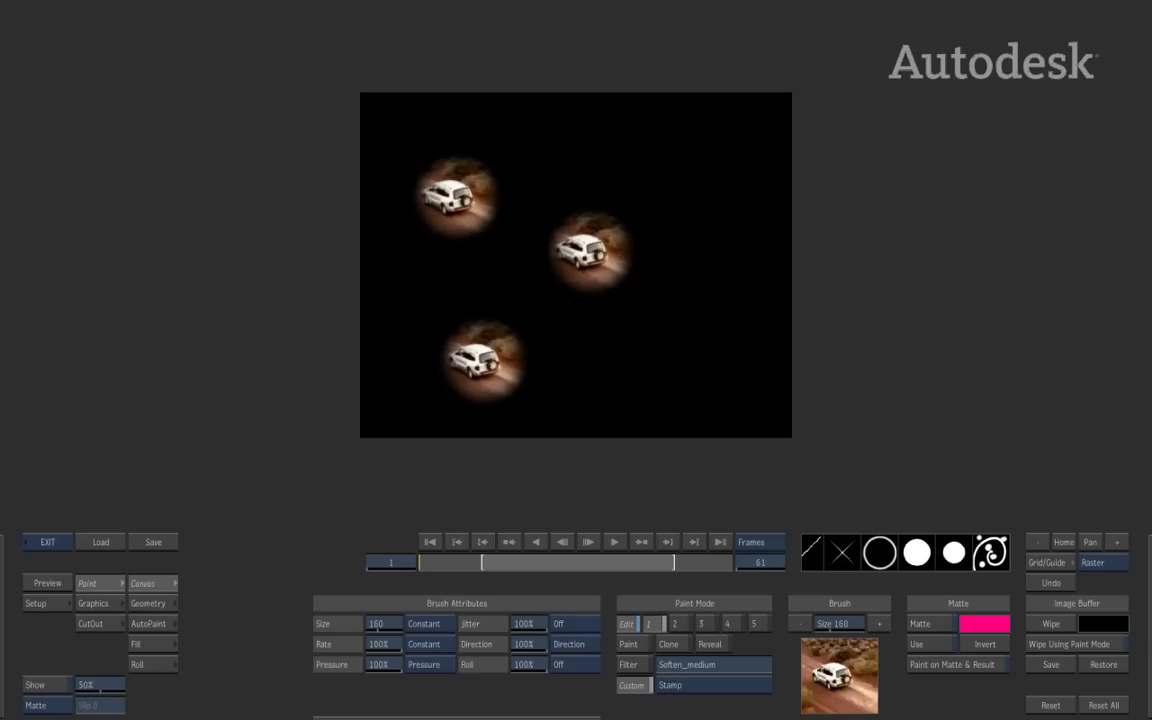
left_click(706, 189)
left_click(661, 374)
left_click(586, 114)
left_click(442, 271)
left_click(735, 278)
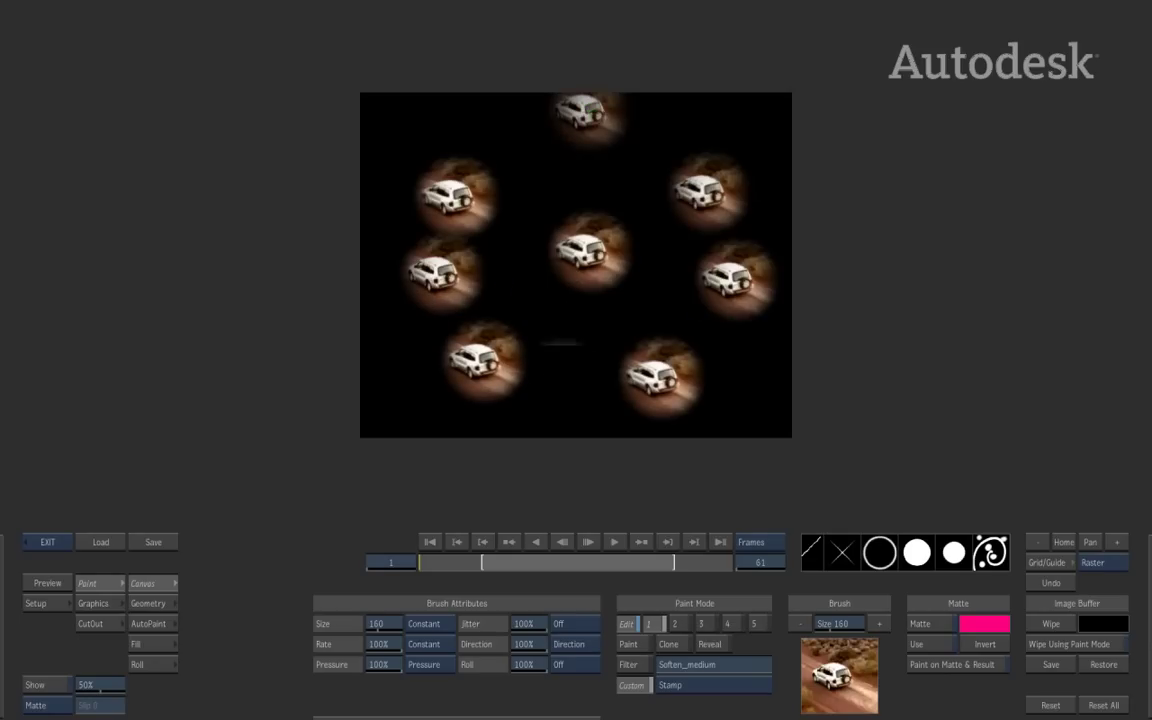
left_click(558, 377)
left_click(625, 183)
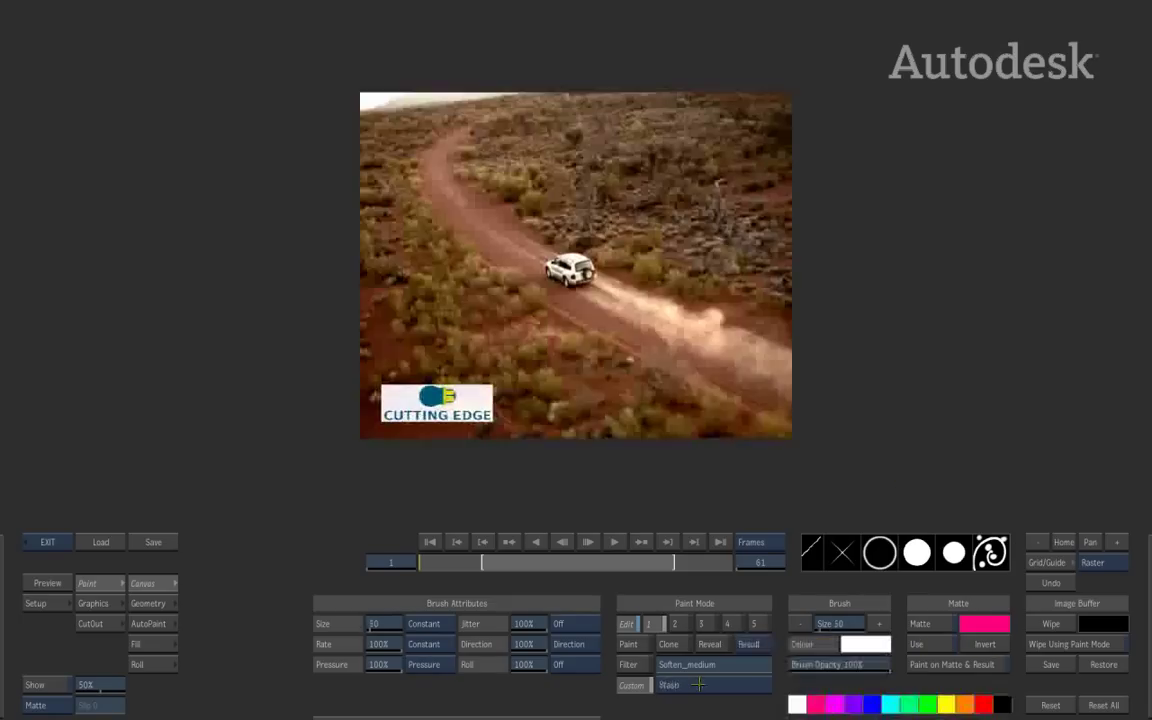
Step: Try the custom Blur mode with Gaussian type and Heavy strength over the car and hillside at size 169, and reset everything
left_click(714, 664)
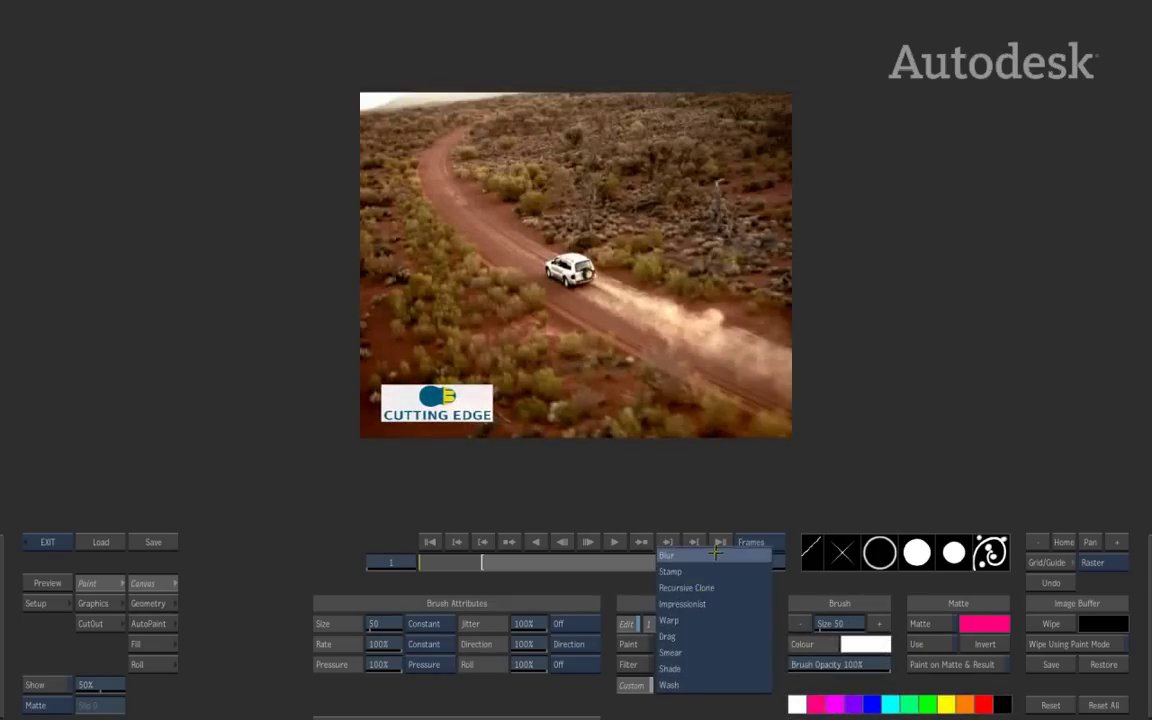
left_click(714, 554)
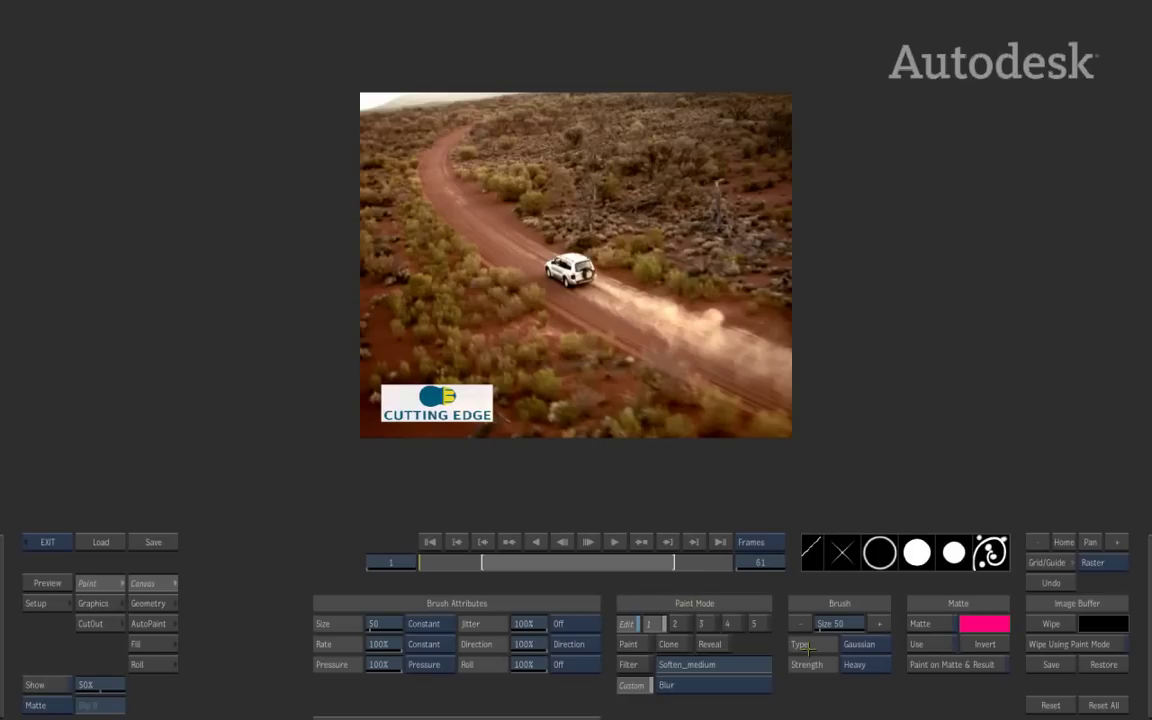
left_click(872, 666)
mouse_move(499, 200)
left_mouse_down()
mouse_move(573, 274)
mouse_move(566, 262)
mouse_move(592, 215)
left_mouse_up()
mouse_move(566, 262)
left_mouse_down()
mouse_move(505, 300)
mouse_move(620, 205)
mouse_move(600, 145)
mouse_move(640, 140)
left_mouse_up()
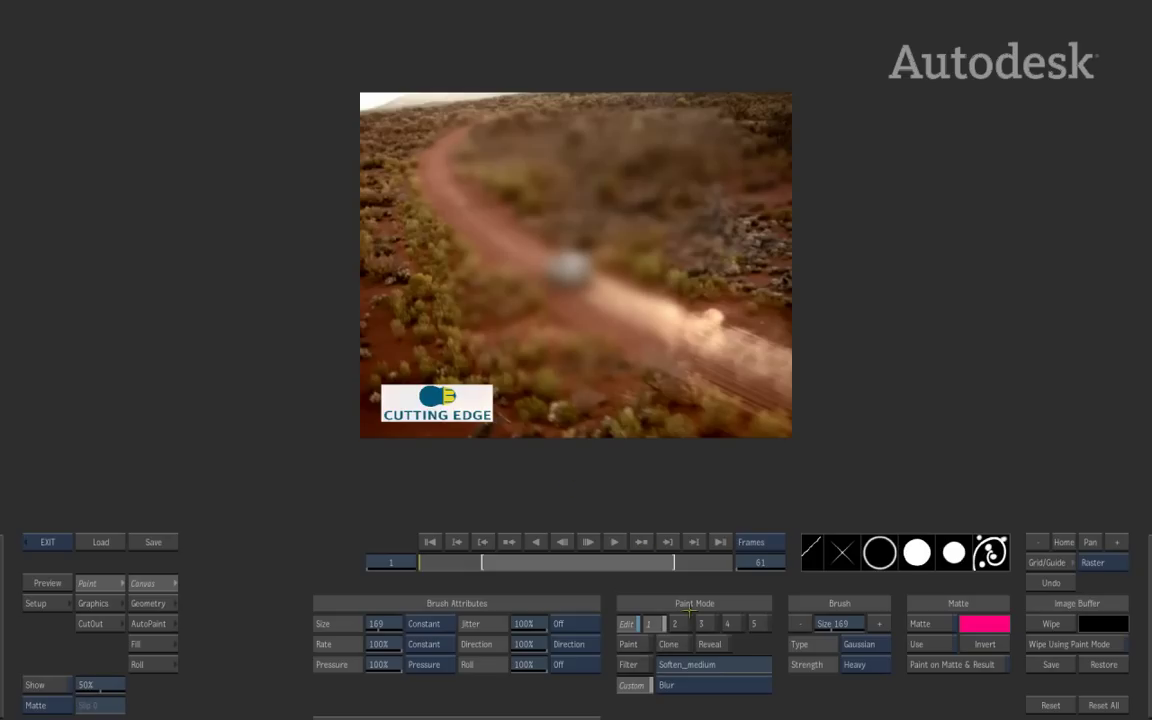
left_click(1118, 709)
left_click(1118, 709)
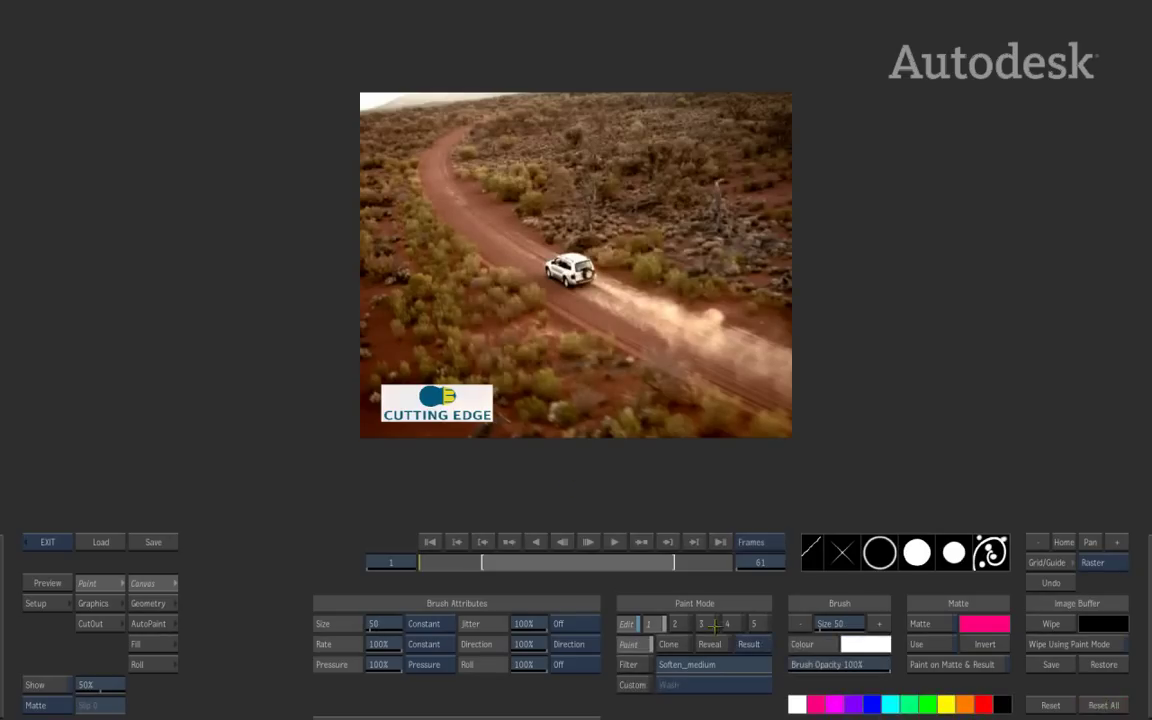
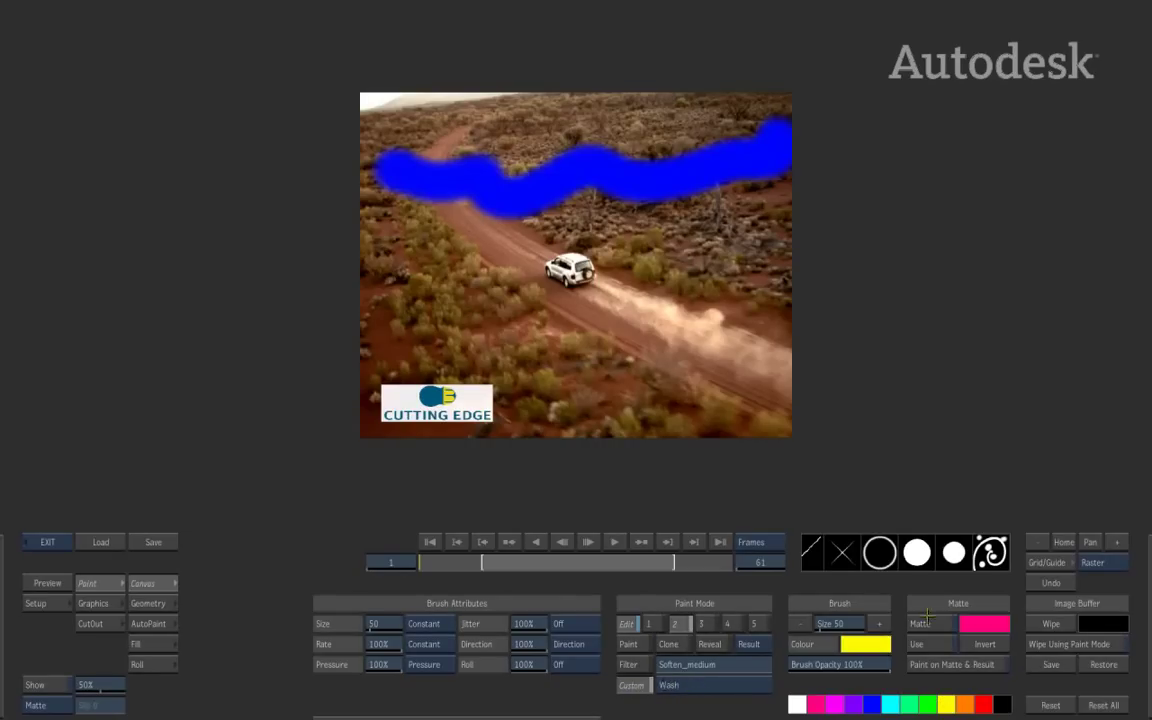
Step: Use the X-shaped brush with paint mode preset 2, a yellow Wash at size 164, to paint across the bushes and dust trail
left_click(841, 552)
left_click(686, 620)
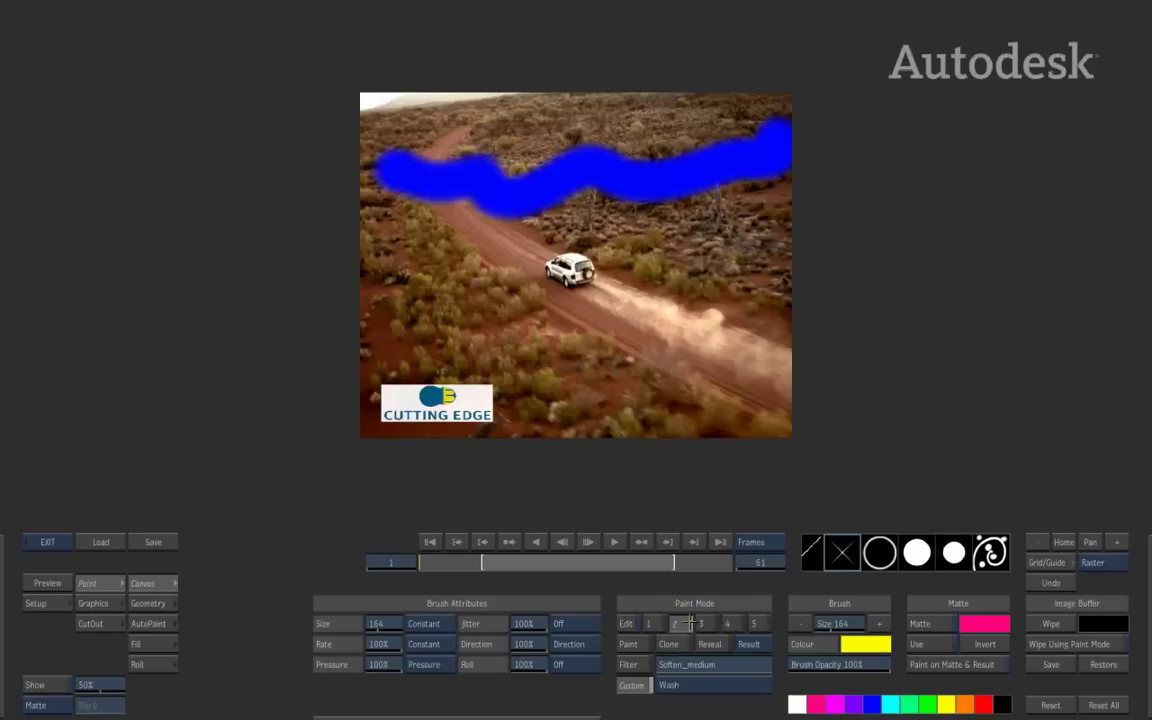
mouse_move(411, 315)
left_mouse_down()
mouse_move(456, 305)
mouse_move(722, 325)
left_mouse_up()
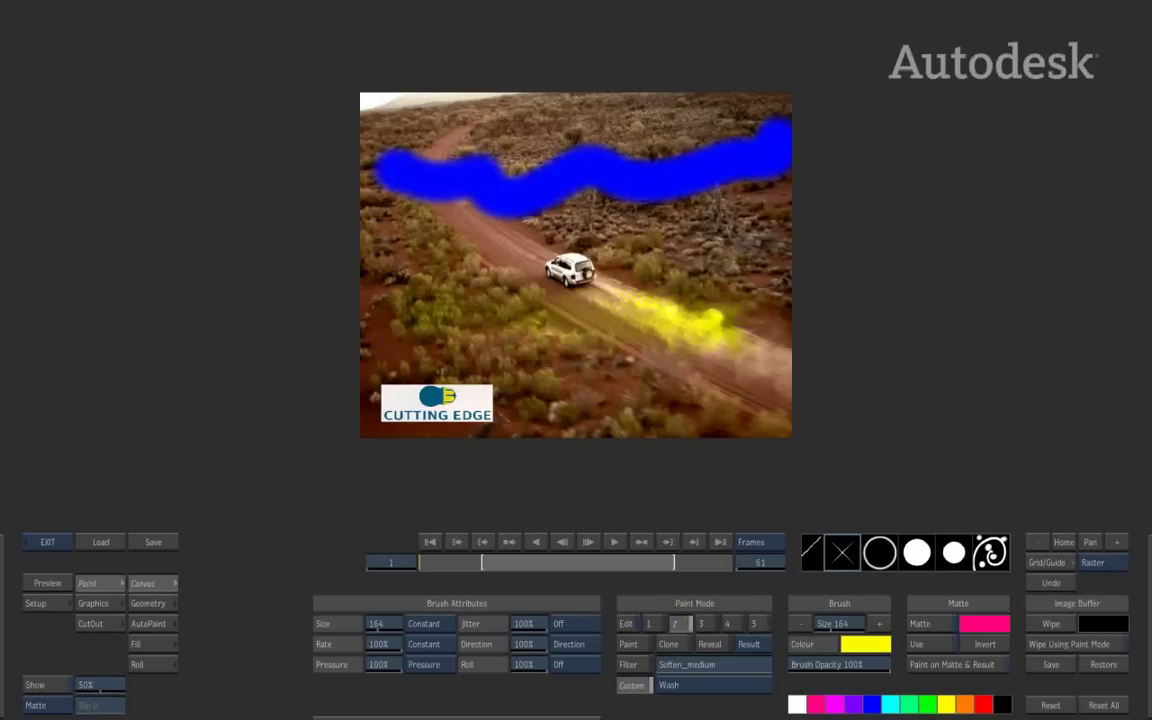
Step: Alternate between paint mode presets 1 and 2, and reset all paint settings and the image
left_click(653, 623)
left_click(676, 623)
left_click(653, 623)
left_click(676, 623)
left_click(652, 623)
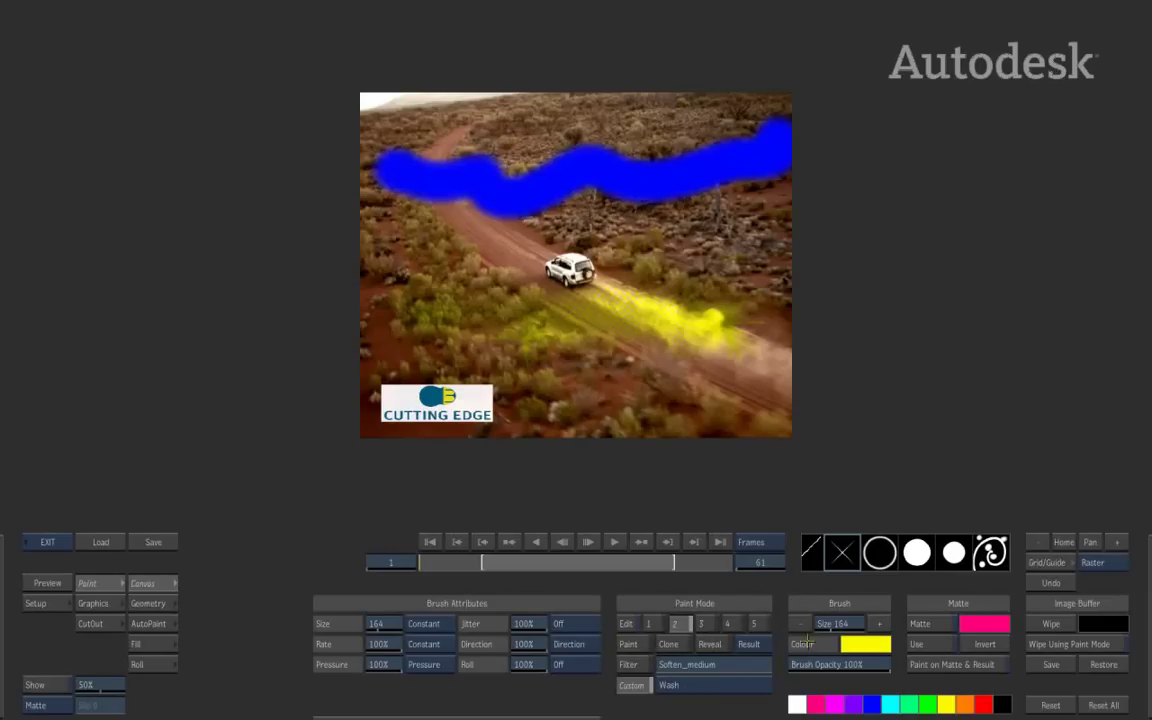
left_click(1110, 704)
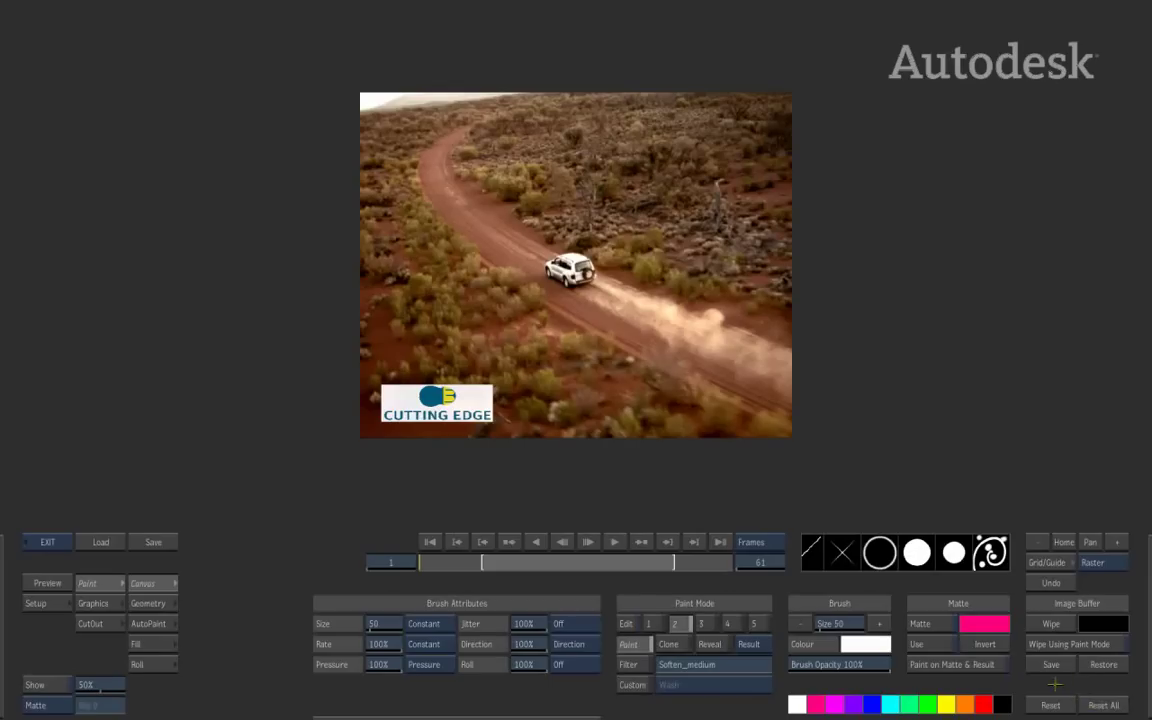
left_click(1112, 709)
left_click(1108, 706)
Step: Examine the colour pots, the mixing palette, and the brush editor for the X-shaped brush
mouse_move(448, 714)
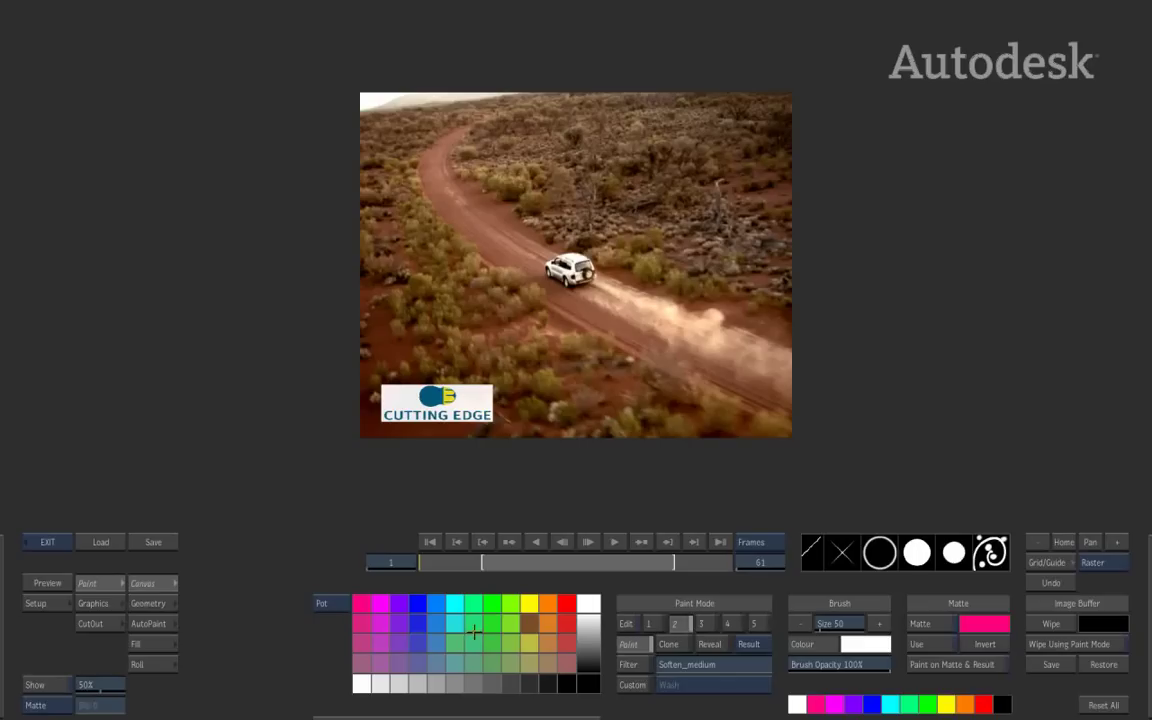
left_click(324, 603)
left_click(334, 605)
left_click(846, 551)
left_click(846, 551)
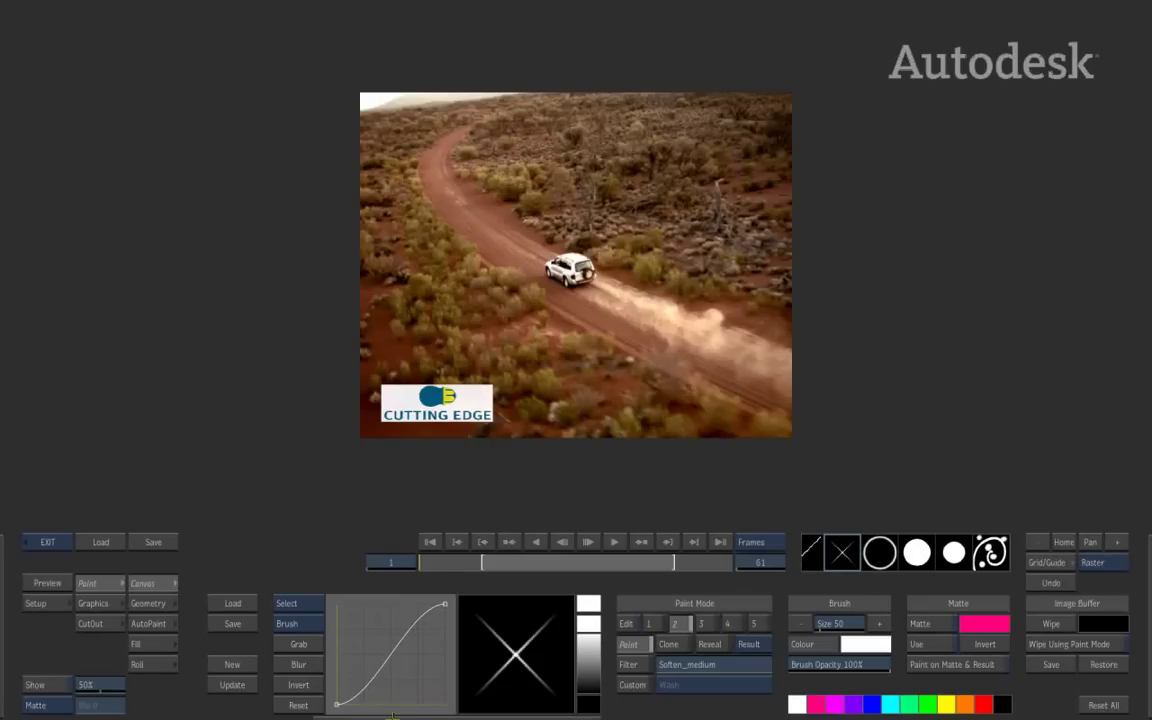
mouse_move(441, 717)
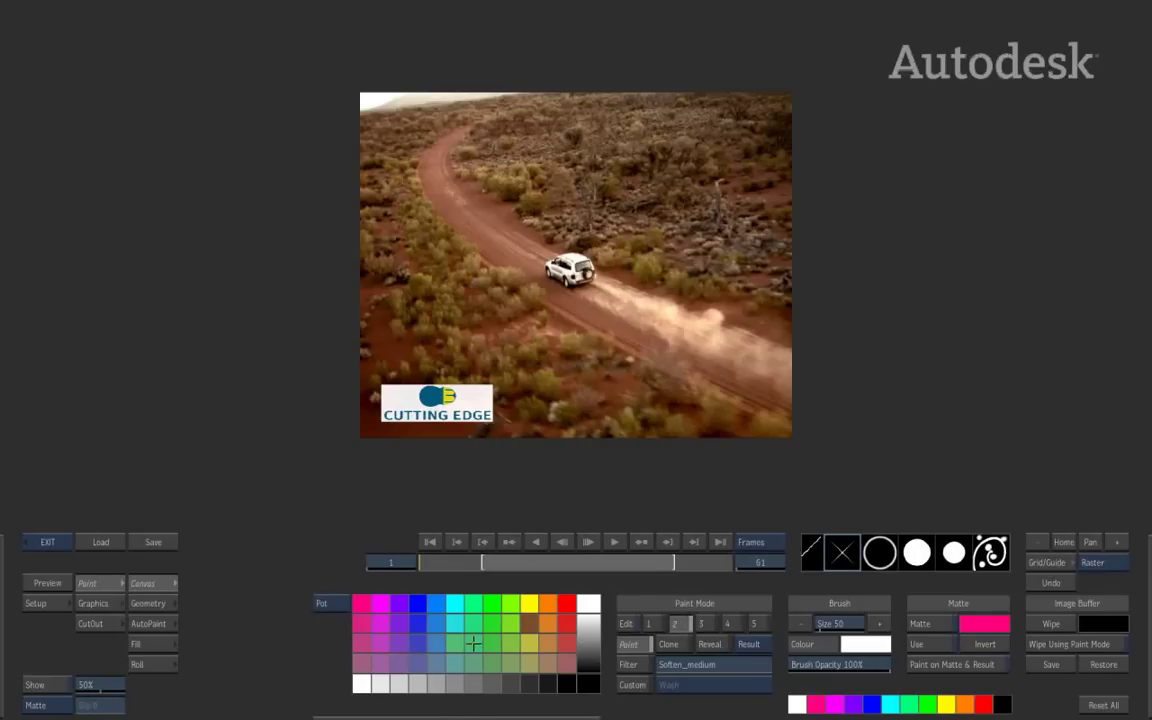
left_click(330, 603)
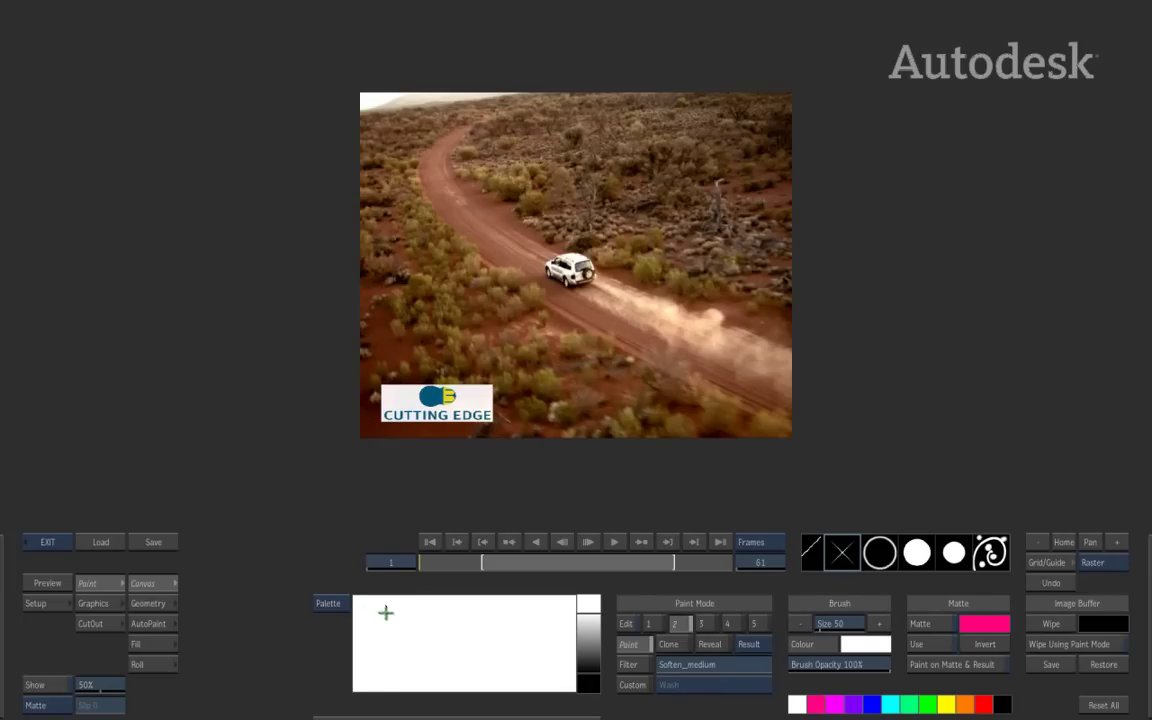
left_click(340, 603)
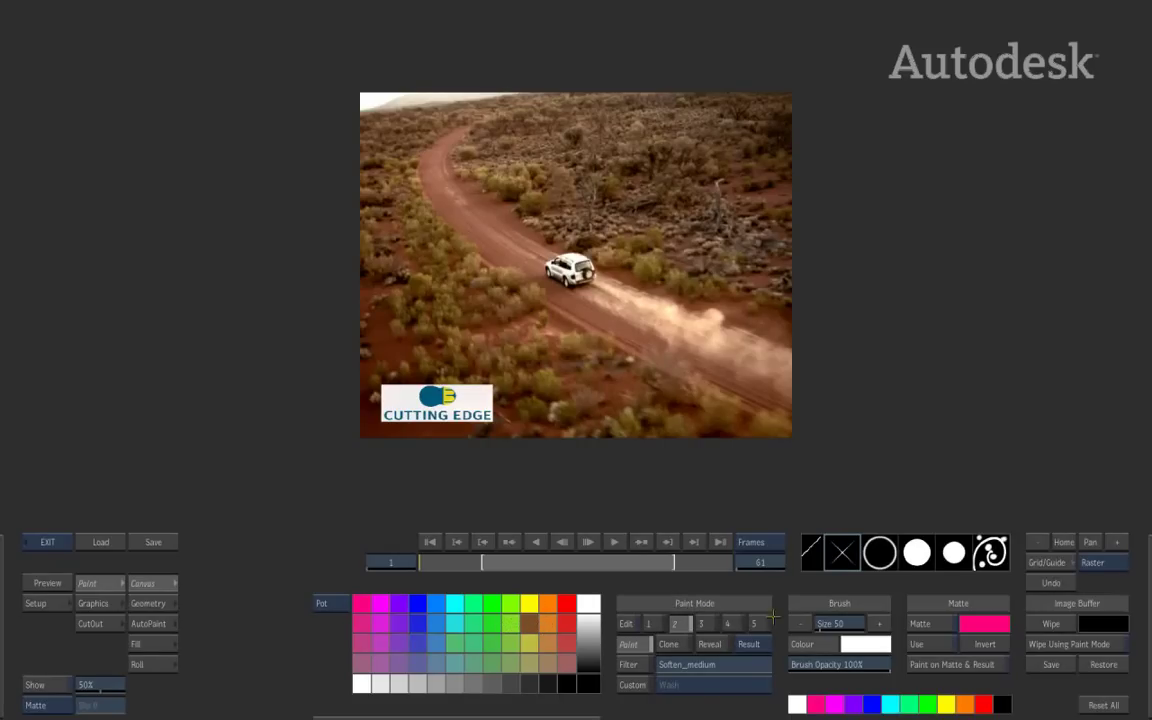
Step: Choose a brown brush colour with HLS values 20, 56, 172 and store it in the third-row pot of the yellow column
left_click(865, 646)
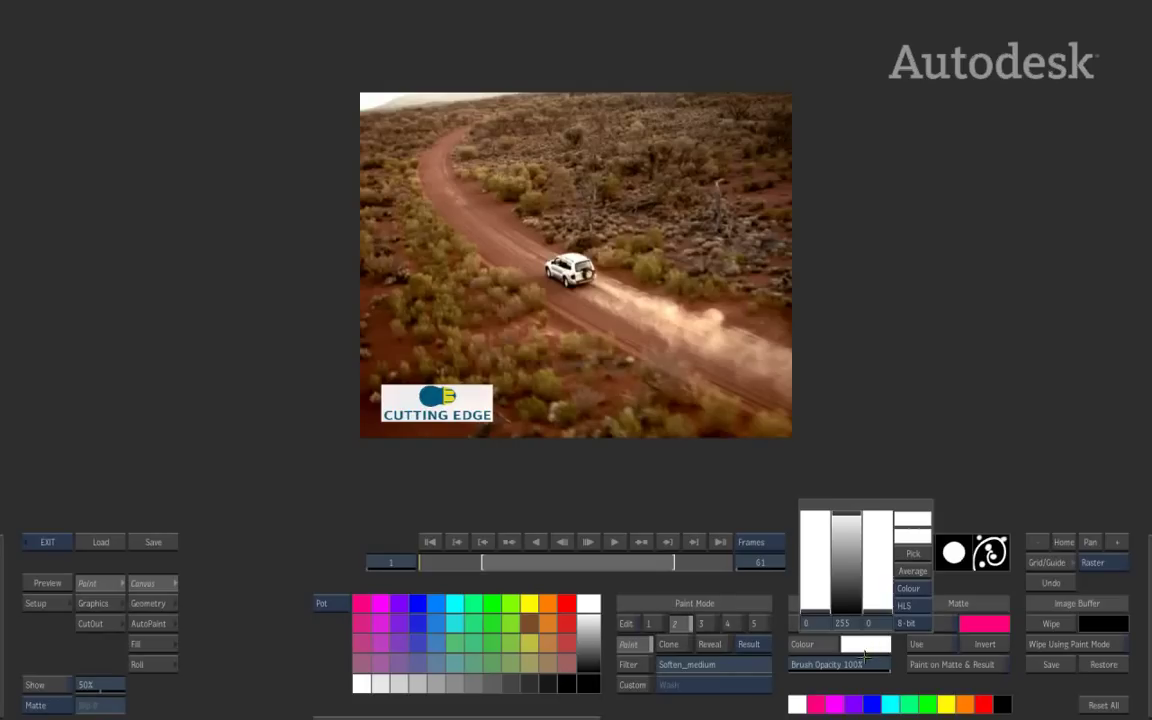
left_click(541, 380)
left_click(836, 537)
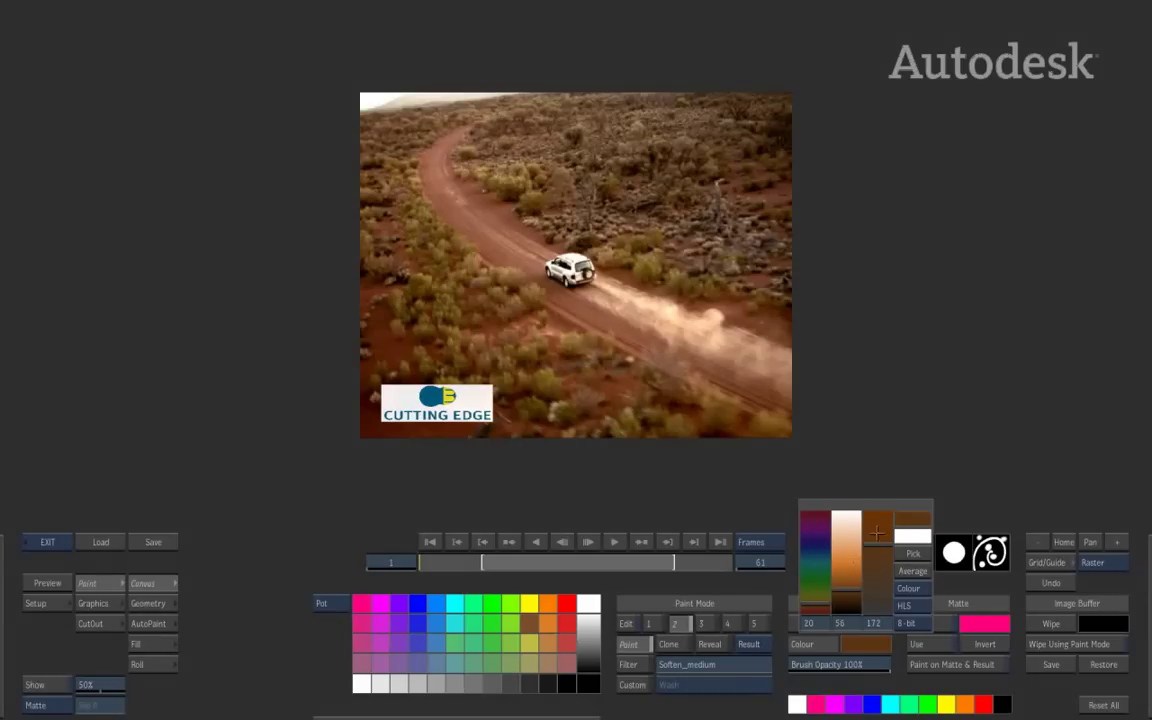
left_click(912, 517)
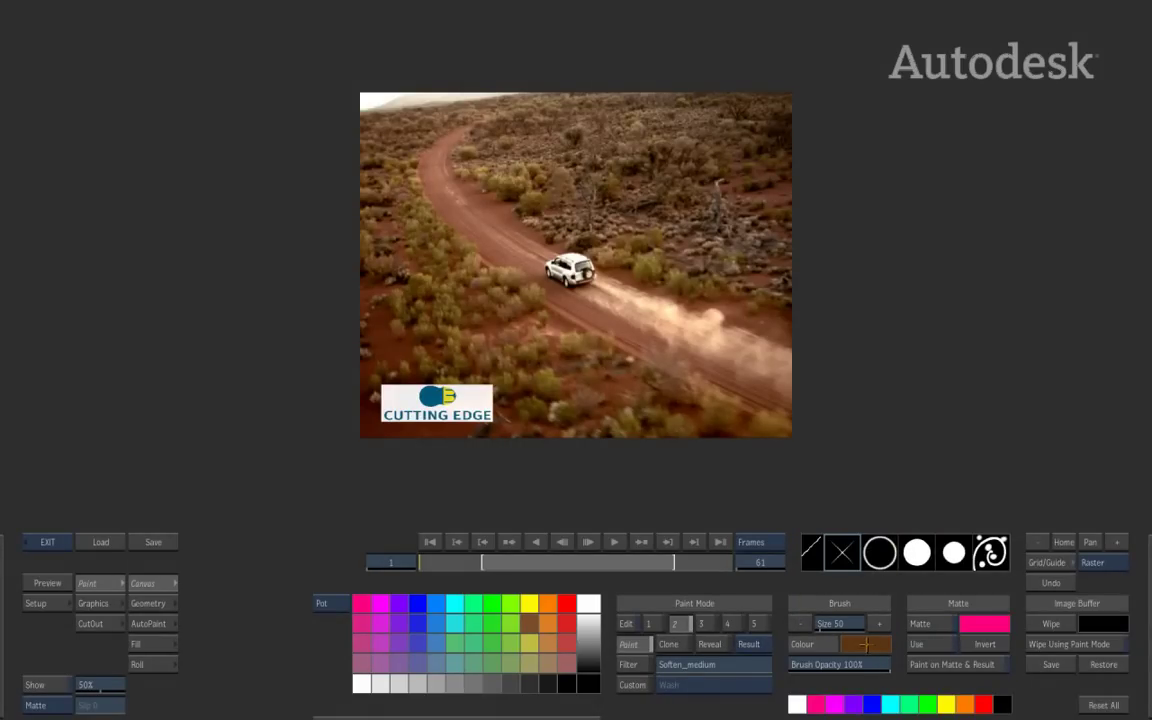
left_click(525, 643)
Step: Open the paint save browser, choose Palette as the setup type, and exit the browser
left_click(152, 542)
left_click(270, 644)
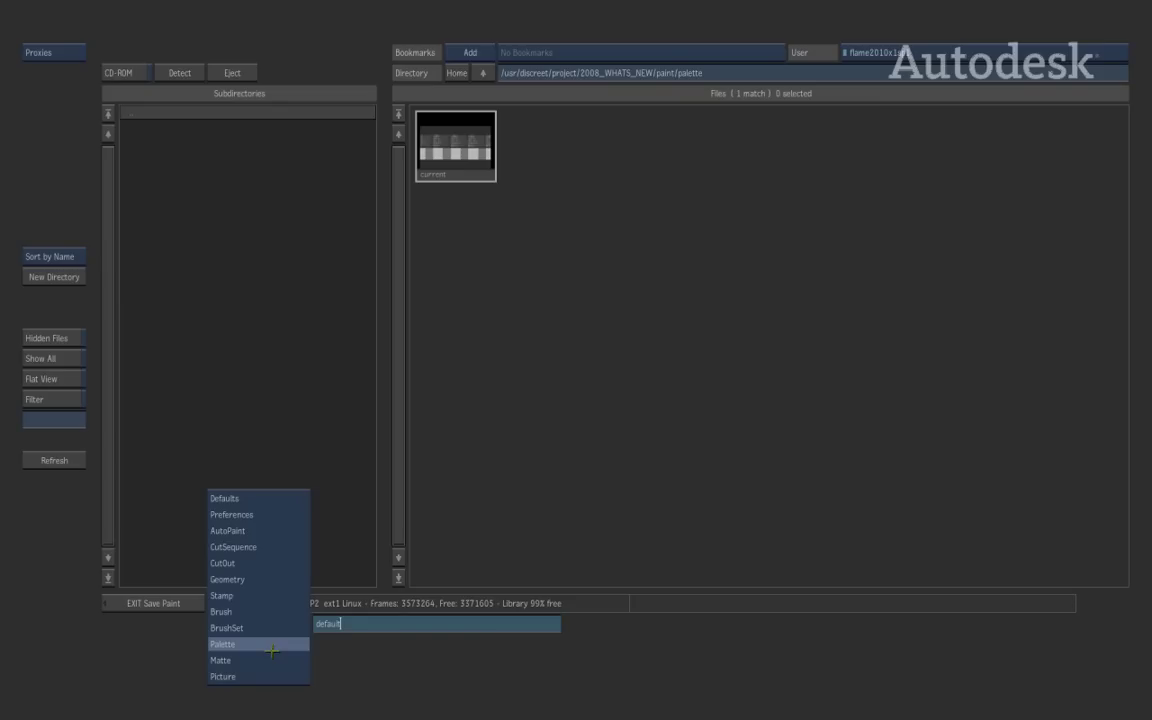
left_click(251, 644)
left_click(158, 603)
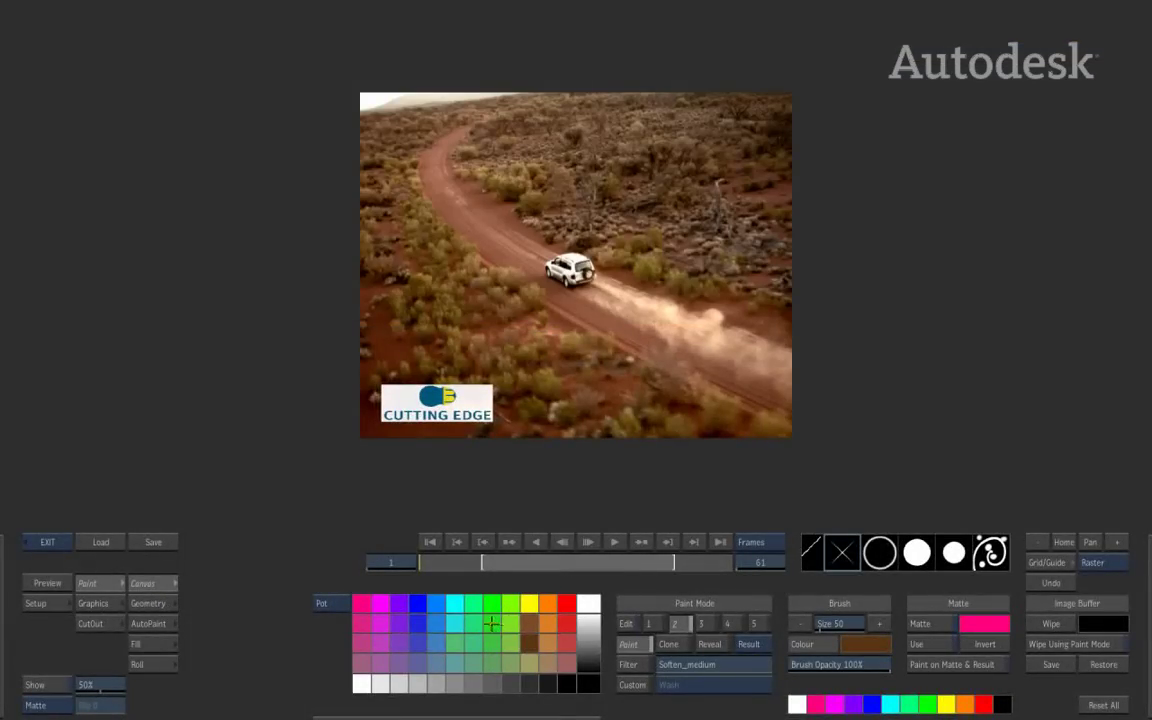
Step: Switch from the colour pots to the mixing palette and select the first soft round brush in the brush set
left_click(319, 603)
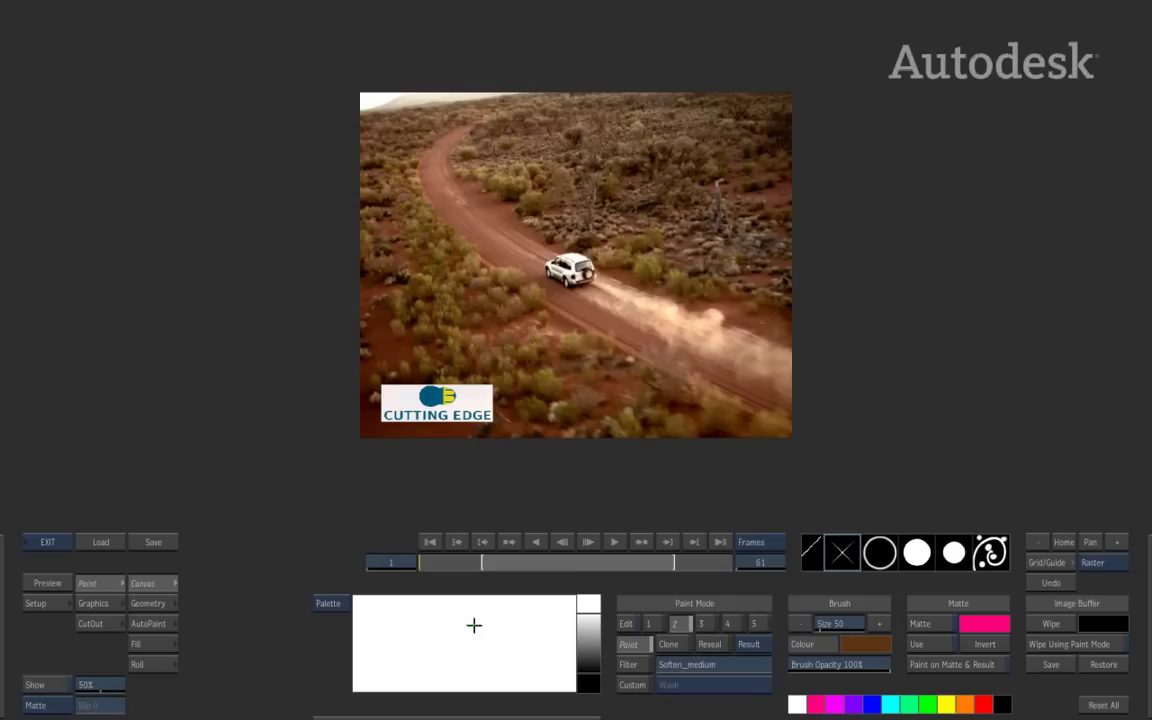
left_click_drag(832, 560, 1003, 595)
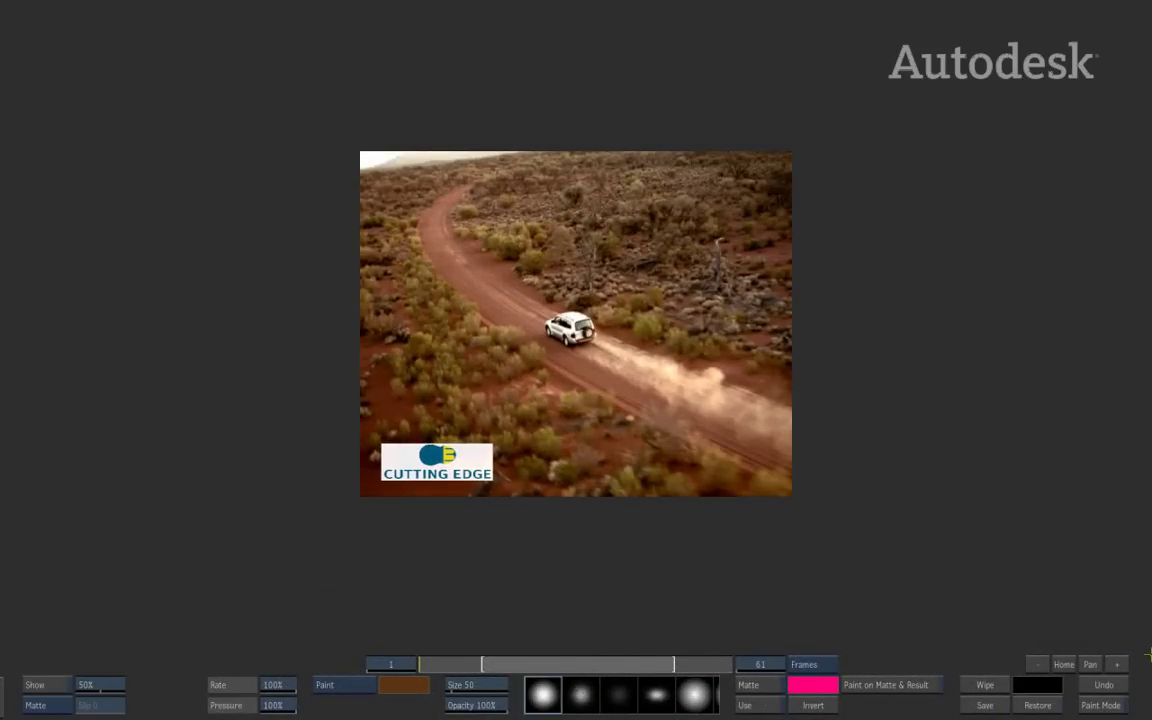
mouse_move(1148, 654)
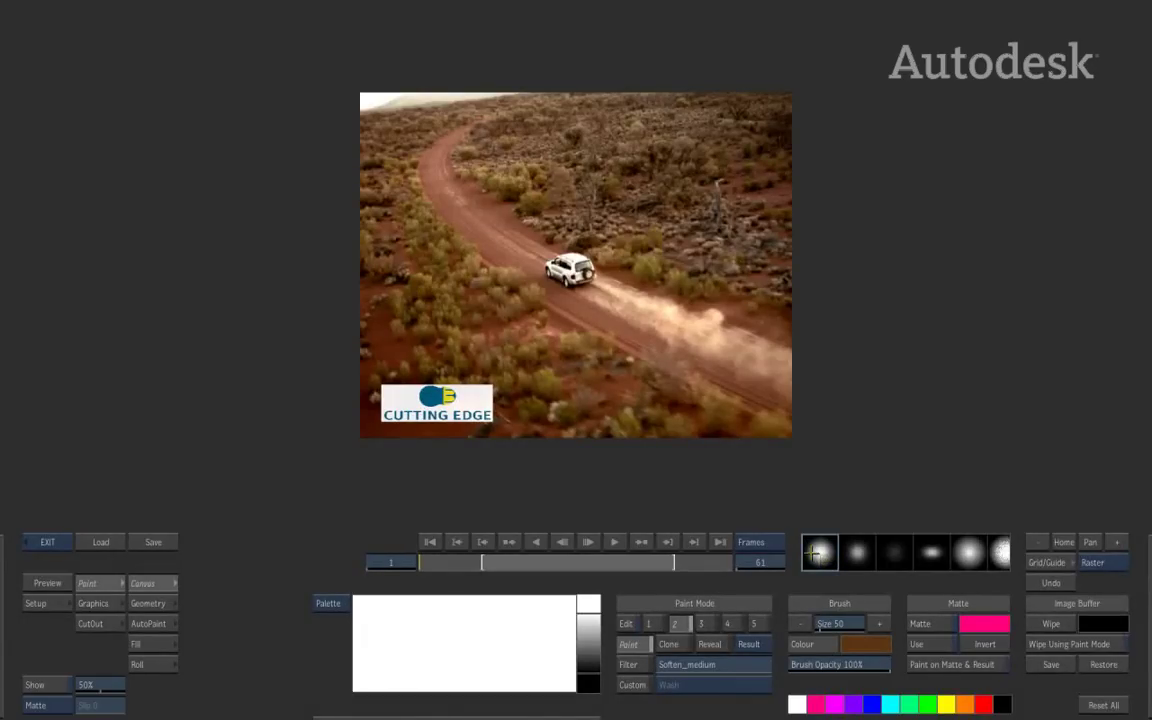
Step: Paint overlapping brown, blue and yellow blobs on the mixing palette with the size 50 soft brush
mouse_move(417, 641)
left_mouse_down()
mouse_move(395, 632)
mouse_move(405, 648)
mouse_move(452, 632)
left_mouse_up()
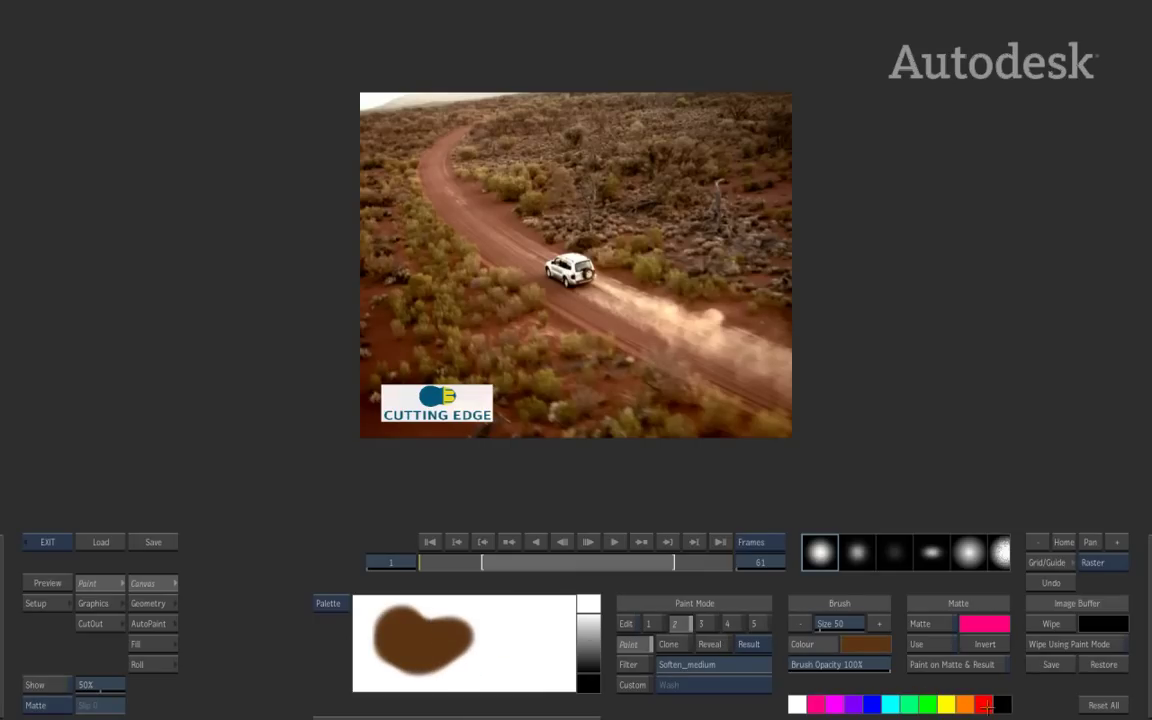
left_click(983, 706)
left_click(872, 705)
mouse_move(496, 638)
left_mouse_down()
mouse_move(472, 632)
mouse_move(462, 646)
mouse_move(482, 656)
left_mouse_up()
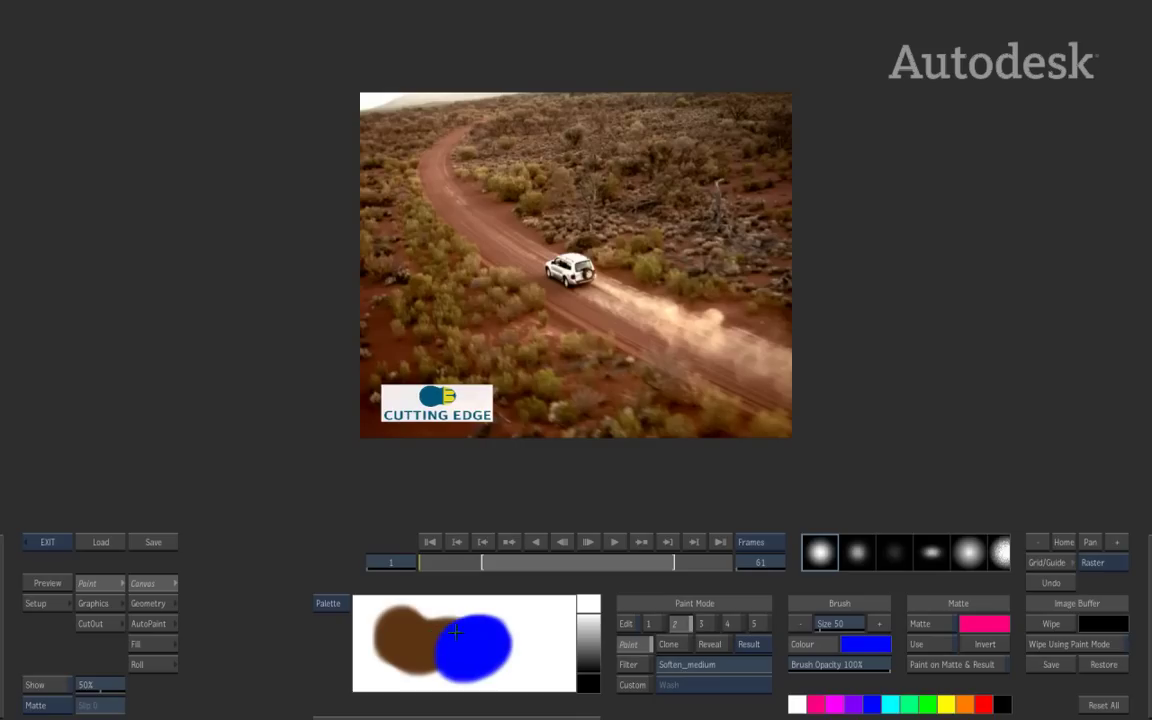
left_click(946, 705)
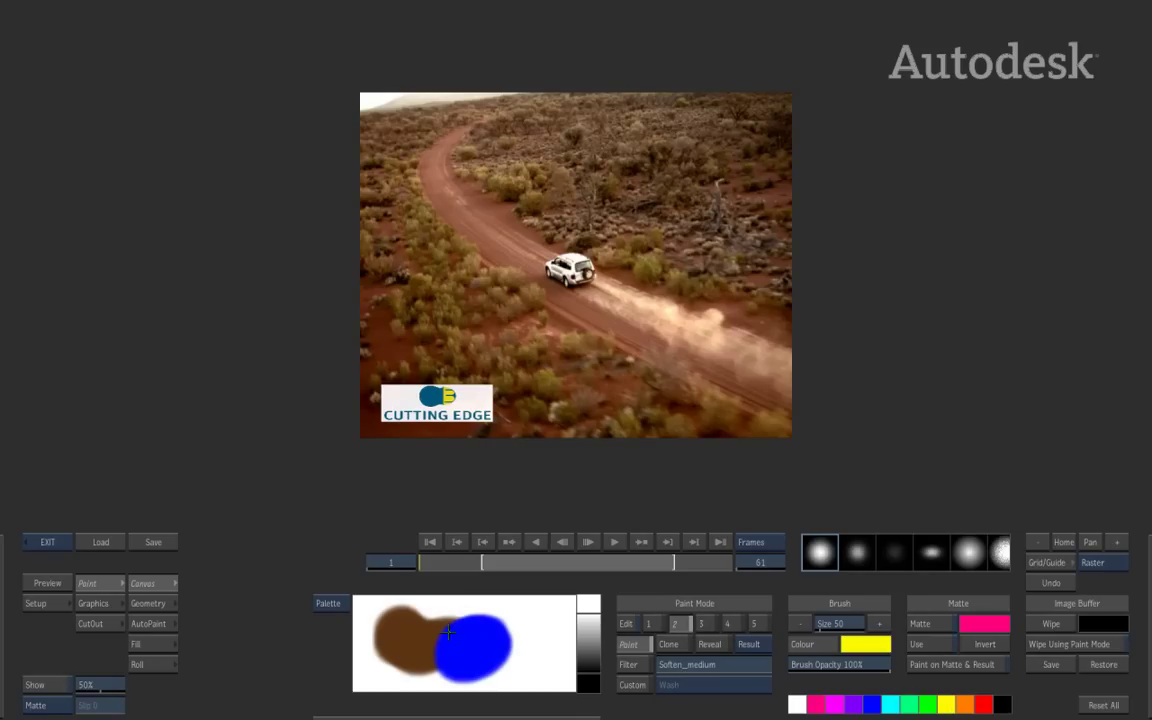
left_click_drag(448, 632, 432, 612)
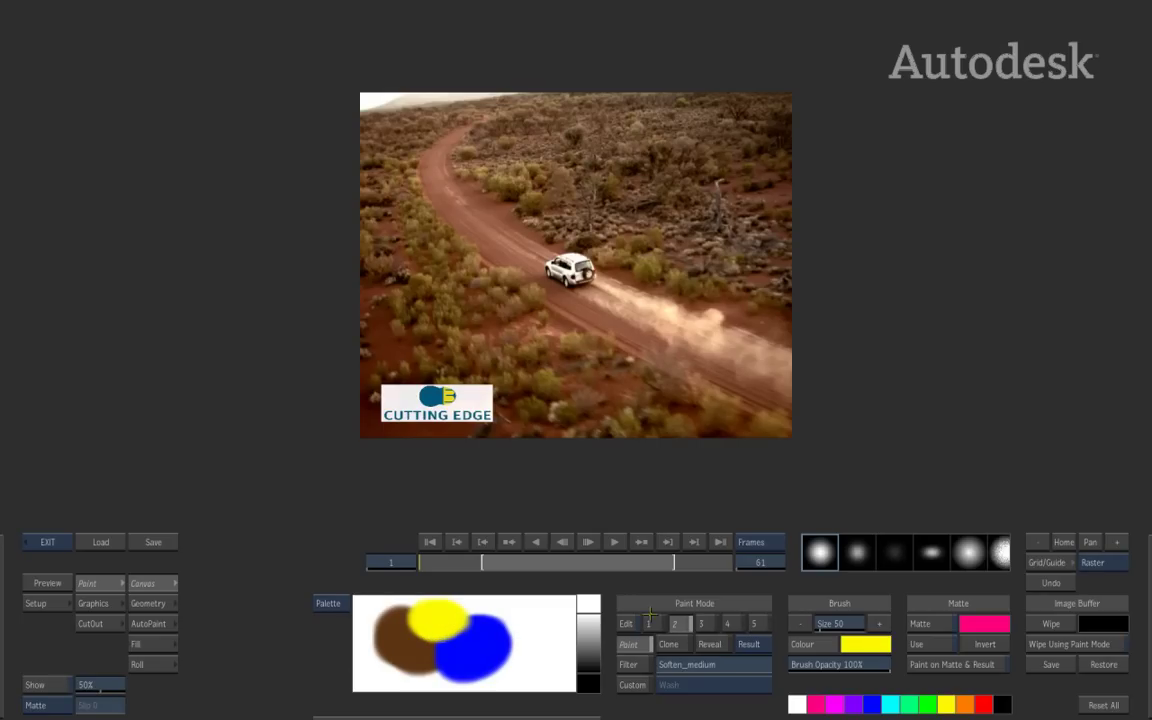
Step: Set the custom paint mode to Smear and blend the brown, yellow and blue blobs together on the mixing palette
left_click(640, 685)
left_click(681, 685)
left_click(681, 652)
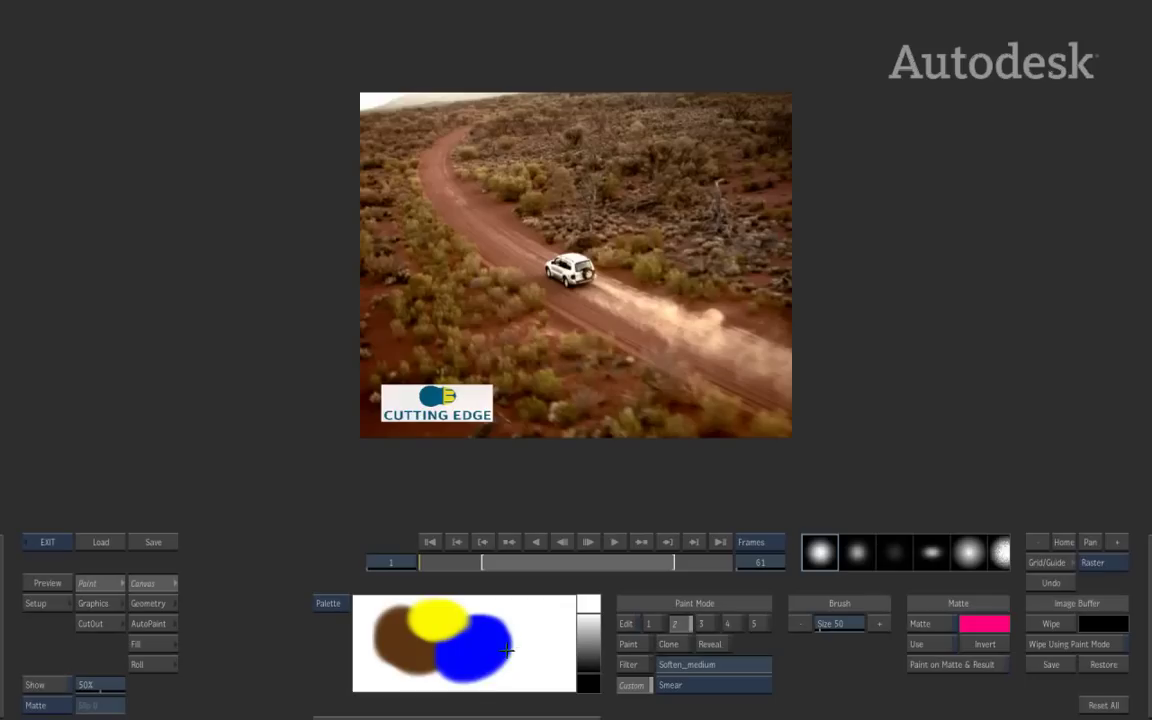
mouse_move(470, 640)
left_mouse_down()
mouse_move(440, 625)
mouse_move(455, 658)
mouse_move(478, 628)
mouse_move(428, 648)
mouse_move(442, 660)
mouse_move(465, 640)
mouse_move(455, 630)
left_mouse_up()
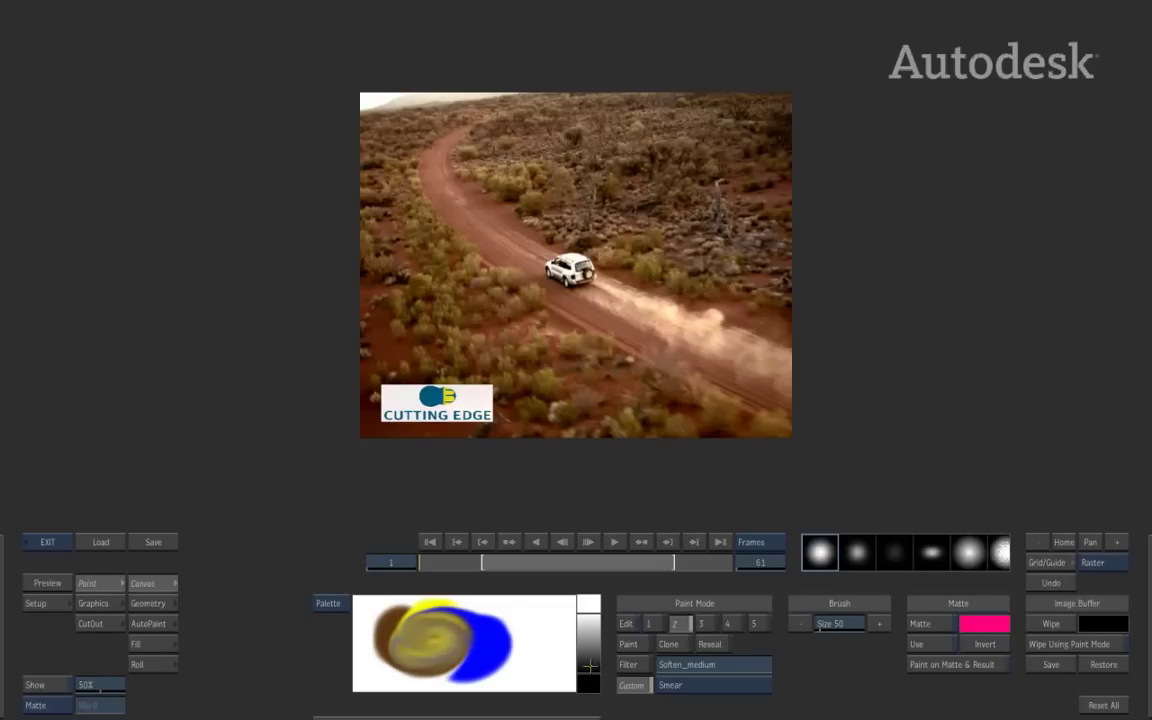
Step: Return to Paint mode, sample a blended olive from the smeared area as brush colour, and switch back to the colour pots
left_click(630, 644)
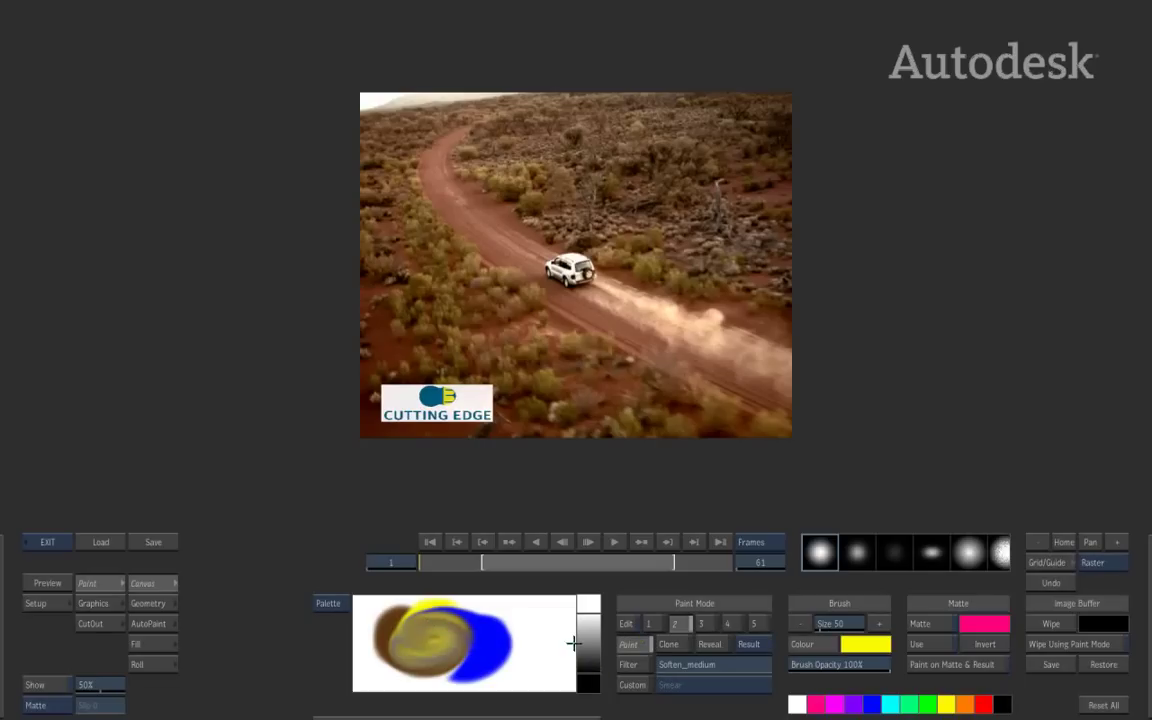
left_click(465, 643)
left_click(411, 650)
left_click(424, 656)
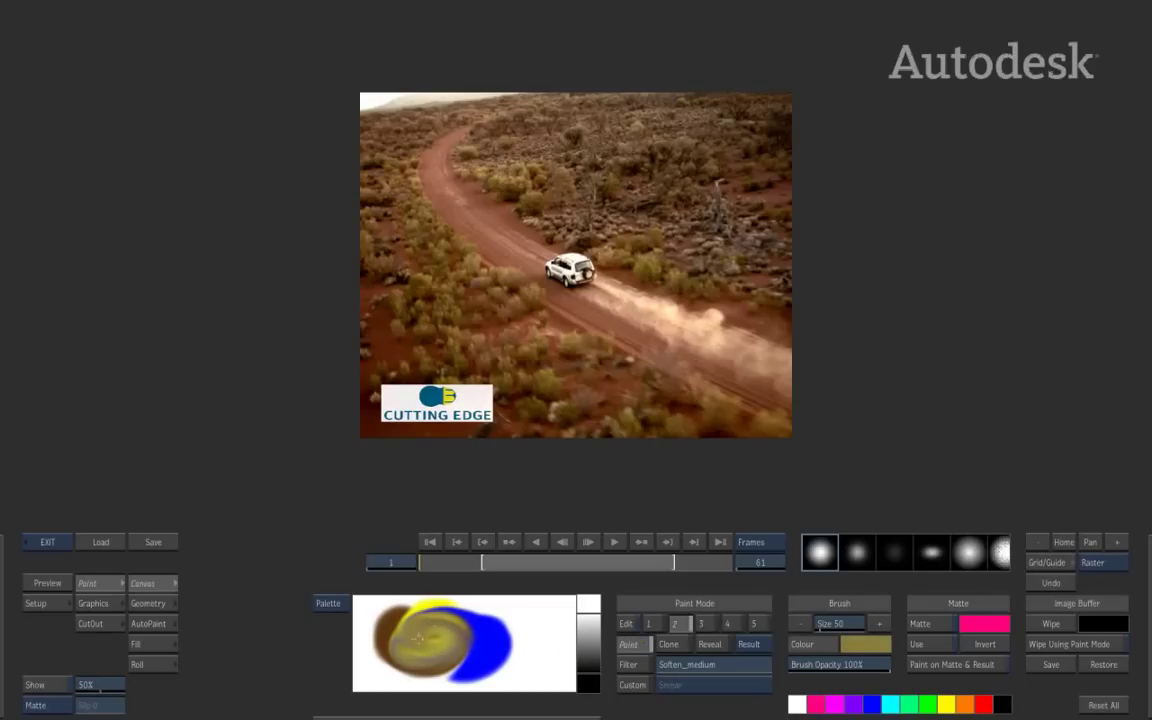
left_click(432, 630)
left_click(440, 665)
left_click_drag(441, 665, 427, 636)
left_click(328, 603)
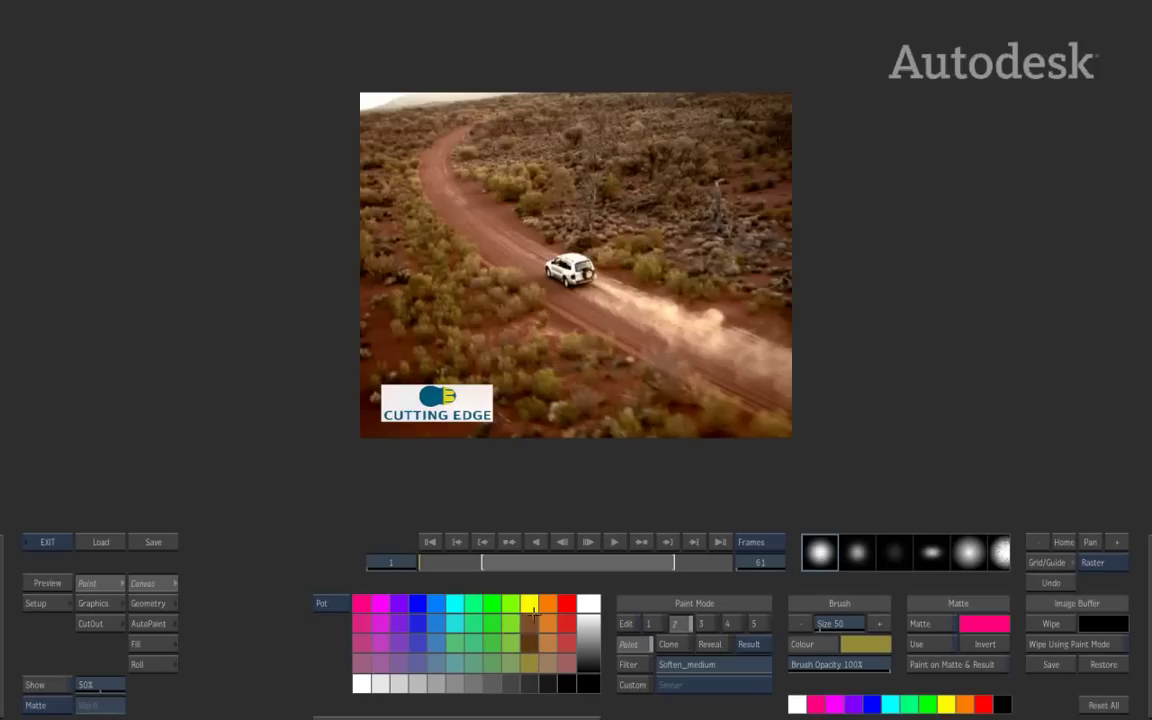
Step: Paint a test stroke of the olive colour over the car and road, and undo it
mouse_move(530, 195)
left_mouse_down()
mouse_move(465, 320)
mouse_move(560, 300)
mouse_move(618, 226)
left_mouse_up()
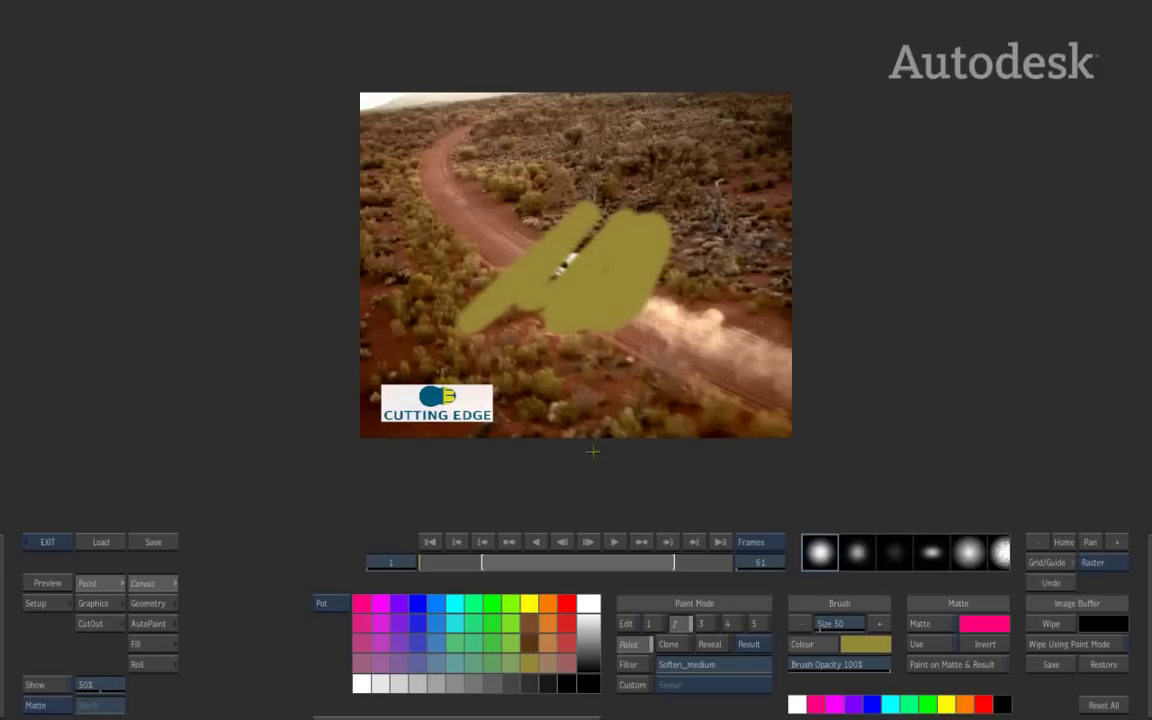
left_click(1053, 582)
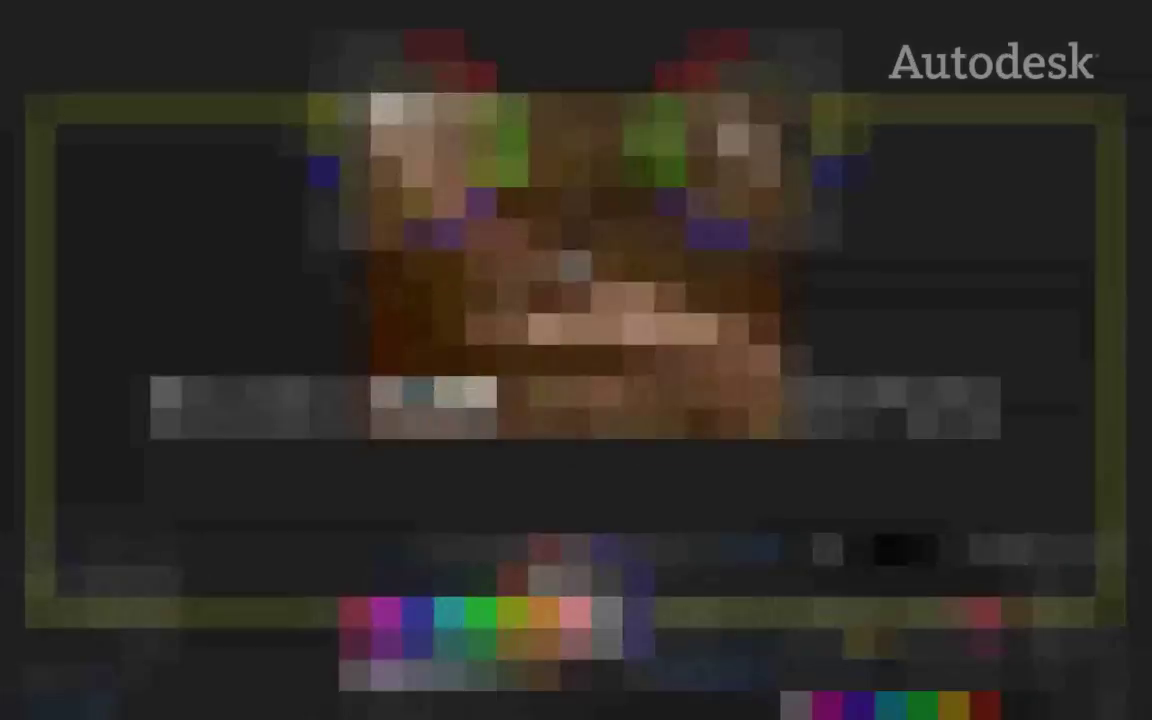